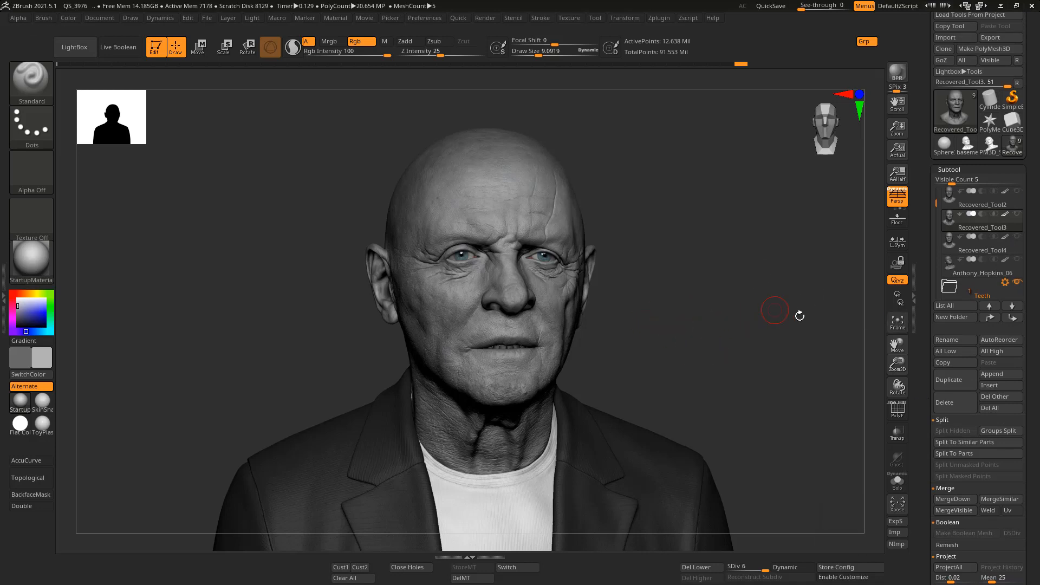
Switch the active subtool back and forth between Recovered_Tool3 and Recovered_Tool4 while viewing the bust from a slight angle.
key(Down)
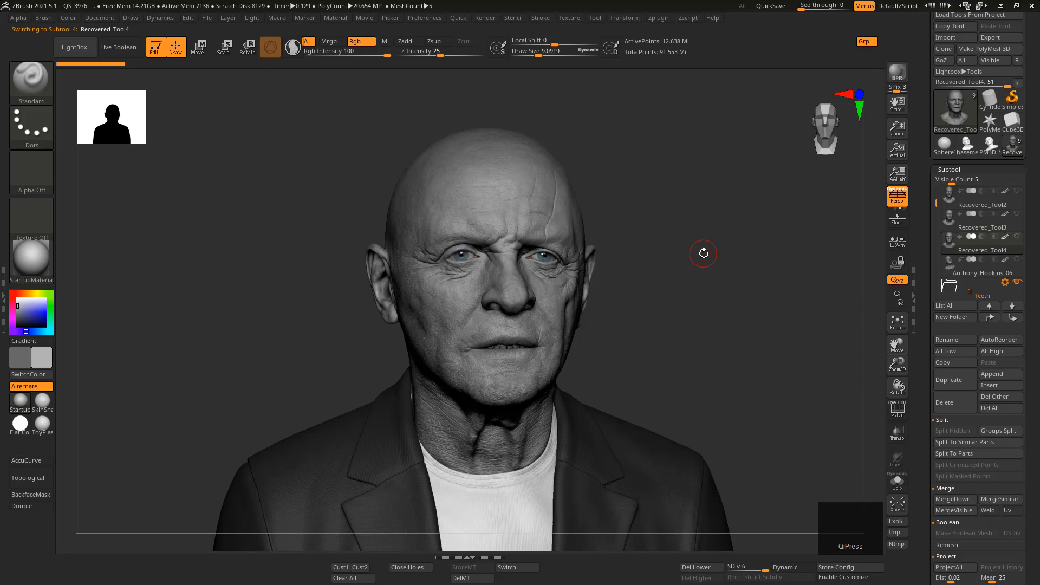
right_drag(541, 292, 636, 320)
key(Up)
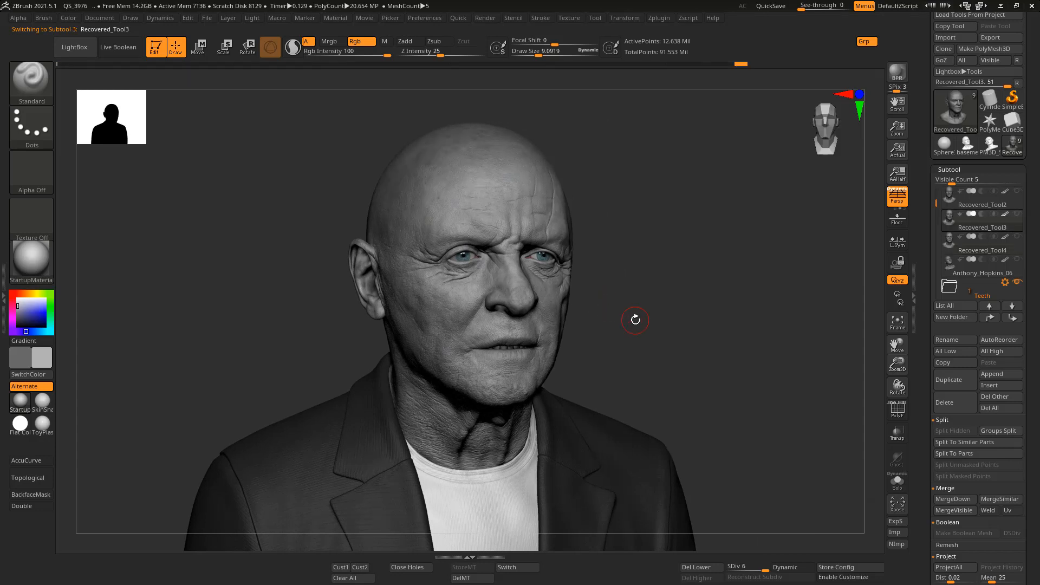
key(Up)
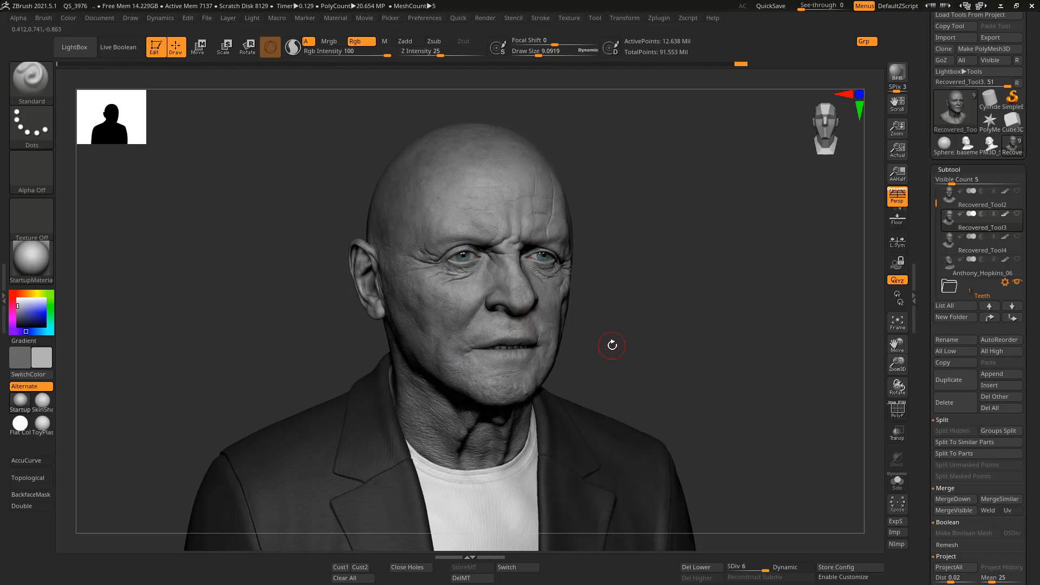
key(Down)
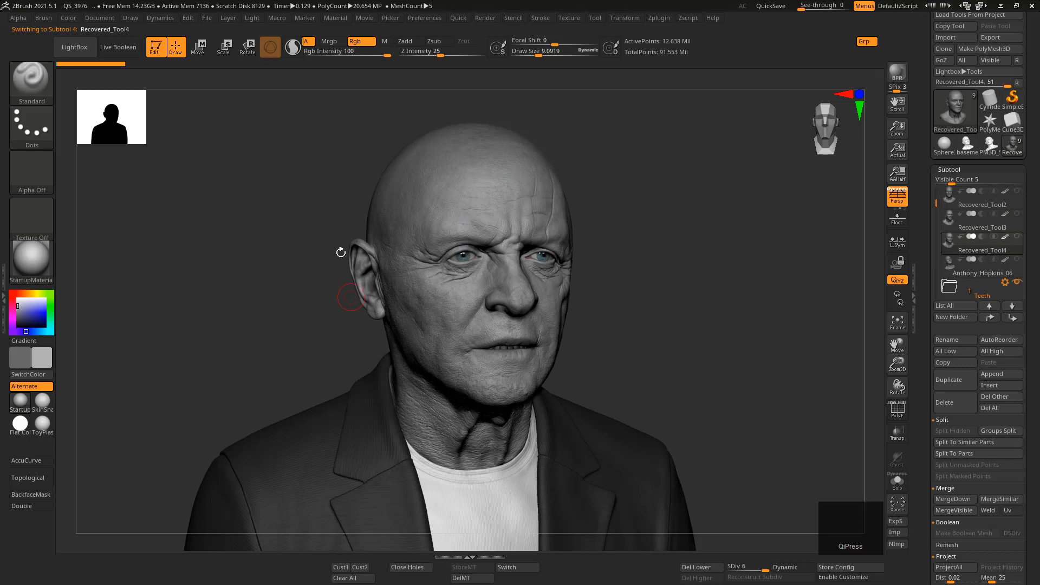
Enlarge the brush draw size to about 24.9 and make Recovered_Tool3 the active subtool.
key(space)
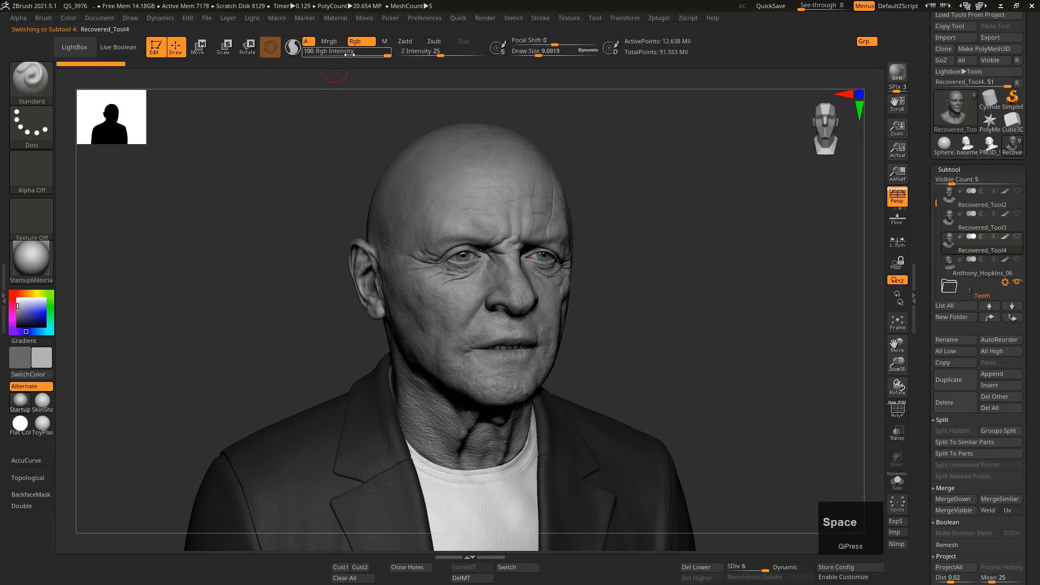
key(s)
drag(440, 237, 448, 237)
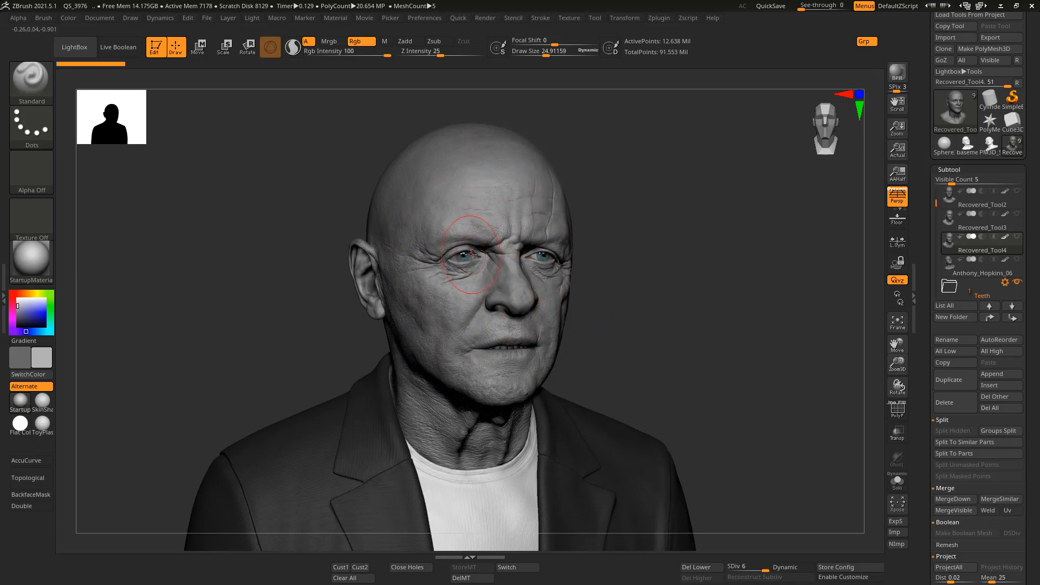
key(Up)
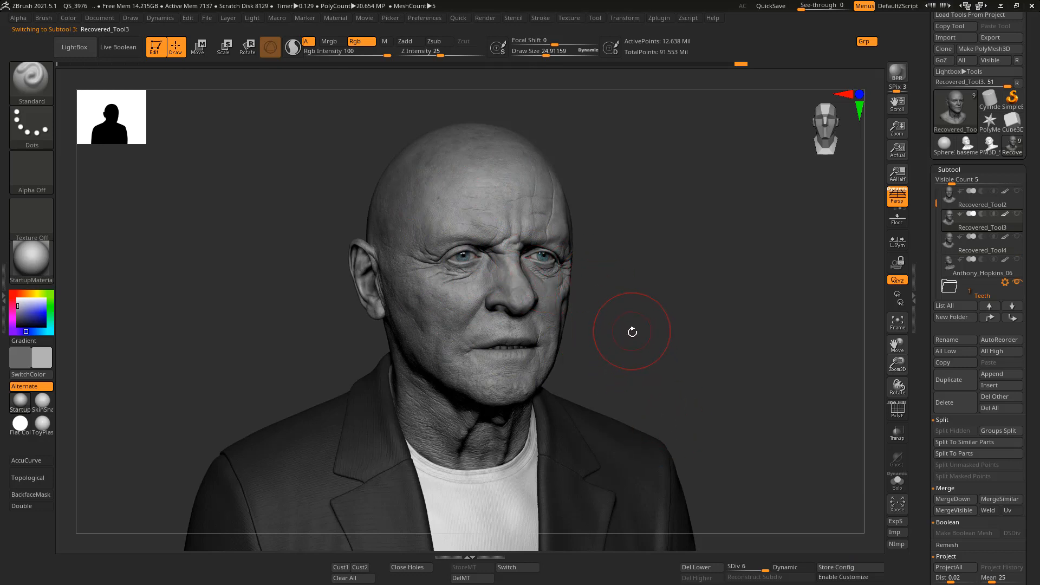
Turn the bust to a straight front view with the whole head and shoulders framed.
mouse_move(641, 328)
alt+right_down()
mouse_move(671, 330)
mouse_move(649, 325)
alt+right_up()
right_drag(468, 231, 424, 228)
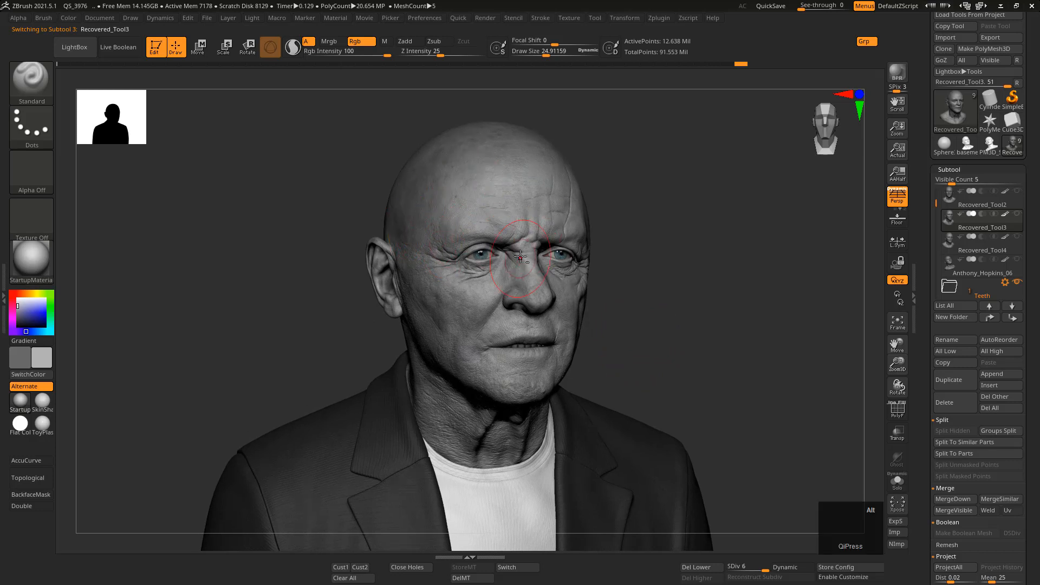
alt+right_drag(520, 256, 534, 250)
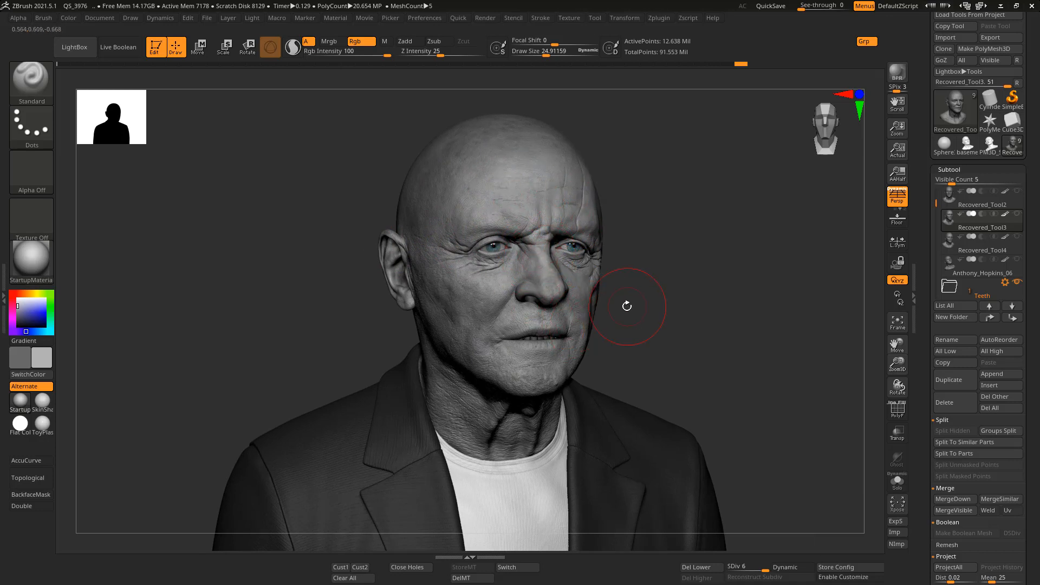
shift+right_drag(627, 306, 644, 328)
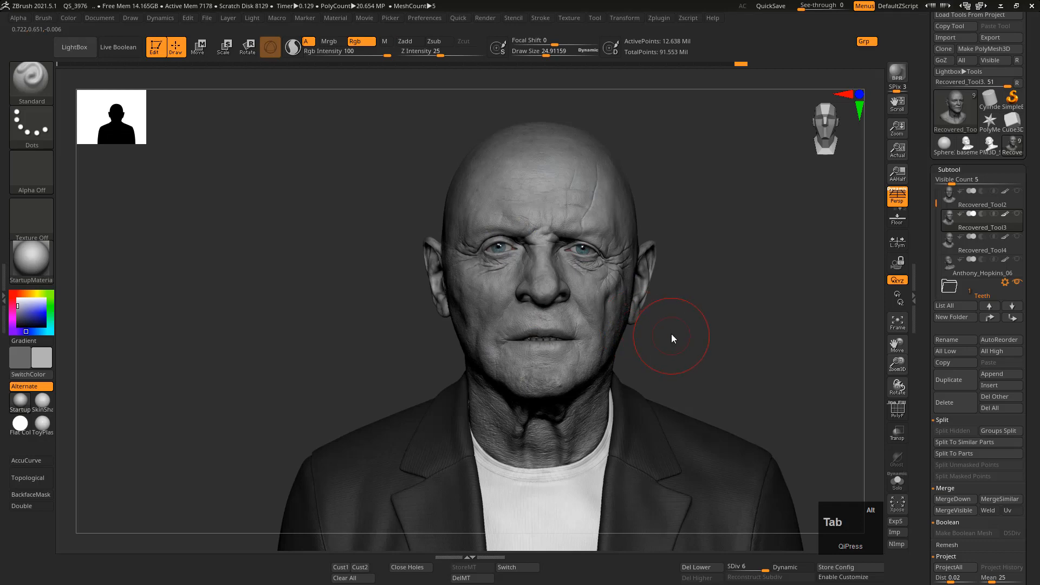
Switch to the PureRef reference board and examine the bright black-and-white frontal portrait beside the sculpted head.
key(alt+Tab)
key(alt+Tab)
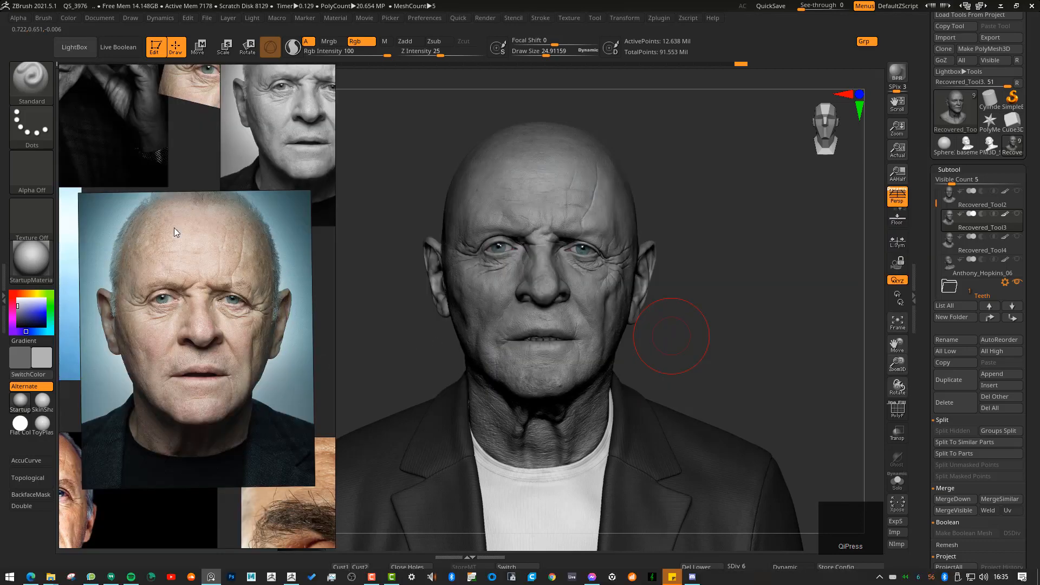
alt+middle_drag(287, 206, 243, 331)
alt+right_drag(243, 331, 243, 304)
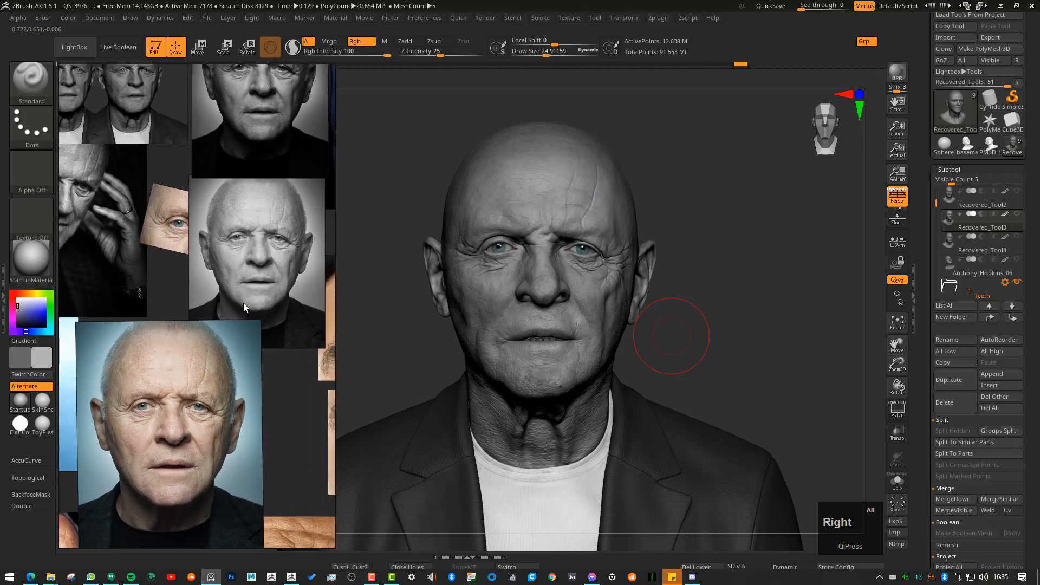
alt+middle_drag(232, 325, 228, 369)
alt+middle_drag(244, 185, 241, 229)
alt+right_drag(241, 229, 246, 218)
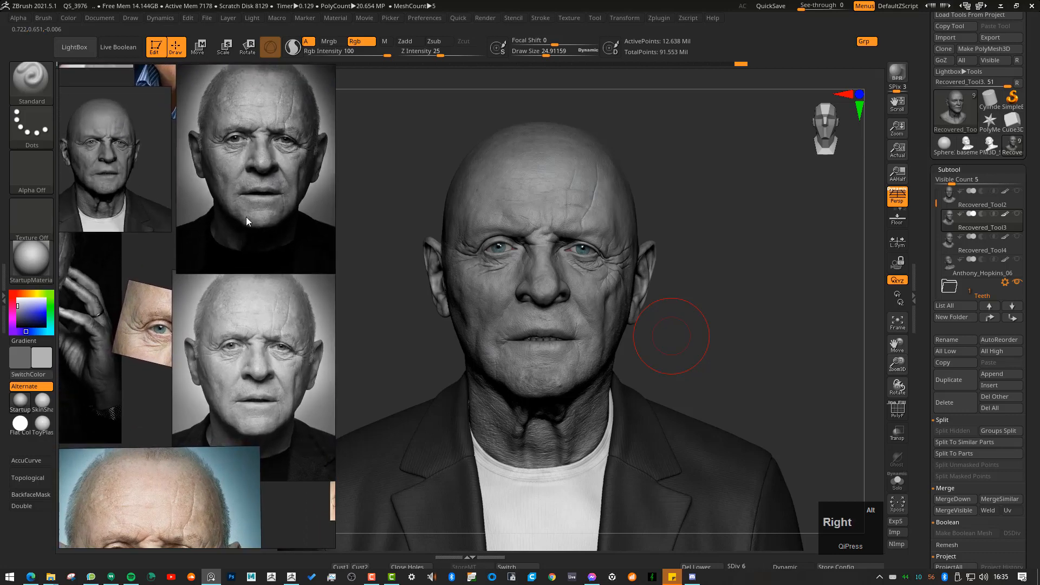
click(199, 320)
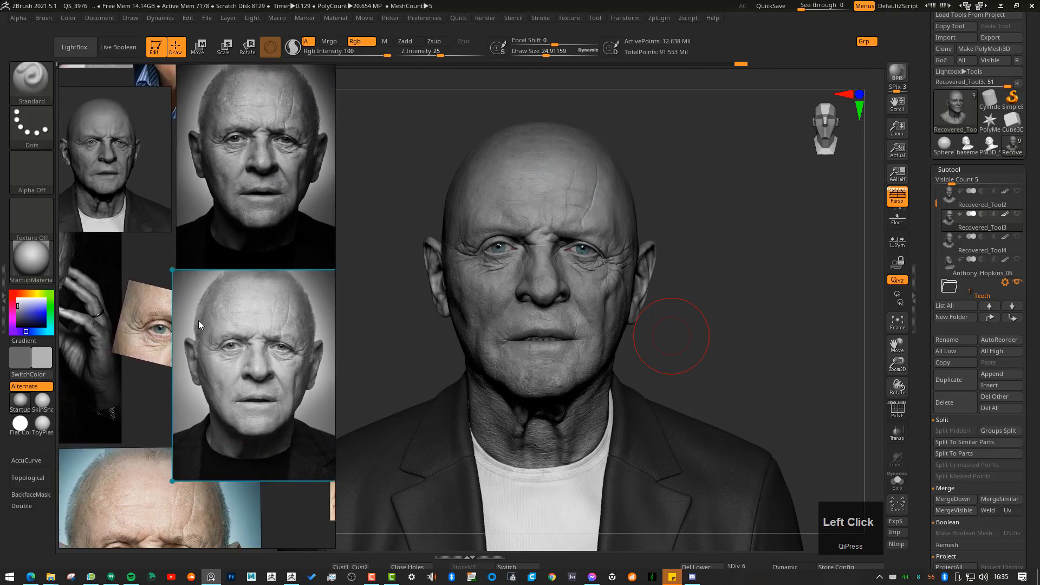
alt+right_drag(272, 356, 277, 382)
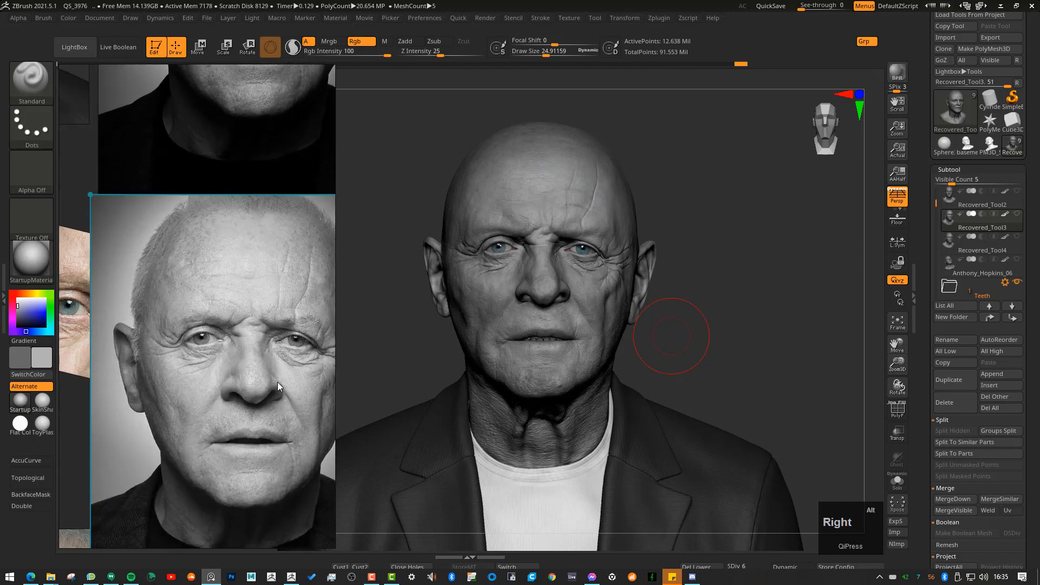
middle_drag(278, 381, 238, 312)
alt+right_drag(238, 313, 242, 297)
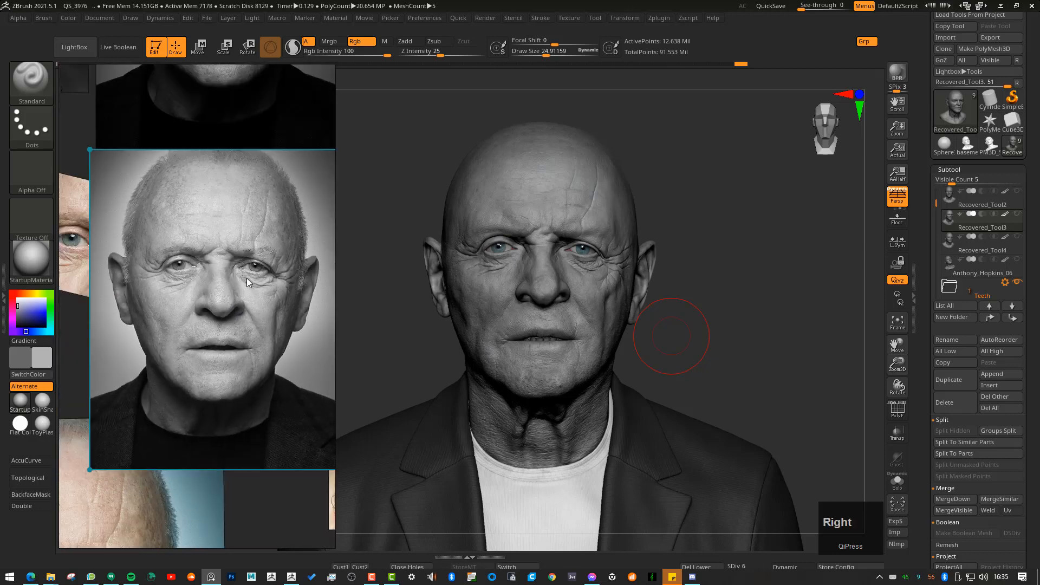
alt+middle_drag(226, 401, 199, 395)
alt+middle_drag(256, 326, 246, 351)
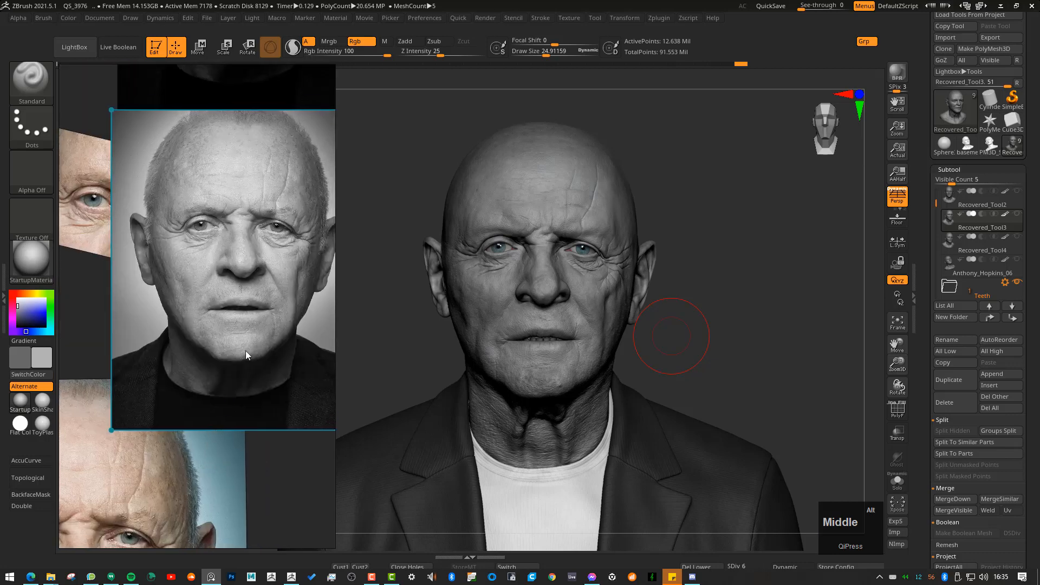
Examine the eye, cheek and mouth details closely in the colour portrait and the bright black-and-white portrait.
click(281, 441)
middle_drag(235, 292, 203, 340)
mouse_move(203, 340)
alt+right_down()
mouse_move(217, 349)
mouse_move(184, 339)
mouse_move(232, 370)
mouse_move(213, 349)
alt+right_up()
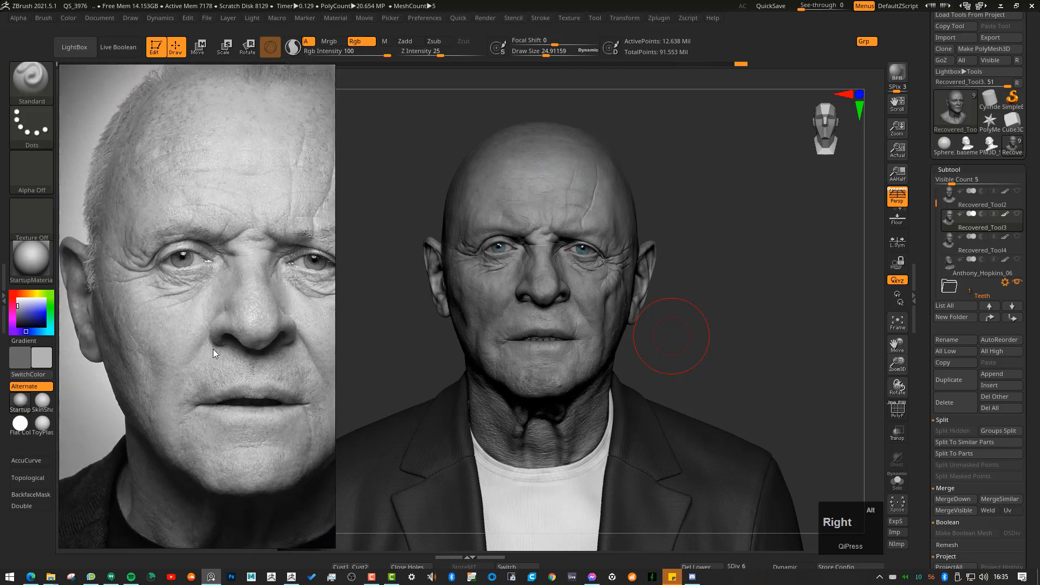
alt+middle_drag(213, 349, 249, 193)
alt+middle_drag(108, 484, 266, 256)
alt+right_drag(218, 303, 228, 294)
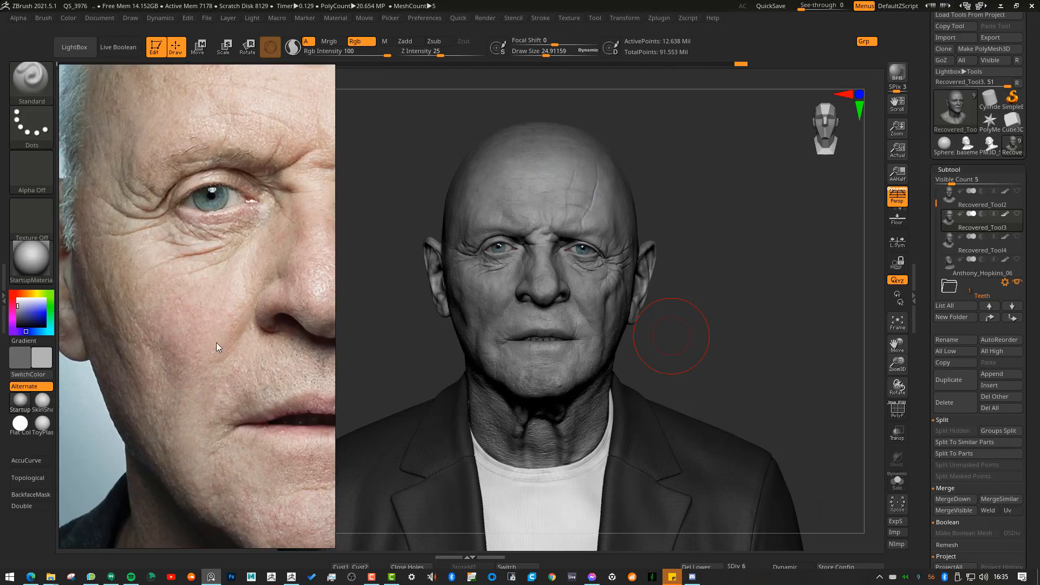
alt+middle_drag(200, 339, 188, 316)
alt+right_drag(209, 321, 229, 328)
alt+middle_drag(230, 327, 161, 401)
alt+right_drag(161, 401, 271, 273)
alt+middle_drag(271, 273, 190, 290)
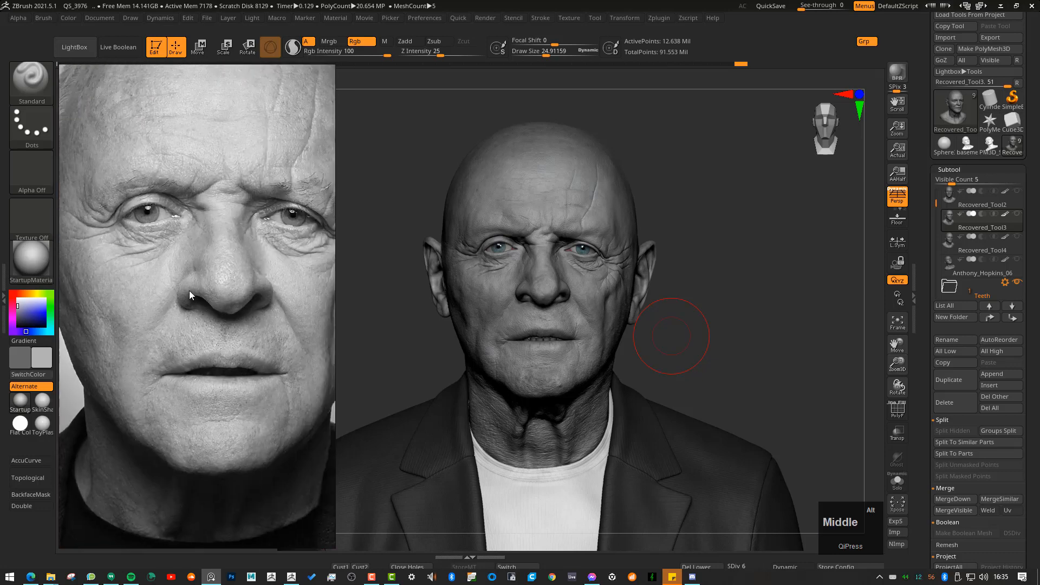
alt+middle_drag(232, 214, 222, 284)
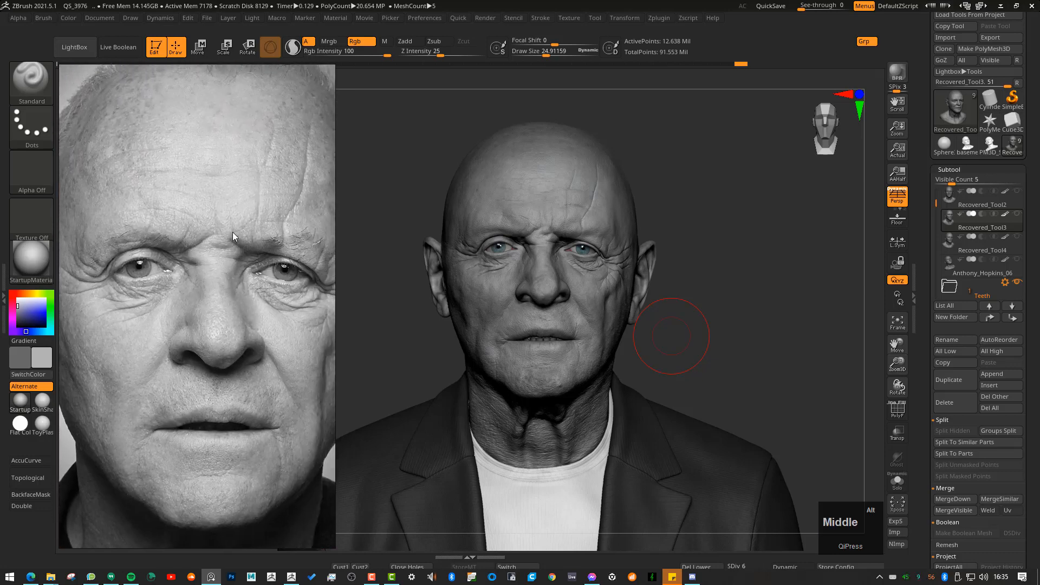
alt+right_drag(233, 232, 218, 217)
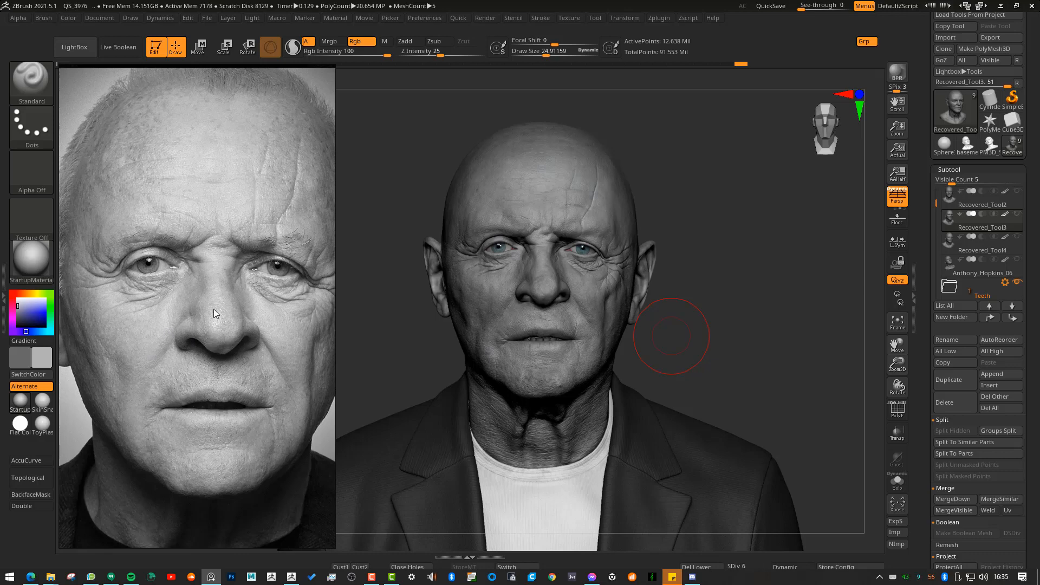
Examine the forehead wrinkles, brow and skin texture in the darker black-and-white frontal portrait.
alt+middle_drag(212, 279, 192, 337)
alt+right_drag(195, 346, 190, 311)
alt+middle_drag(188, 274, 181, 397)
alt+middle_drag(192, 272, 200, 339)
alt+right_drag(200, 340, 225, 313)
alt+middle_drag(226, 306, 205, 365)
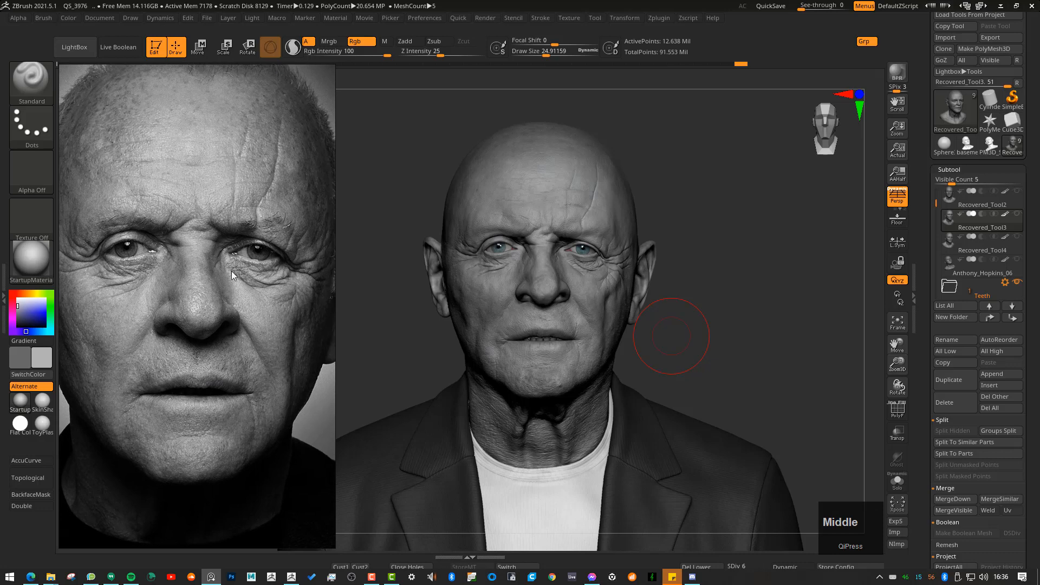
alt+right_drag(203, 294, 184, 294)
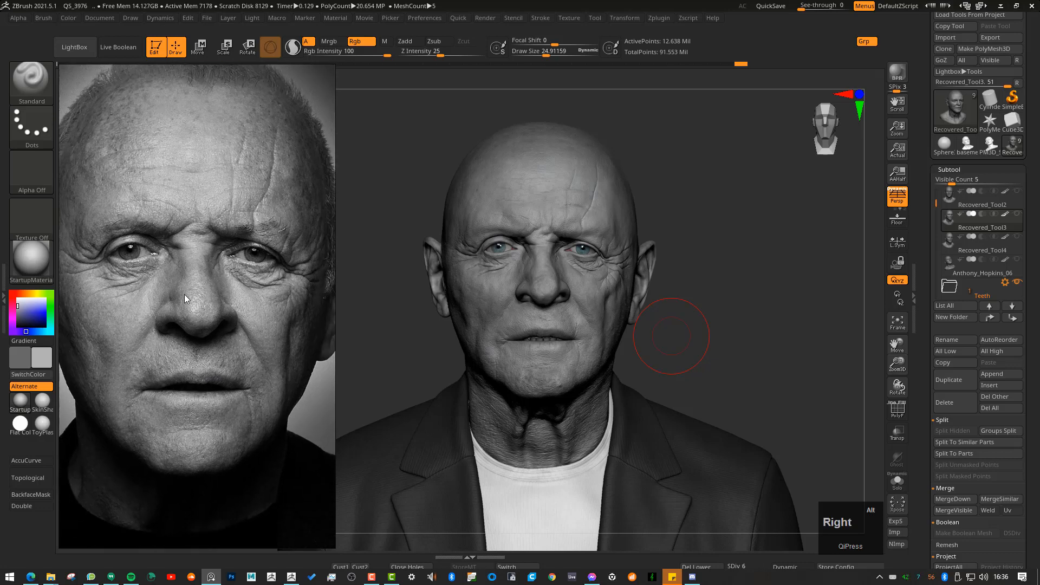
alt+middle_drag(223, 226, 198, 252)
alt+right_drag(197, 252, 201, 249)
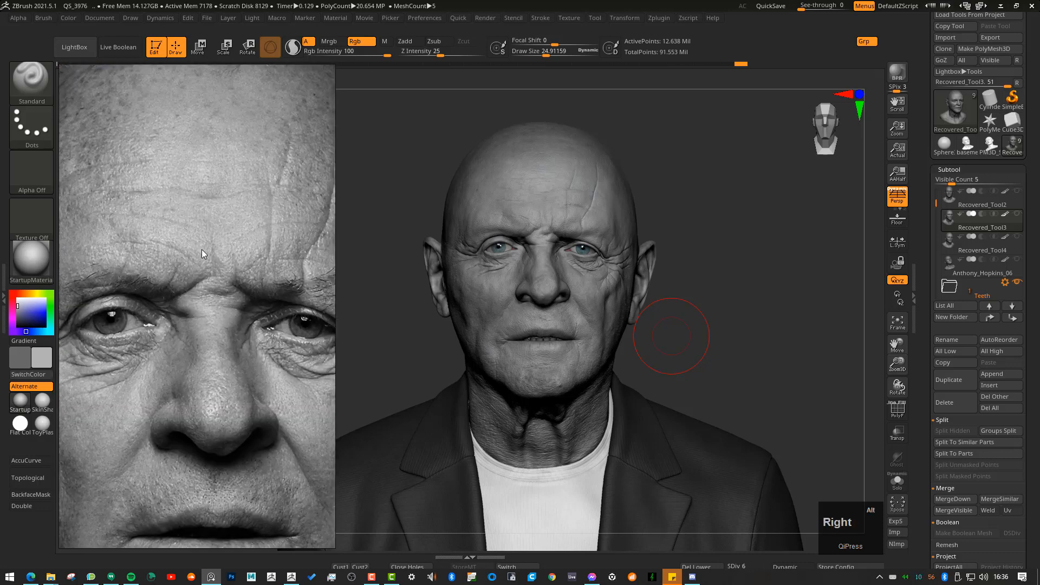
alt+middle_drag(202, 249, 215, 279)
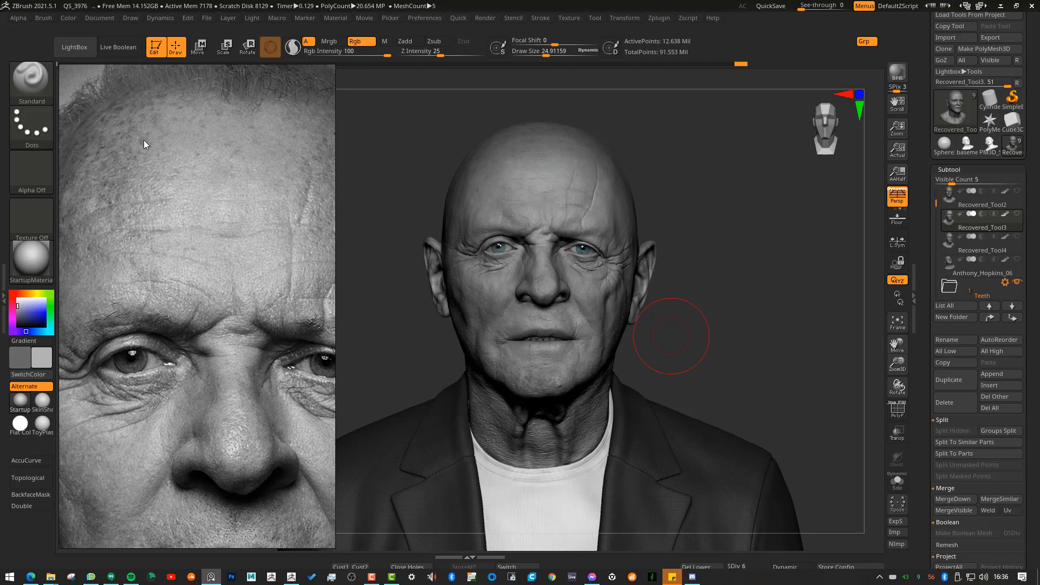
alt+right_drag(134, 142, 128, 198)
alt+middle_drag(127, 198, 176, 284)
alt+right_drag(176, 284, 166, 253)
alt+middle_drag(166, 252, 152, 252)
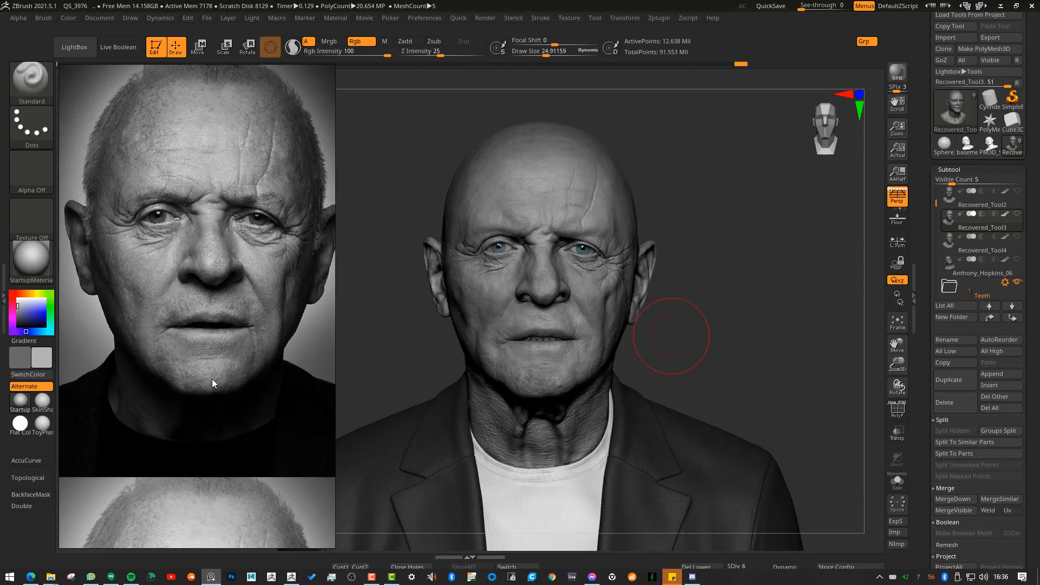
Bring the reference board back into view and keep its window always on top of ZBrush.
right_drag(235, 353, 261, 336)
right_drag(467, 311, 471, 311)
key(alt+Tab)
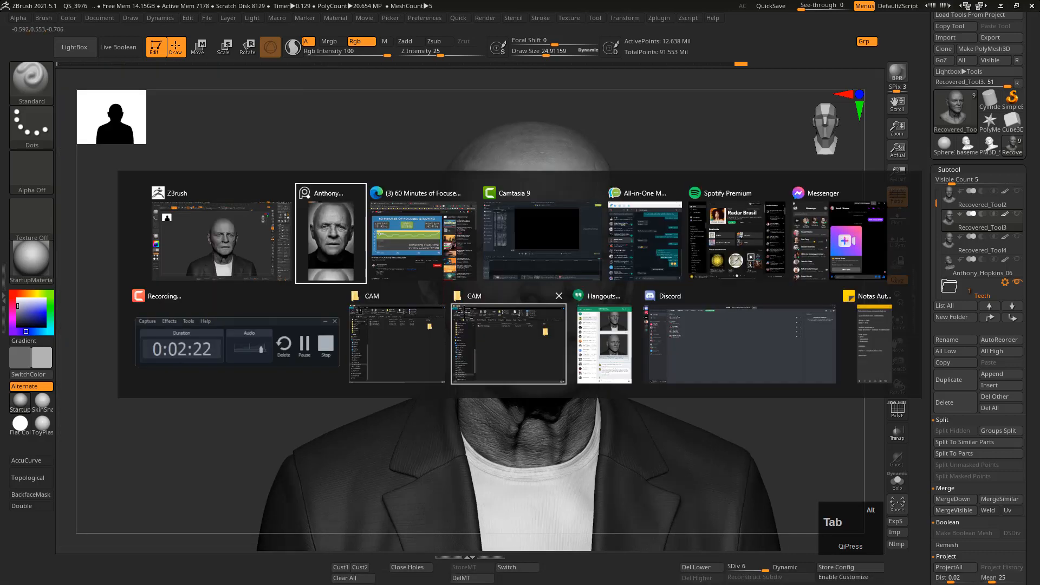
key(ctrl+shift+a)
middle_click(436, 312)
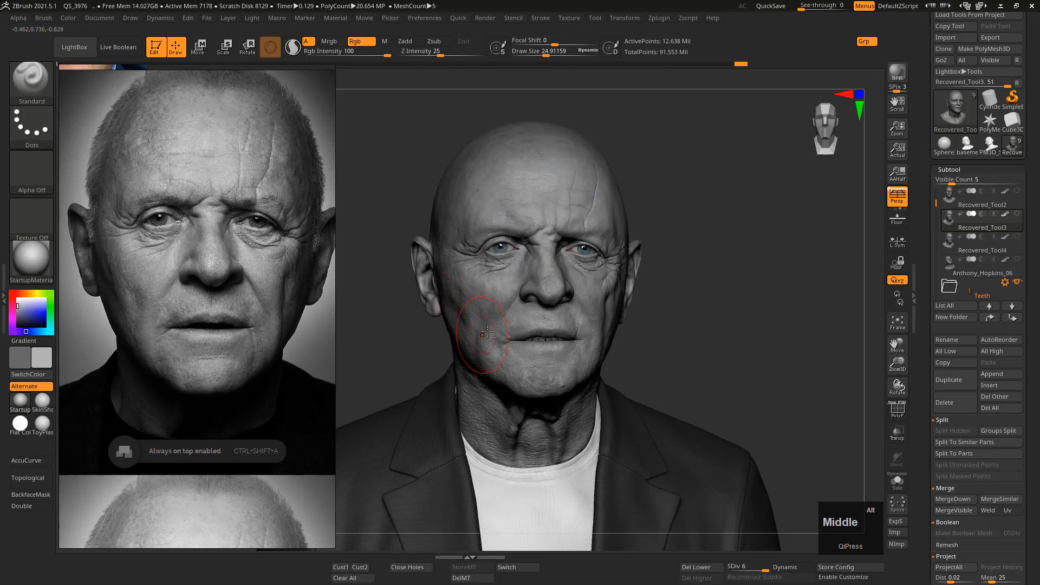
Turn the bust to a three-quarter view and examine the board's colour photos, including the ageing lines comparison, for the facial forms.
ctrl+right_drag(488, 333, 512, 311)
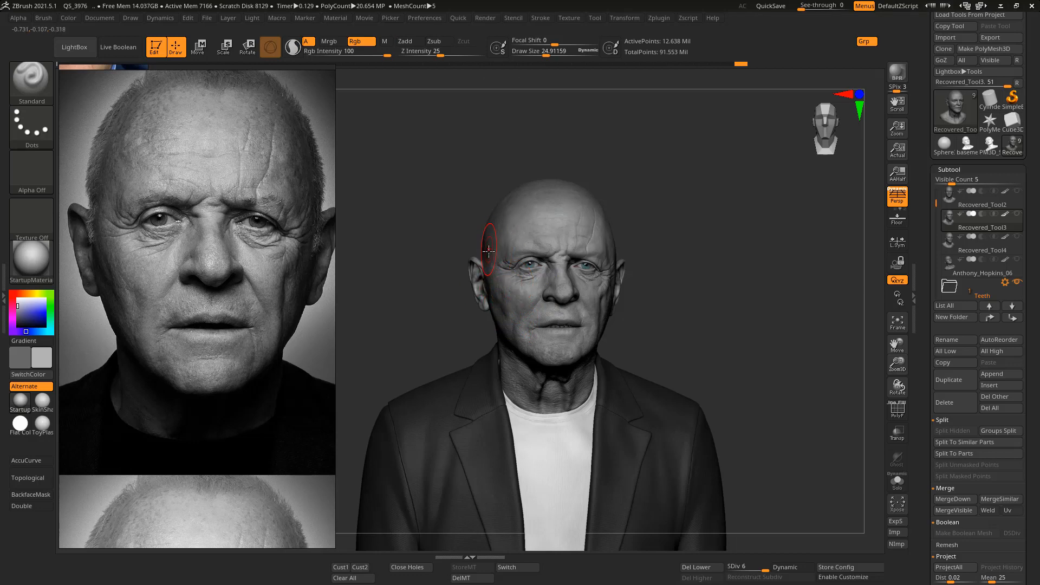
mouse_move(482, 259)
right_down()
mouse_move(523, 265)
mouse_move(460, 266)
mouse_move(475, 270)
right_up()
alt+right_drag(242, 360, 211, 332)
alt+middle_drag(245, 370, 281, 328)
alt+right_drag(251, 363, 233, 340)
alt+middle_drag(232, 333, 294, 382)
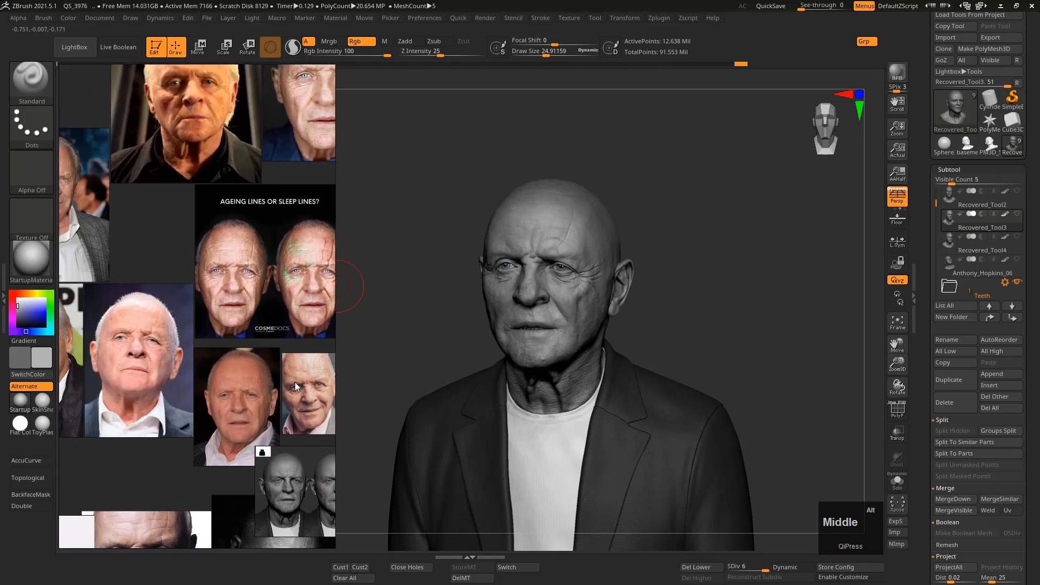
alt+middle_drag(215, 350, 219, 328)
alt+middle_drag(301, 253, 234, 279)
alt+right_drag(234, 278, 249, 274)
alt+right_drag(199, 170, 204, 393)
alt+middle_drag(203, 393, 255, 300)
alt+right_drag(291, 308, 228, 299)
alt+middle_drag(228, 299, 322, 318)
alt+right_drag(321, 317, 247, 322)
alt+middle_drag(247, 323, 278, 288)
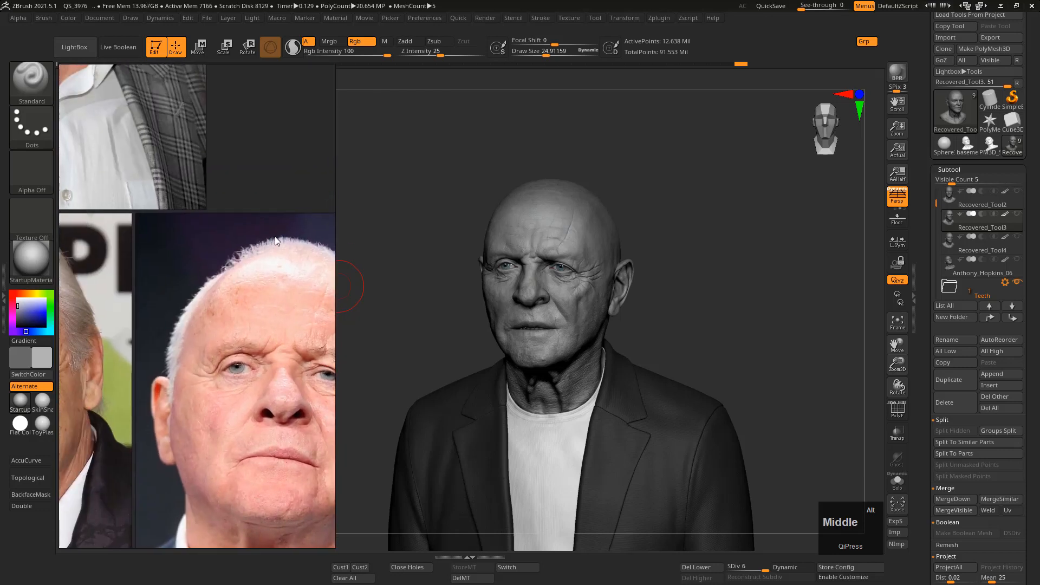
Look through the remaining portraits on the reference board for three-quarter and profile angles of the head.
alt+right_drag(275, 236, 243, 275)
alt+middle_drag(243, 274, 329, 401)
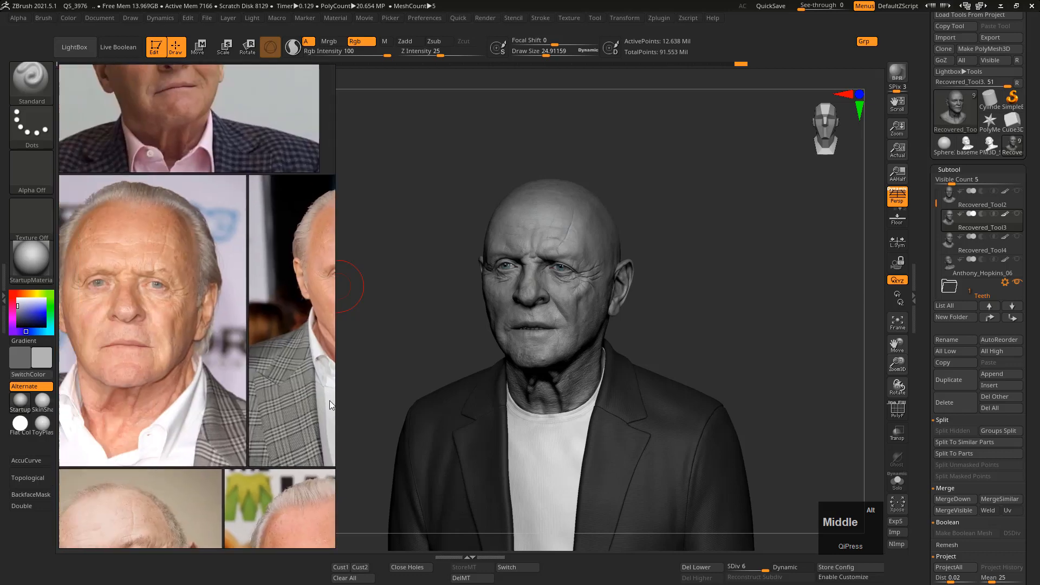
alt+right_drag(329, 401, 249, 284)
alt+middle_drag(249, 284, 220, 314)
alt+right_drag(219, 314, 200, 261)
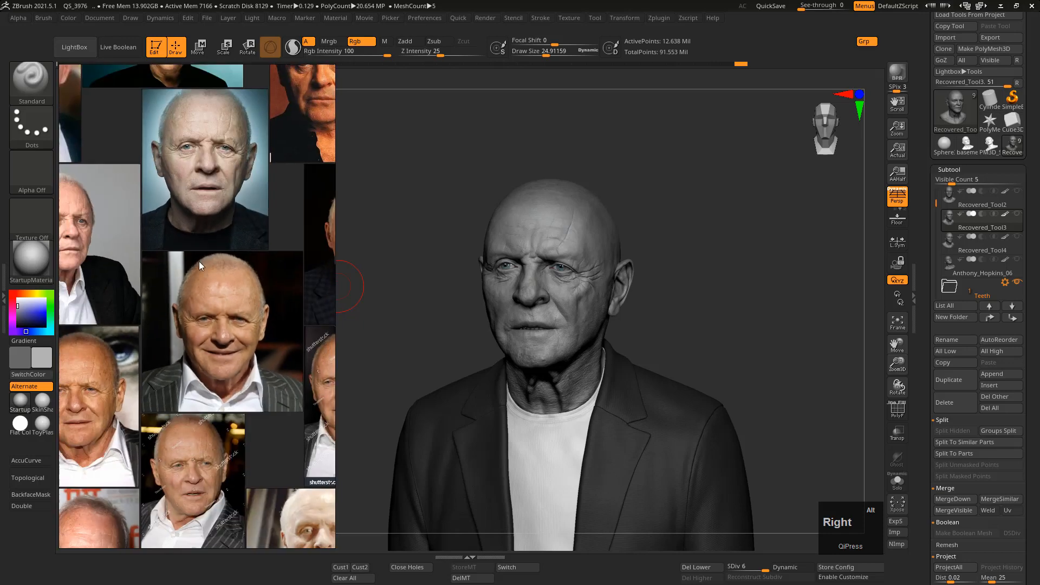
alt+right_drag(239, 314, 206, 272)
alt+middle_drag(206, 272, 144, 259)
alt+middle_drag(225, 306, 169, 108)
alt+middle_drag(267, 249, 224, 285)
alt+right_drag(236, 272, 287, 227)
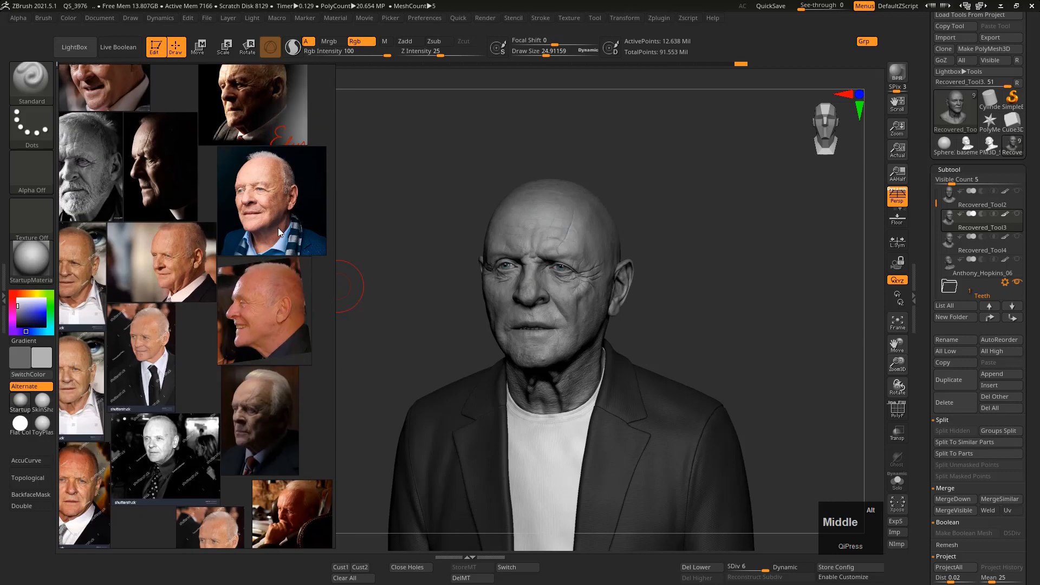
Examine the hairline, temple and sideburn in the portrait with the blue striped scarf on the reference board.
alt+middle_drag(278, 227, 259, 328)
alt+right_drag(259, 328, 318, 303)
alt+middle_drag(317, 303, 252, 277)
alt+right_drag(253, 277, 275, 356)
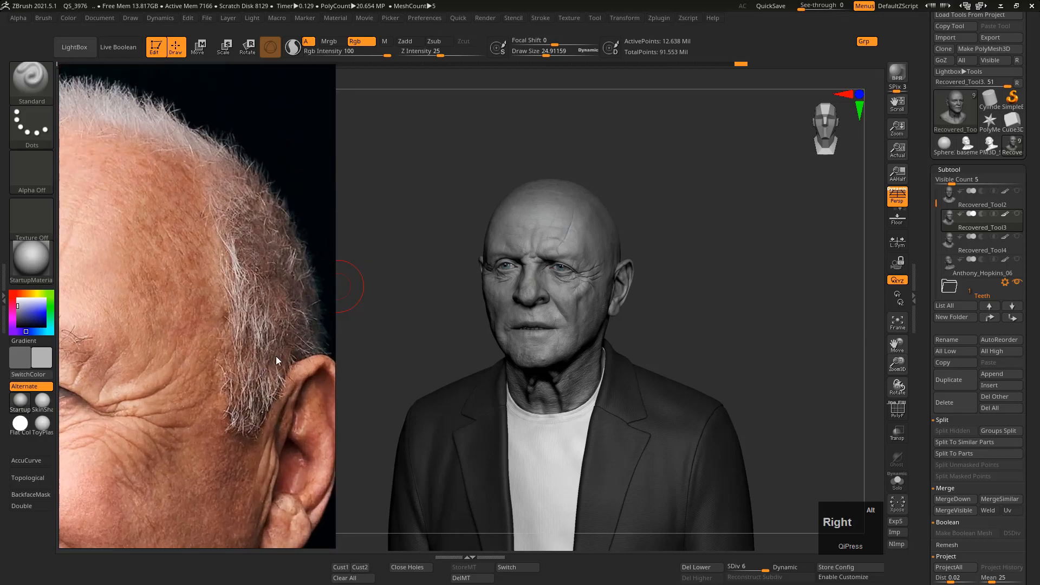
alt+right_drag(239, 263, 152, 148)
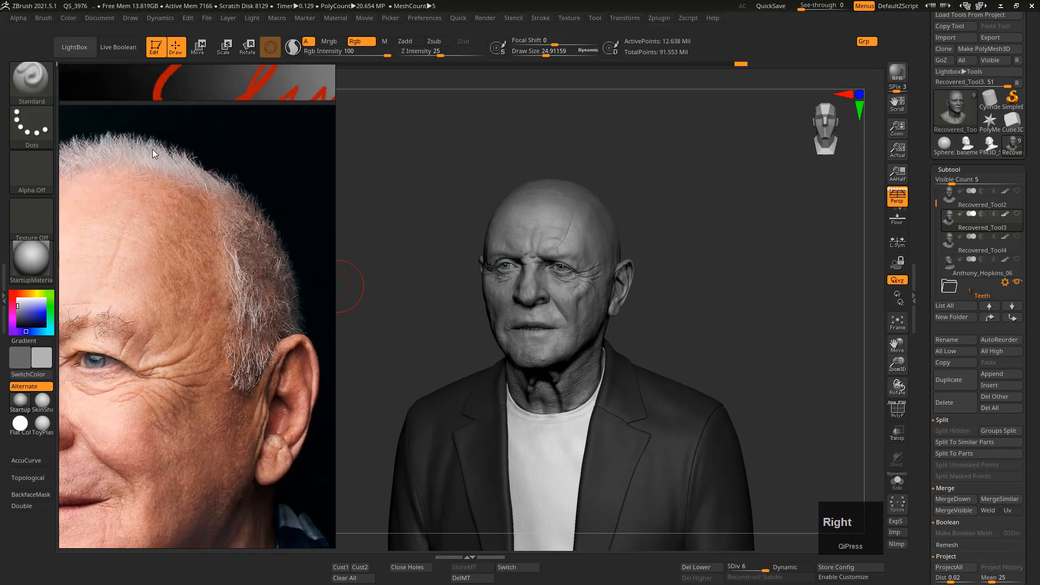
alt+middle_drag(180, 185, 227, 196)
alt+middle_drag(259, 227, 279, 362)
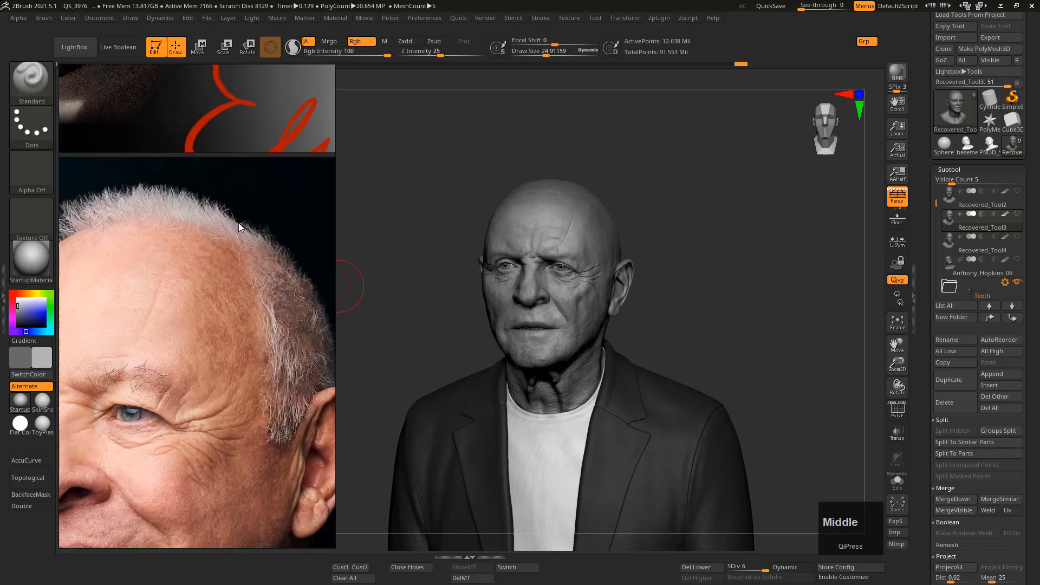
Frame the dark side-lit portrait with red lettering on the reference board to study its hairline.
alt+middle_drag(169, 235, 248, 455)
alt+right_drag(243, 341, 190, 249)
alt+middle_drag(216, 320, 217, 436)
alt+middle_drag(247, 302, 249, 301)
alt+right_drag(248, 301, 260, 300)
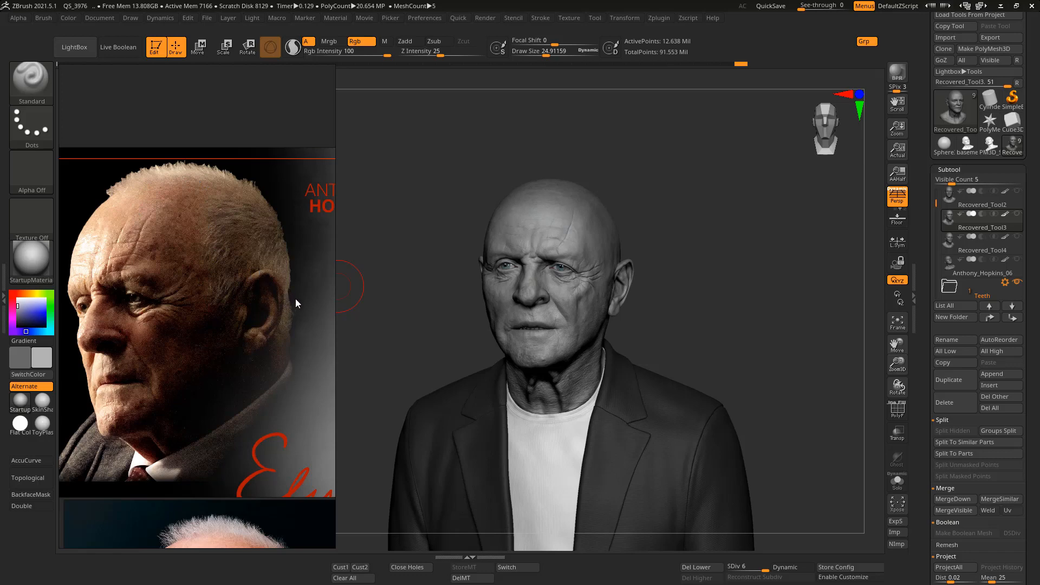
Turn the bust to a three-quarter view matching the side-lit portrait and set the brush draw size to about 34.
right_click(511, 236)
right_drag(499, 239, 498, 219)
key(s)
drag(617, 238, 621, 238)
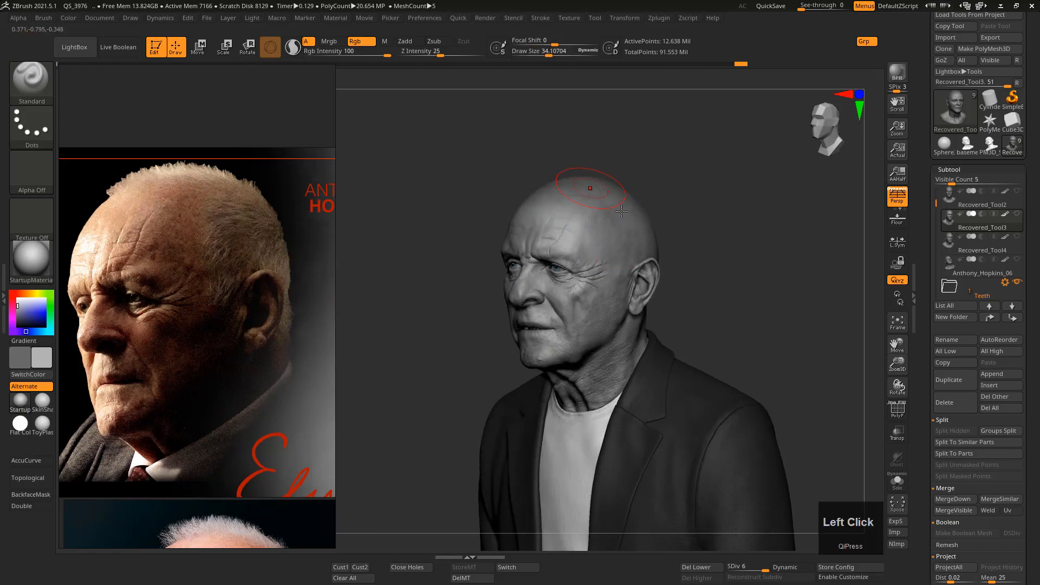
Stop recording on the head's Polypaint 1 layer, leaving the layer visible.
drag(923, 333, 924, 146)
click(1015, 366)
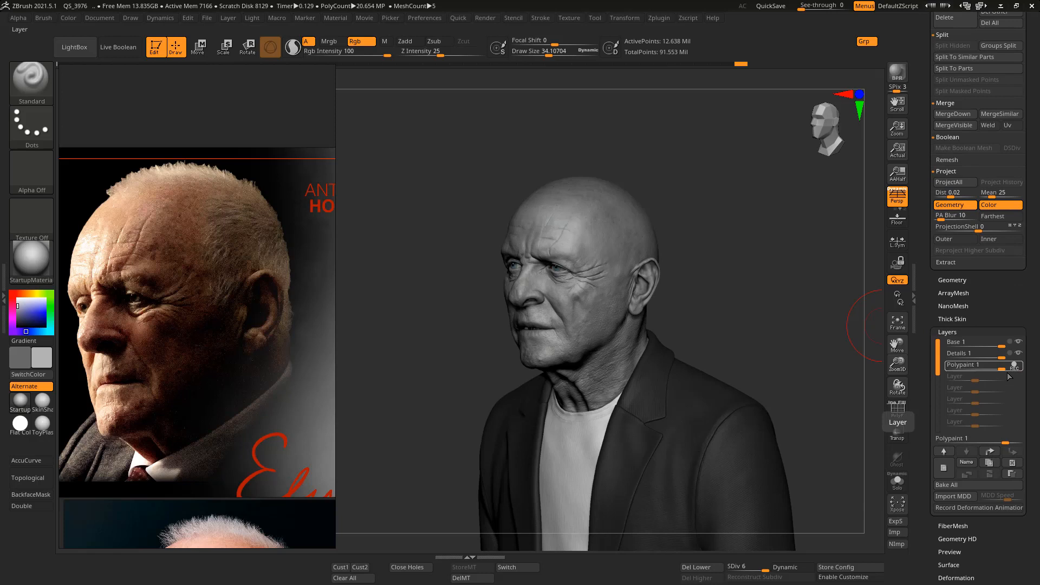
middle_click(1013, 368)
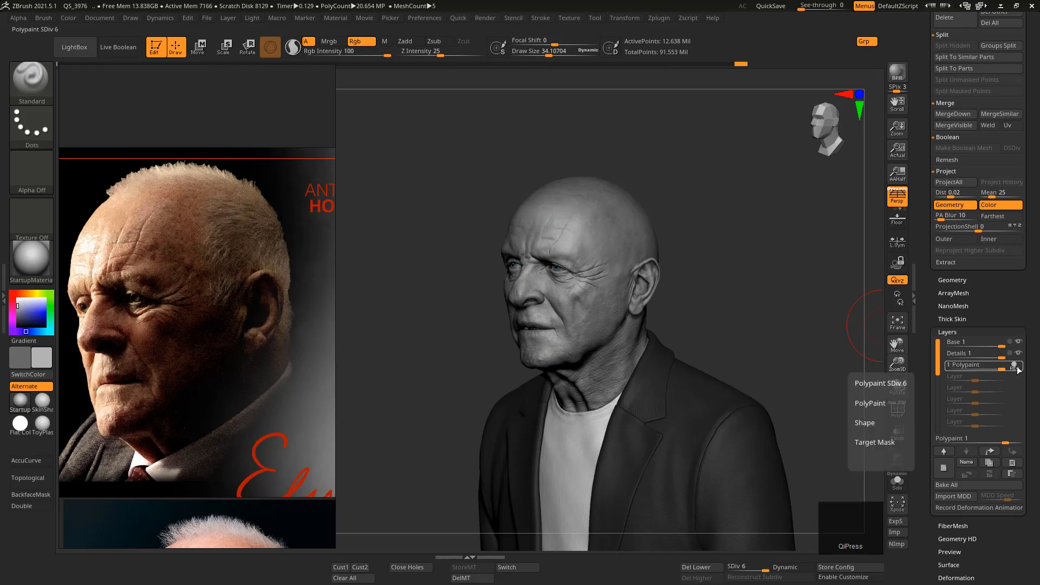
click(1019, 370)
click(1019, 370)
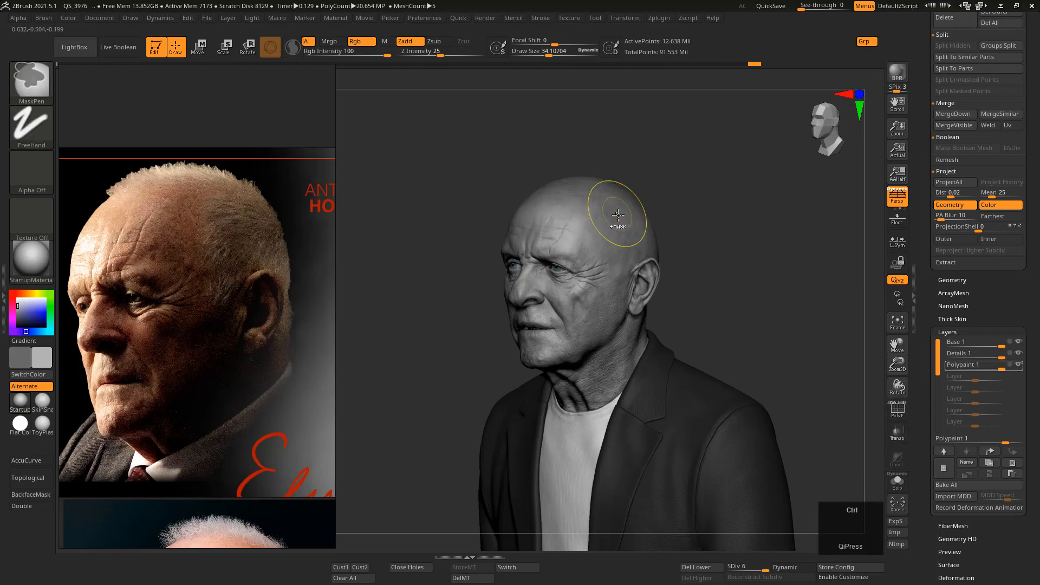
Try a mask stroke on the side of the scalp above the temple and undo it.
drag(609, 205, 622, 217)
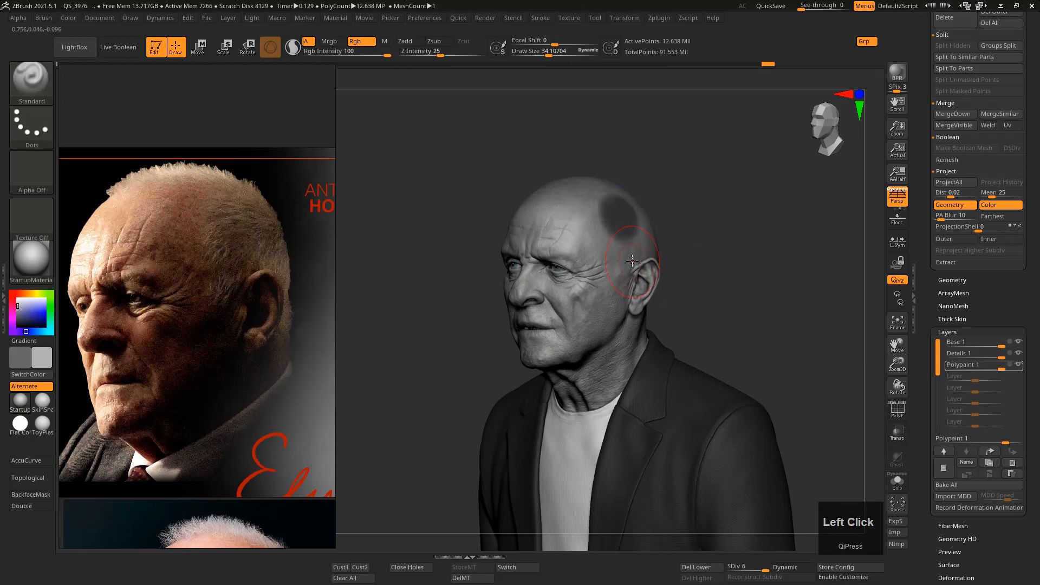
key(ctrl)
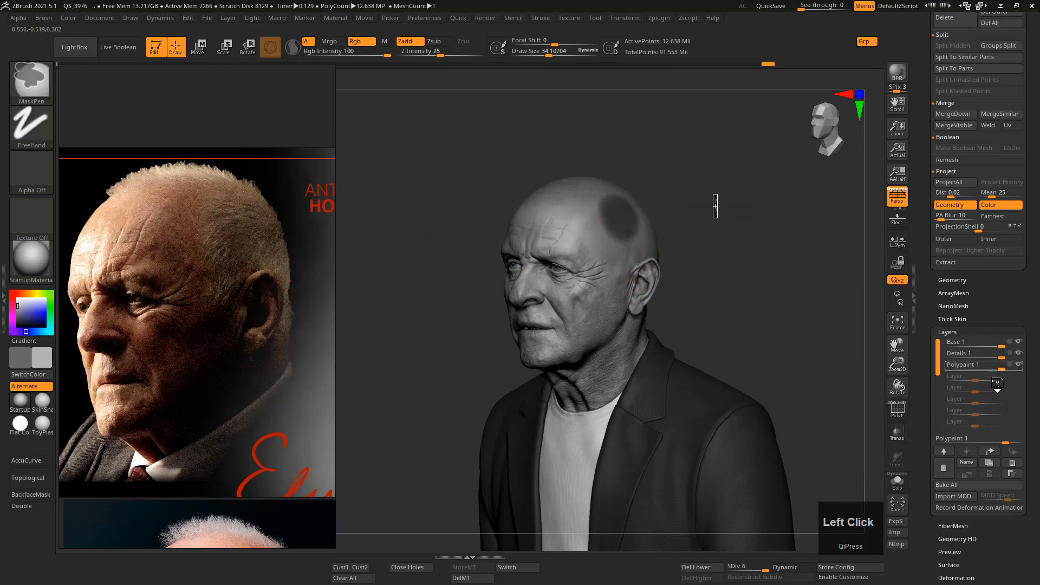
key(ctrl+z)
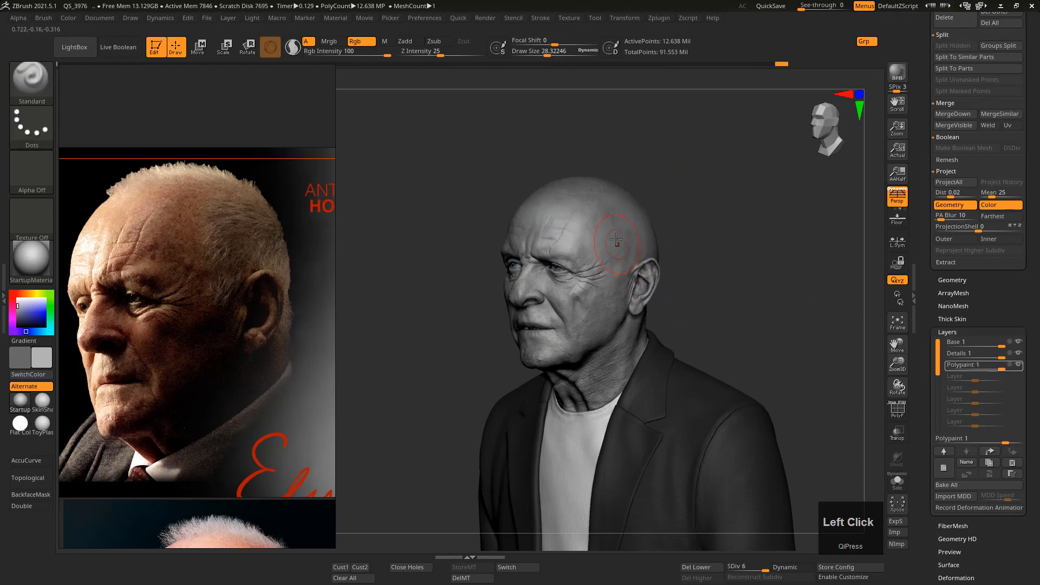
key(ctrl+shift)
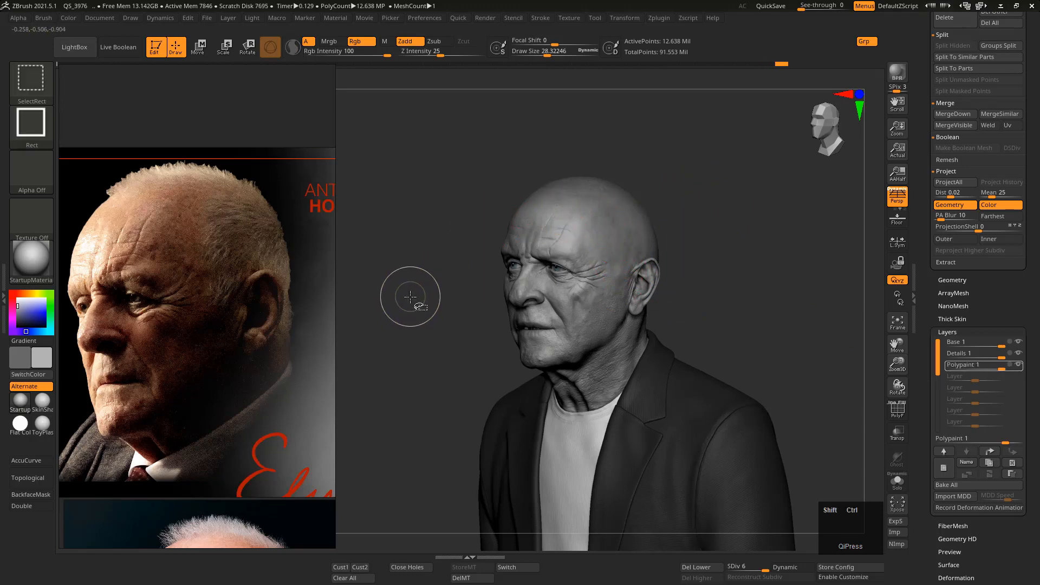
Compare the blue-scarf portrait and the smiling profile photo on the board for the shape of the temple hairline.
click(294, 379)
alt+middle_drag(294, 379, 284, 200)
alt+right_drag(268, 320, 246, 381)
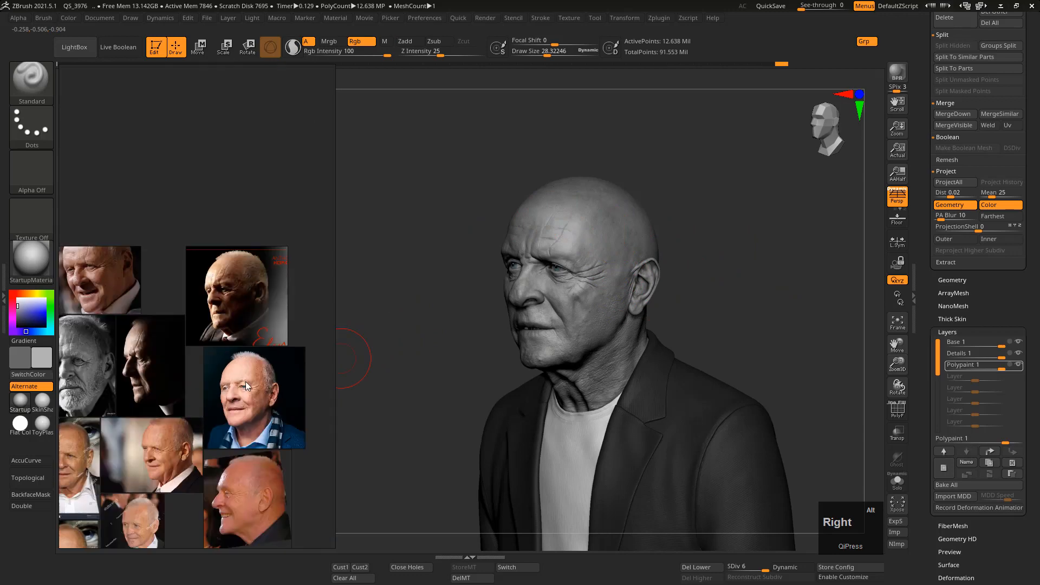
alt+middle_drag(225, 436, 256, 370)
alt+right_drag(256, 370, 268, 411)
alt+middle_drag(301, 415, 240, 358)
alt+right_drag(241, 359, 266, 375)
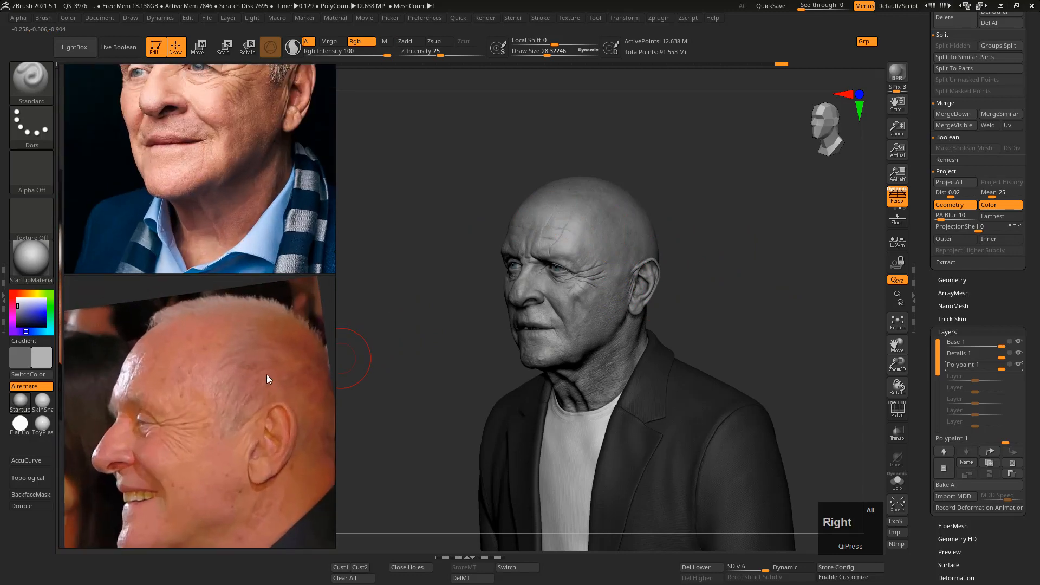
alt+middle_drag(266, 348, 279, 362)
alt+right_drag(265, 383, 258, 343)
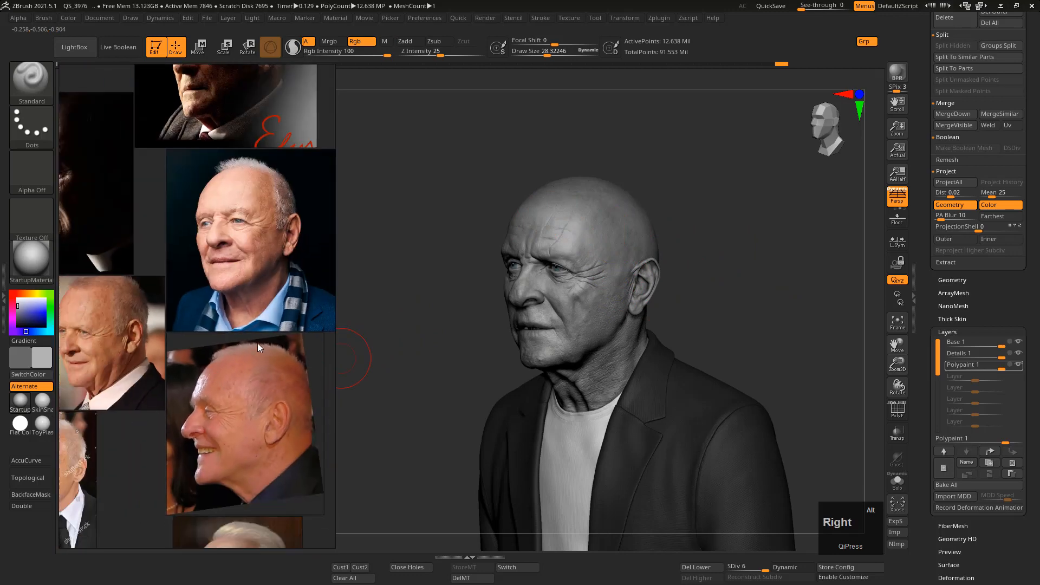
Frame the forehead and hairline in the watermarked photo with the white shirt and black tie.
alt+middle_drag(163, 424, 273, 327)
alt+right_drag(274, 327, 226, 356)
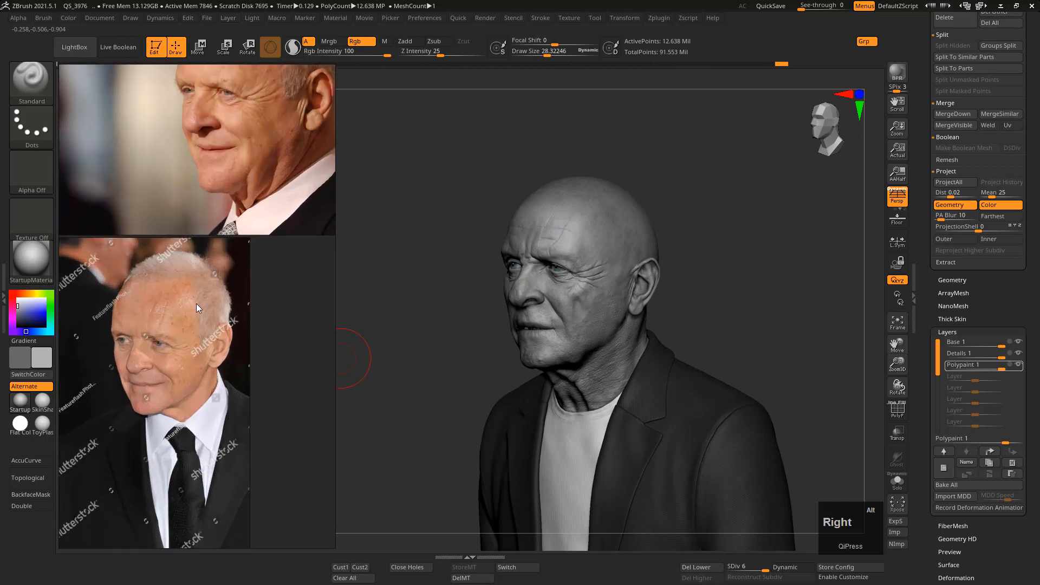
alt+right_drag(196, 303, 211, 311)
alt+middle_drag(211, 311, 237, 317)
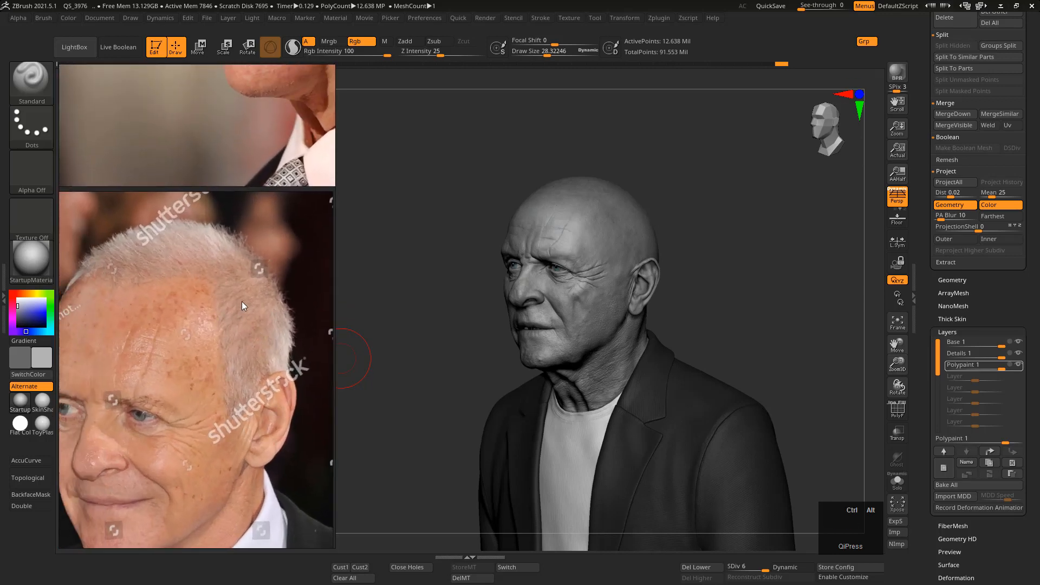
Trace the hairline and the inner edge of the forehead in red over the black-tie photo.
key(ctrl+shift+F1)
mouse_move(109, 303)
mouse_down()
mouse_move(138, 283)
mouse_move(202, 281)
mouse_move(228, 417)
mouse_move(271, 373)
mouse_up()
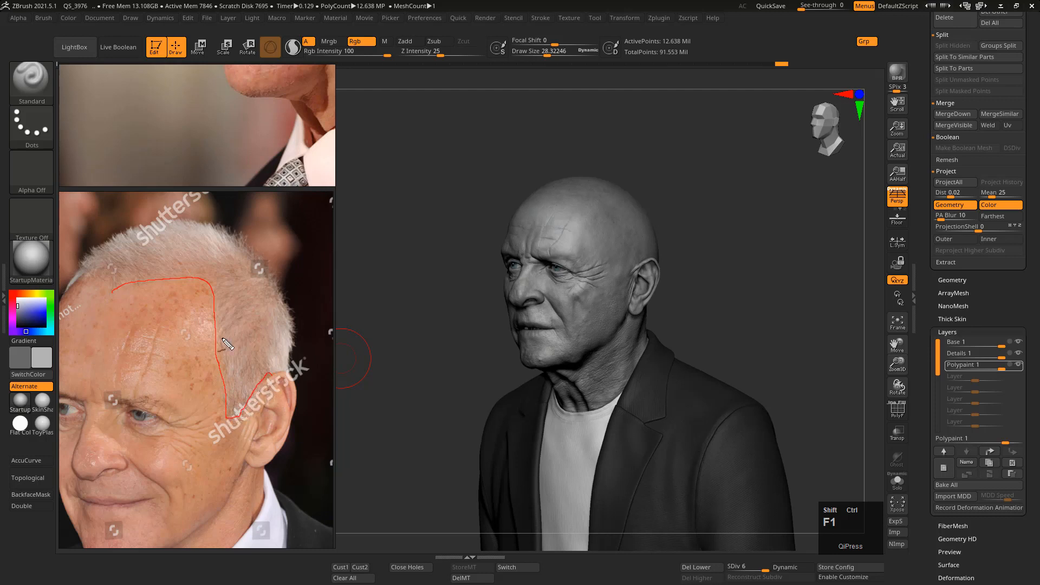
drag(93, 280, 88, 265)
mouse_move(96, 309)
mouse_down()
mouse_move(142, 312)
mouse_move(133, 320)
mouse_move(192, 335)
mouse_move(190, 373)
mouse_move(217, 396)
mouse_up()
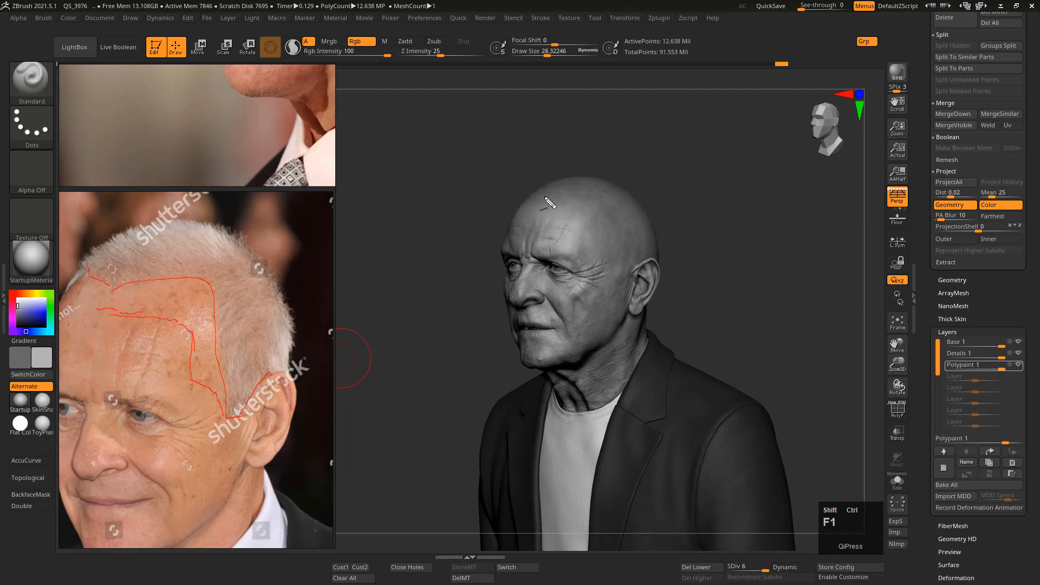
Sketch the matching red hairline on the bust from the top of the forehead down to the ear, adding marks on the photo.
drag(555, 196, 578, 197)
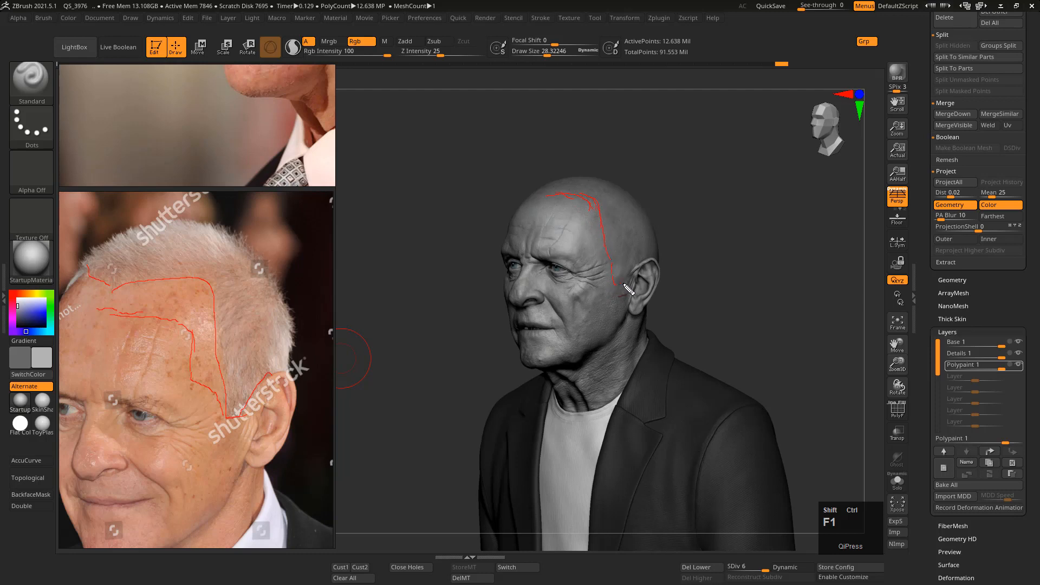
drag(626, 287, 637, 275)
drag(93, 379, 92, 391)
drag(111, 281, 109, 306)
Find the portrait with the red curtain background and examine its forehead, temple and hairline.
mouse_move(312, 359)
alt+middle_down()
mouse_move(297, 339)
mouse_move(225, 346)
mouse_move(210, 333)
mouse_move(291, 335)
mouse_move(274, 297)
mouse_move(250, 280)
alt+middle_up()
alt+middle_drag(260, 323, 212, 377)
alt+right_drag(212, 377, 217, 384)
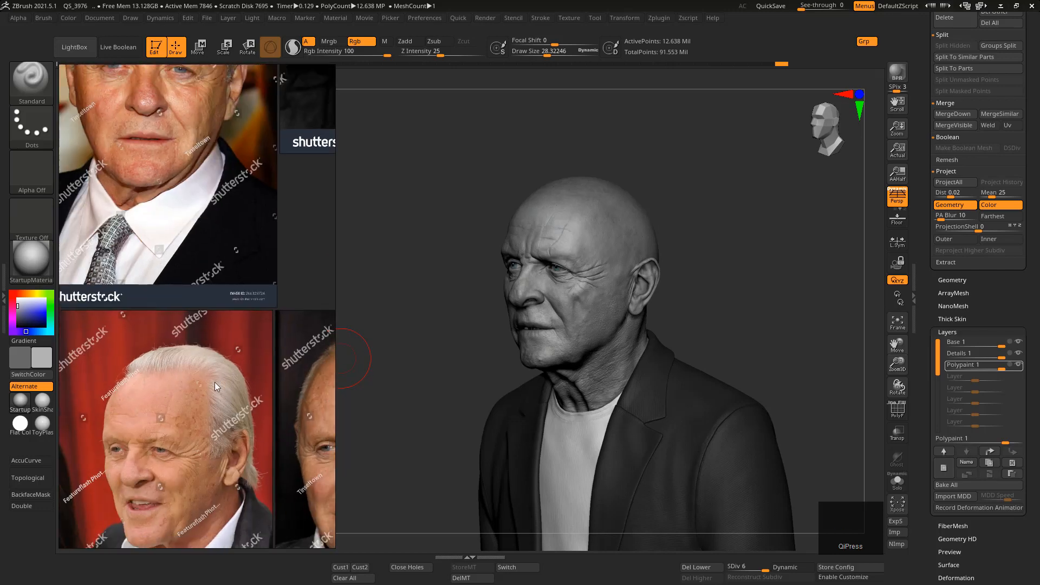
alt+right_drag(193, 389, 238, 428)
alt+middle_drag(239, 422, 249, 402)
alt+right_drag(249, 402, 213, 342)
alt+middle_drag(213, 342, 263, 320)
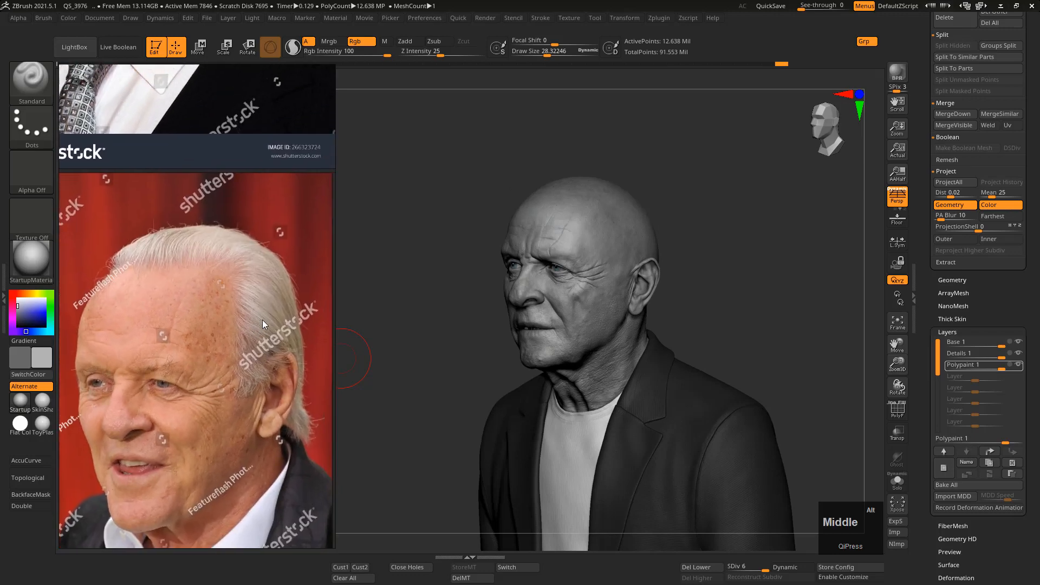
alt+right_drag(262, 319, 249, 317)
alt+middle_drag(239, 298, 256, 282)
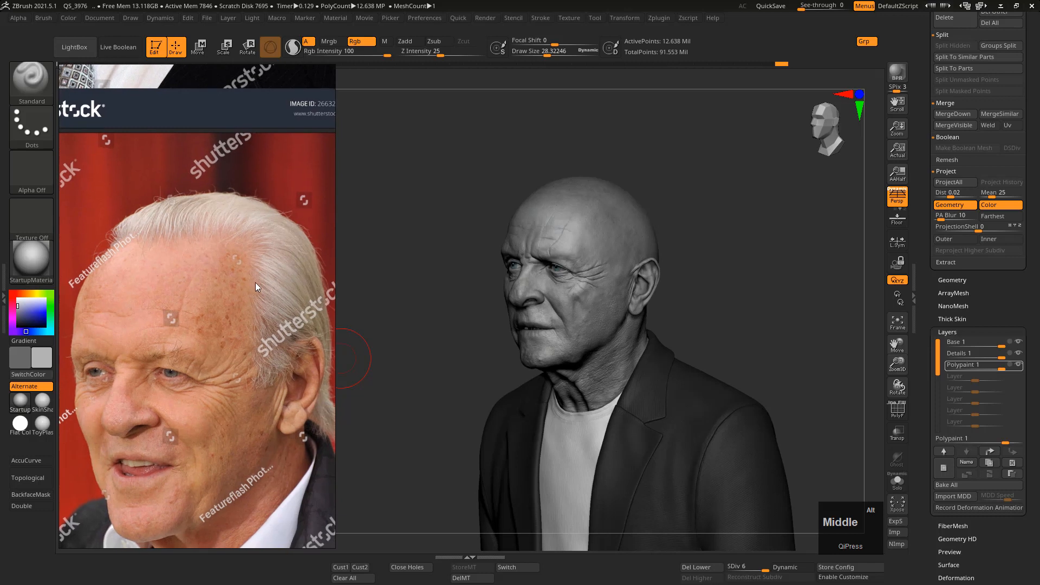
Trace the hairline in red and the side plane edge of the forehead in green over the red-curtain portrait.
key(shift+ctrl+F1)
mouse_move(147, 253)
mouse_down()
mouse_move(239, 247)
mouse_move(253, 268)
mouse_move(259, 385)
mouse_move(282, 379)
mouse_move(302, 338)
mouse_up()
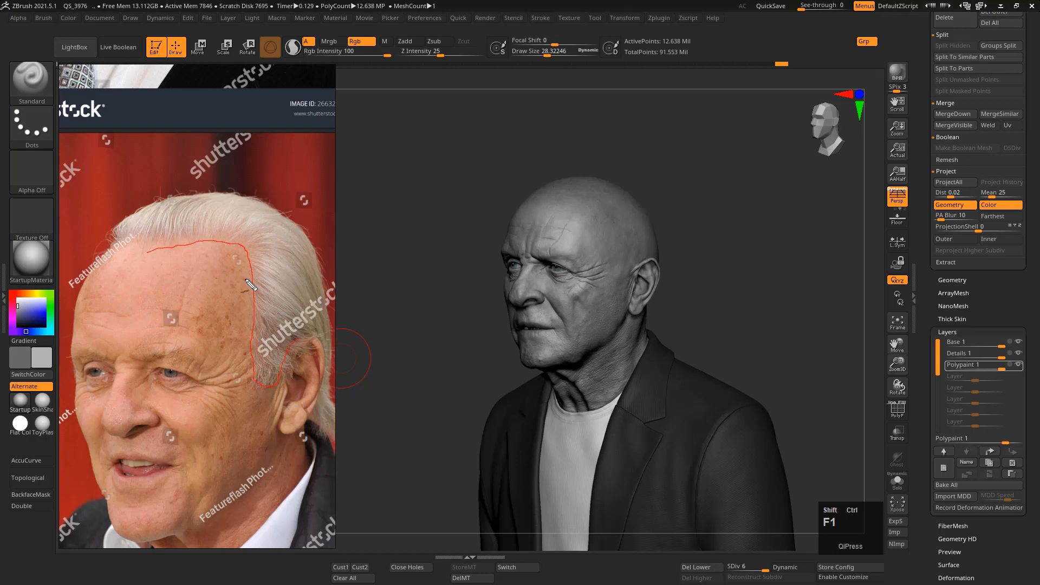
drag(231, 262, 190, 340)
drag(222, 375, 271, 355)
drag(210, 286, 240, 250)
Sketch the forehead's side plane edge in green on the bust's temple and mark the upper forehead on the photo.
drag(573, 250, 597, 212)
drag(598, 274, 624, 270)
drag(116, 273, 153, 275)
Draw green guide lines across the brow, nose base and chin of the red-curtain portrait.
drag(133, 550, 348, 483)
drag(108, 438, 342, 418)
drag(323, 337, 349, 336)
key(ctrl+shift+F1)
mouse_move(76, 532)
mouse_down()
mouse_move(237, 552)
mouse_move(243, 541)
mouse_up()
drag(66, 429, 249, 445)
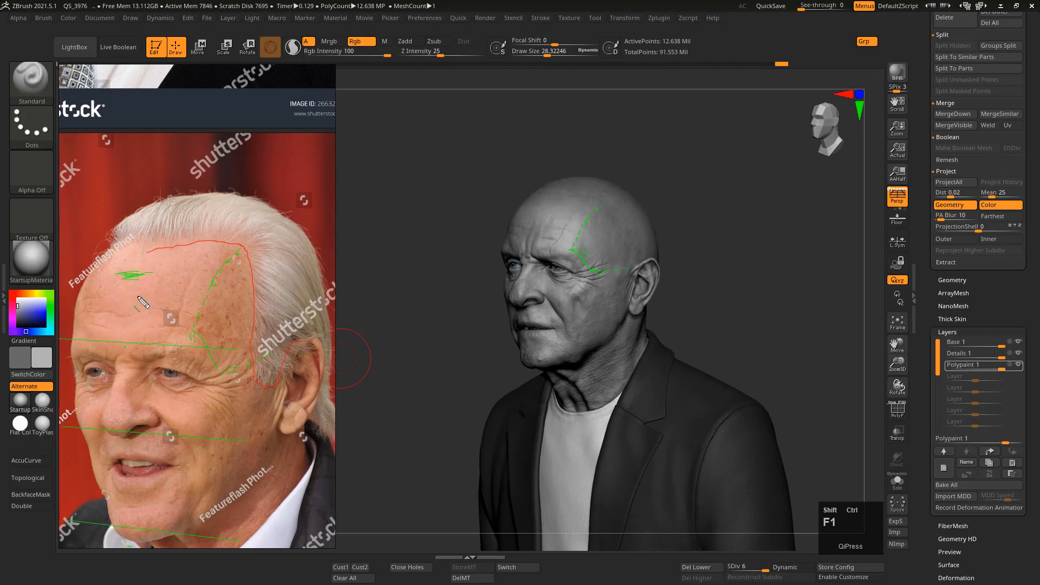
Add a green line across the forehead and extend the guides in perspective along the side of the photographed head.
drag(75, 271, 239, 277)
drag(206, 537, 270, 447)
drag(193, 438, 325, 376)
key(ctrl+z)
key(ctrl+z)
drag(176, 544, 332, 462)
drag(193, 438, 336, 408)
drag(320, 329, 335, 331)
drag(329, 253, 328, 251)
Complete the green head box with vertical edges and a top plane at the hairline, then clear all annotations.
drag(194, 358, 191, 517)
drag(67, 491, 70, 515)
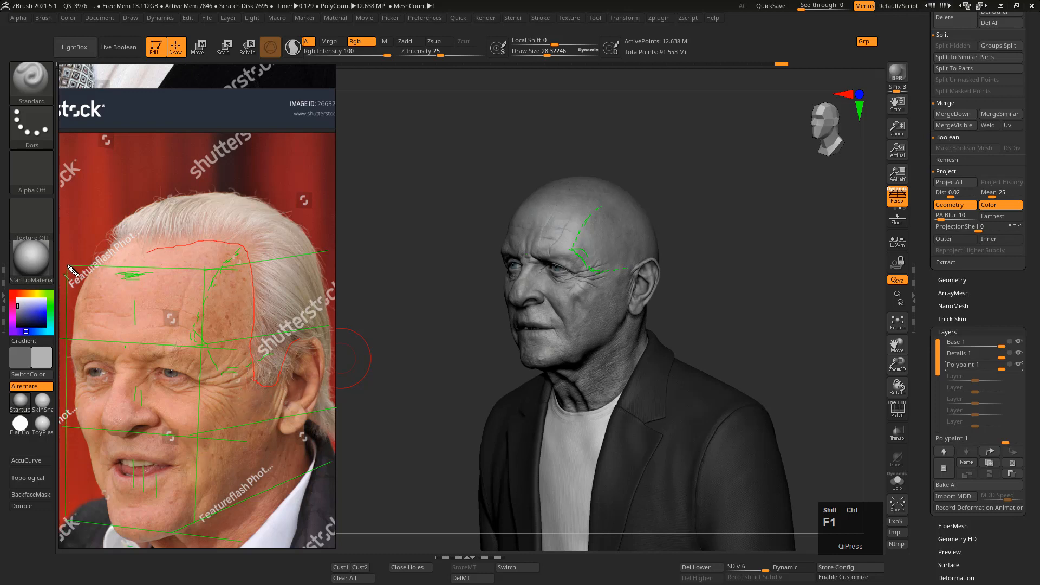
drag(136, 234, 265, 240)
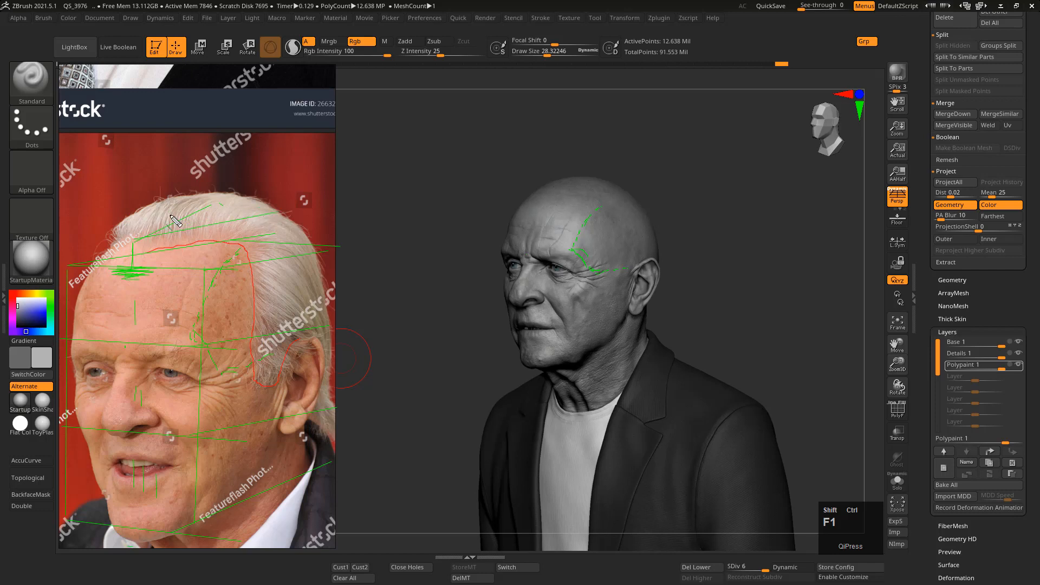
key(ctrl+shift+F1)
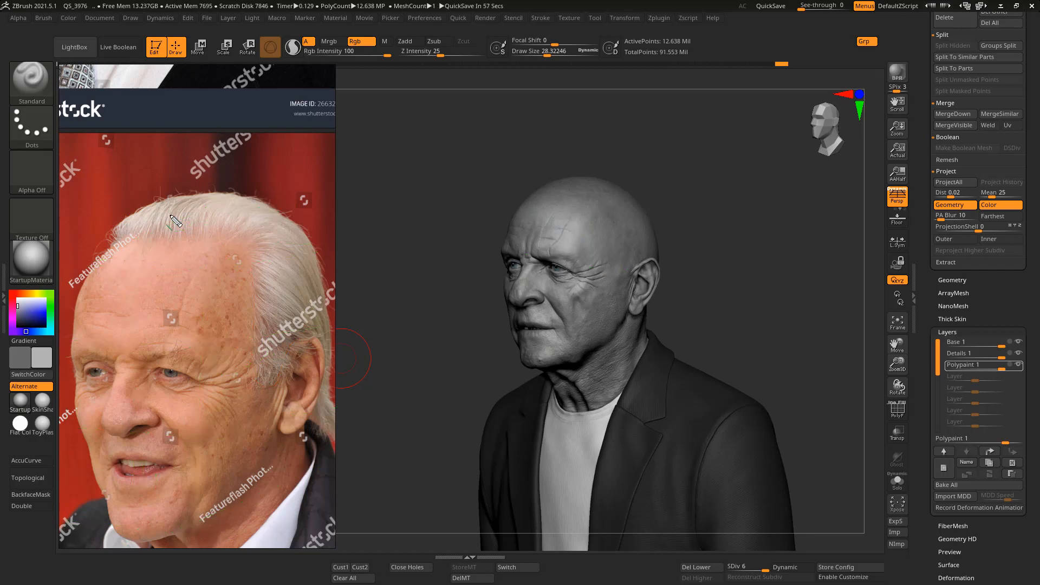
Frame the bust's head closer in a three-quarter view with symmetry active and reduce the draw size to about 8.4.
mouse_move(525, 255)
right_down()
mouse_move(555, 258)
mouse_move(568, 197)
mouse_move(550, 195)
right_up()
key(x)
key(x)
click(571, 195)
key(s)
drag(550, 195, 522, 199)
key(s)
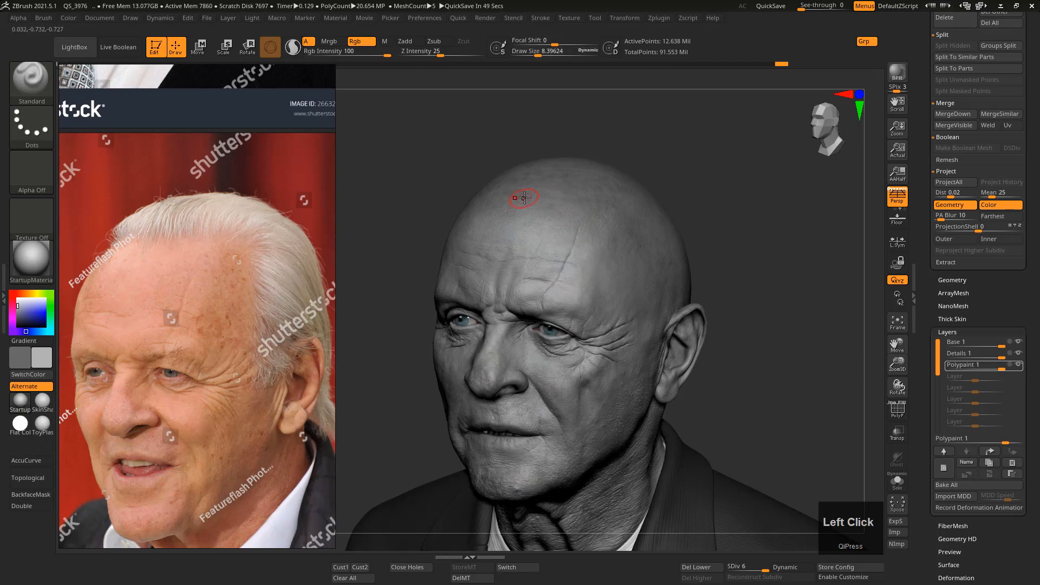
Set the brush draw size to about 4.3 for fine masking on the forehead.
key(s)
drag(492, 298, 510, 291)
key(s)
key(s)
mouse_move(512, 223)
mouse_down()
mouse_move(503, 225)
mouse_move(516, 223)
mouse_up()
key(s)
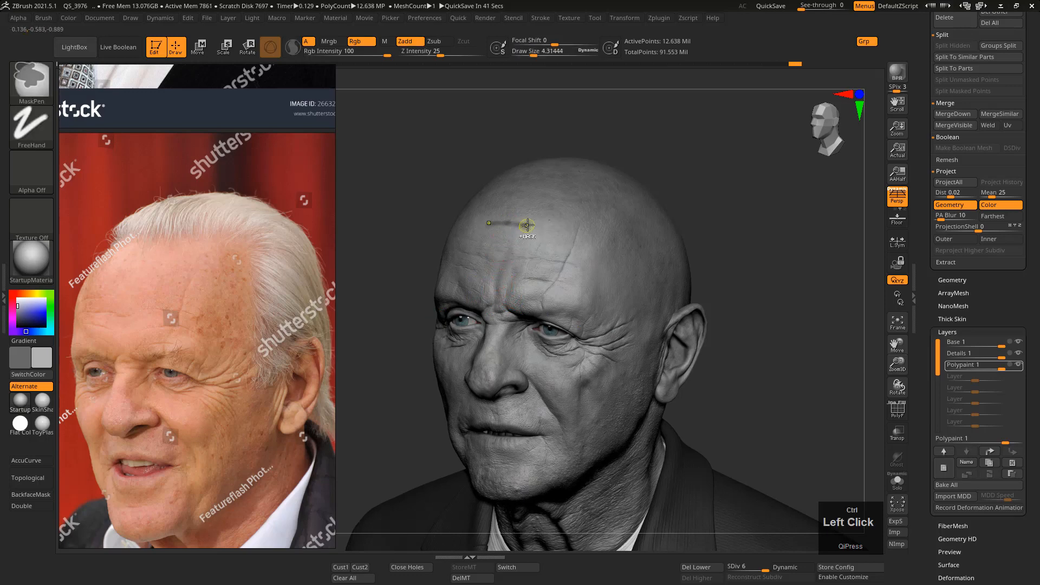
Try short hairline mask strokes across the upper forehead and undo them.
key(ctrl+z)
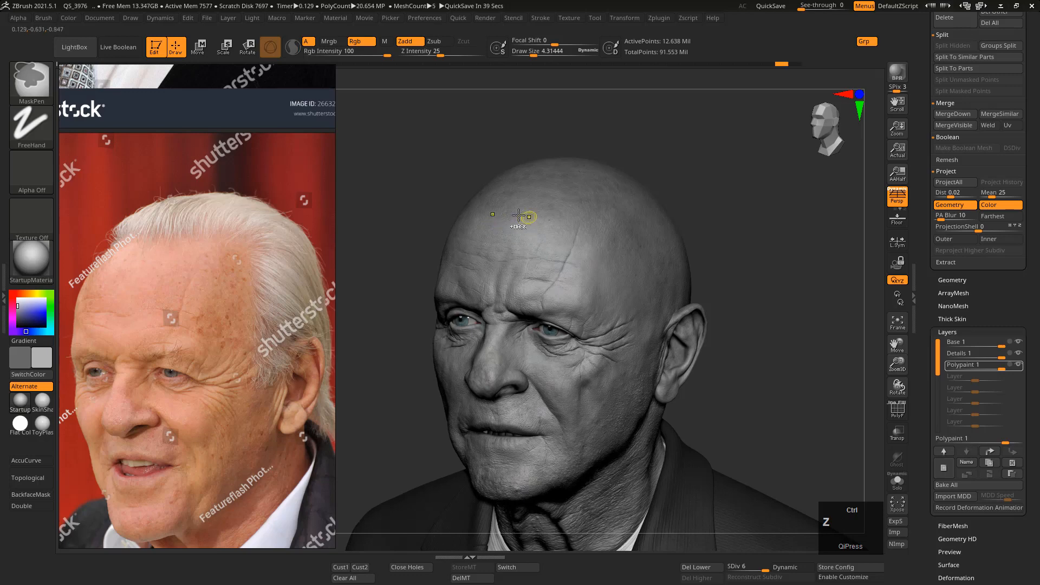
ctrl+click(516, 216)
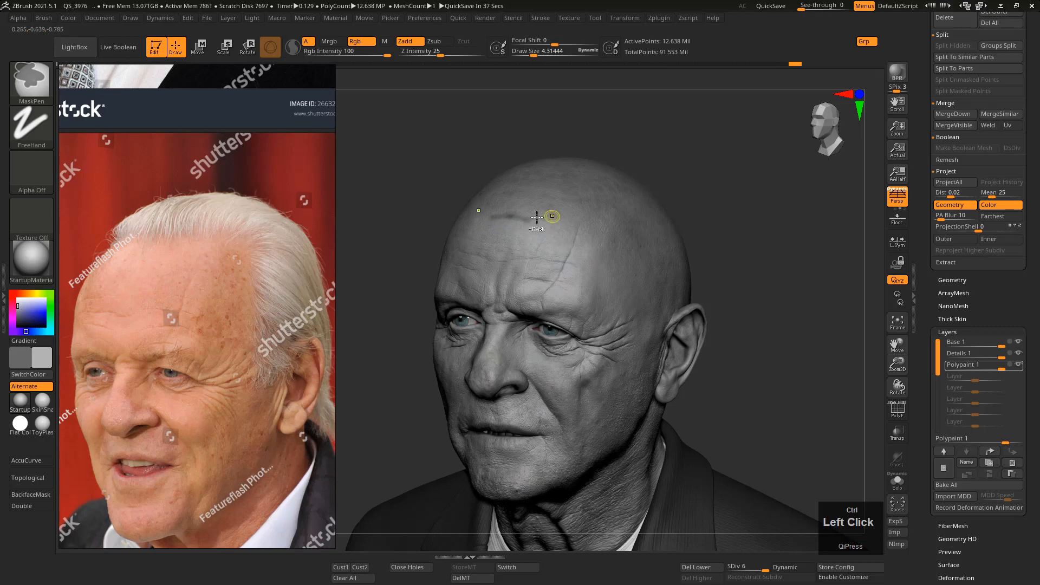
key(ctrl+z)
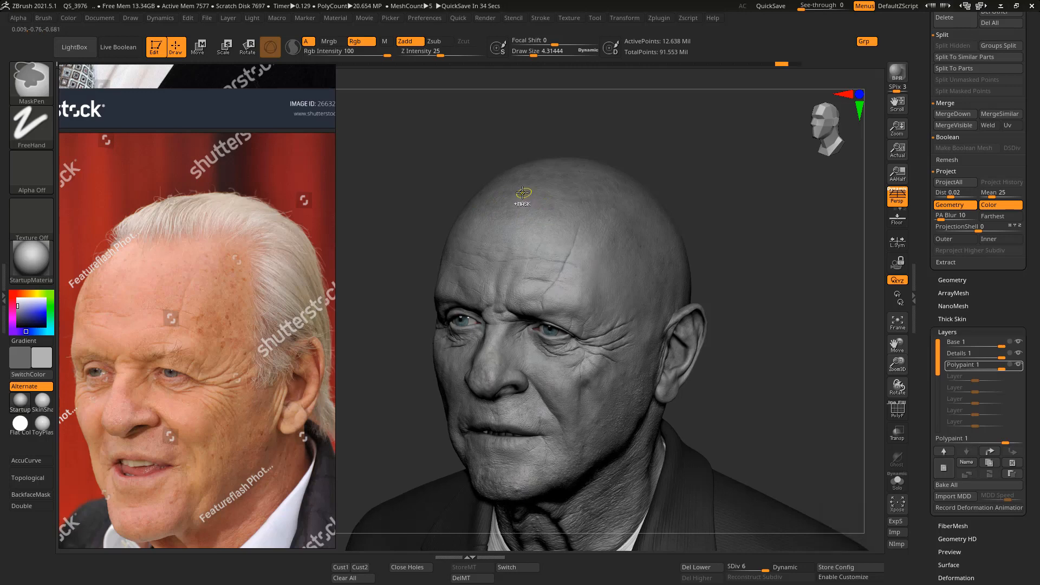
Mask the hairline's starting points on the upper forehead and set the draw size to about 6.6.
ctrl+click(523, 193)
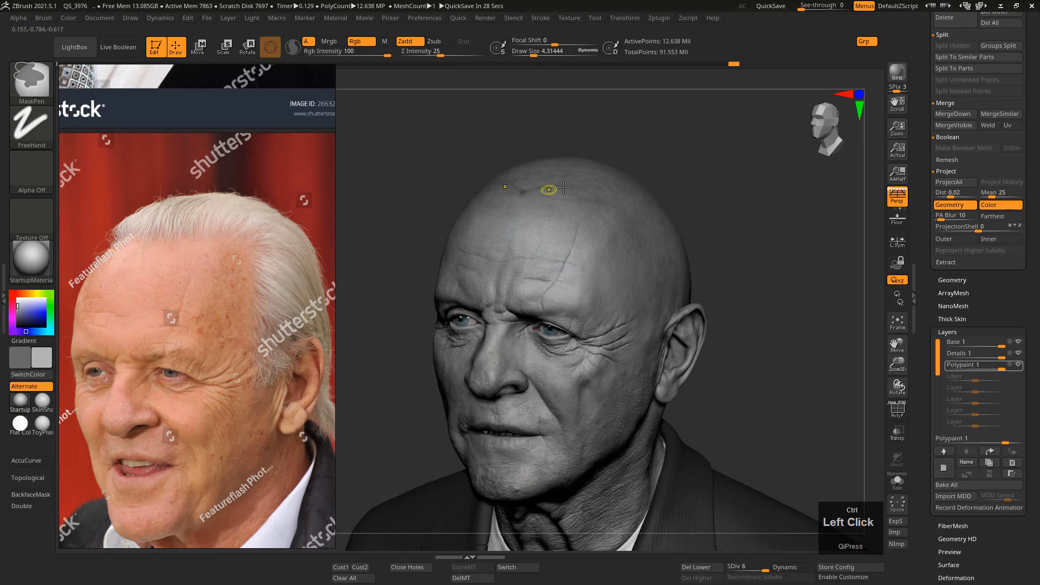
right_click(618, 233)
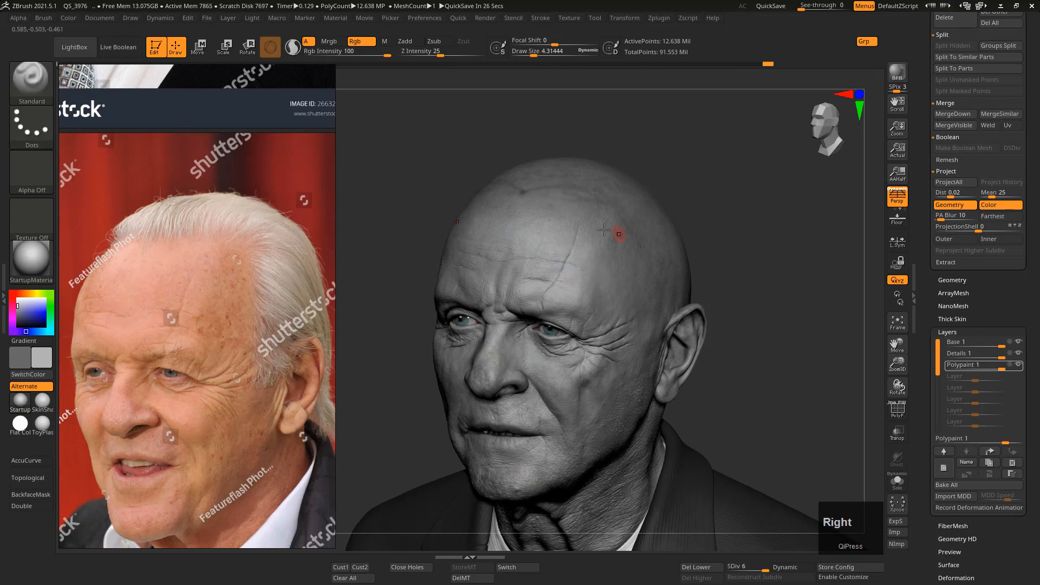
right_drag(604, 230, 609, 217)
key(s)
click(608, 215)
mouse_move(538, 196)
ctrl+mouse_down()
mouse_move(563, 193)
mouse_move(531, 197)
ctrl+mouse_up()
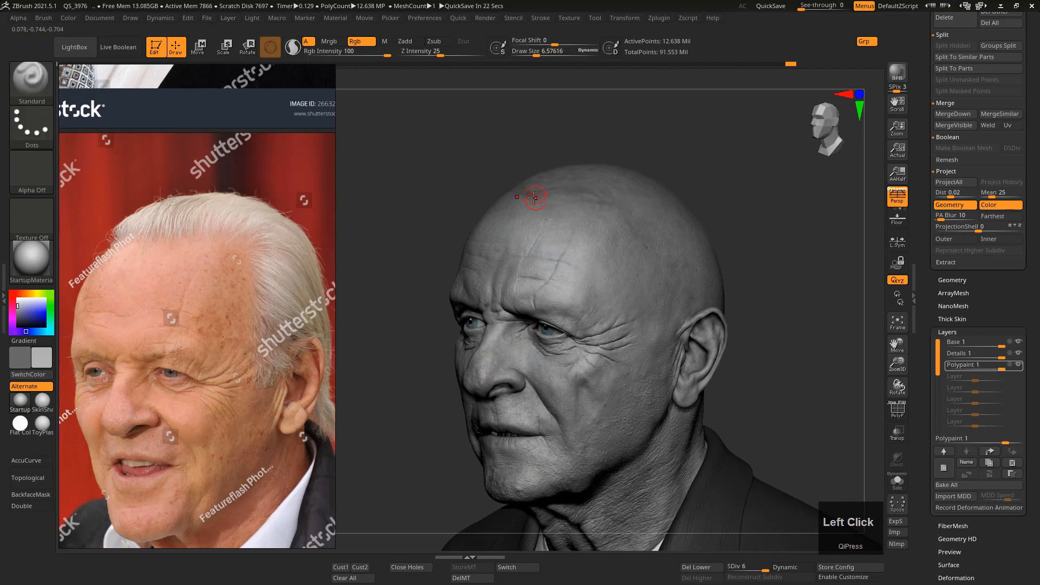
Mask the scalp from the upper forehead hairline down the temple to the sideburn and set the draw size to about 9.8.
key(ctrl)
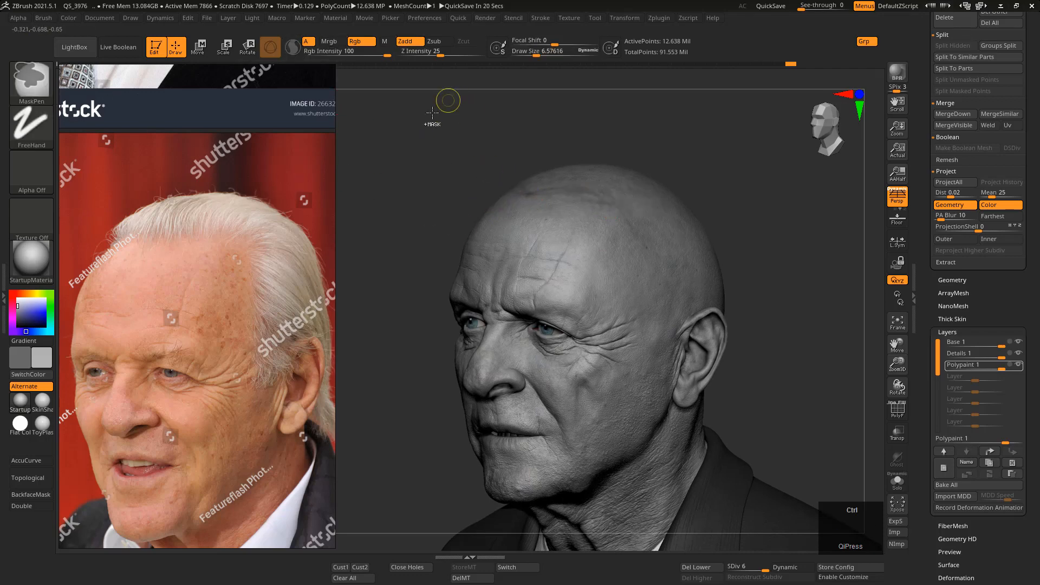
mouse_move(526, 196)
ctrl+mouse_down()
mouse_move(579, 195)
mouse_move(566, 185)
mouse_move(611, 176)
mouse_move(584, 170)
mouse_move(534, 187)
mouse_move(591, 171)
mouse_move(656, 192)
mouse_move(709, 243)
mouse_move(672, 224)
mouse_move(678, 261)
mouse_move(654, 259)
mouse_move(679, 276)
mouse_move(664, 351)
ctrl+mouse_up()
key(s)
key(ctrl)
key(s)
key(s)
key(s)
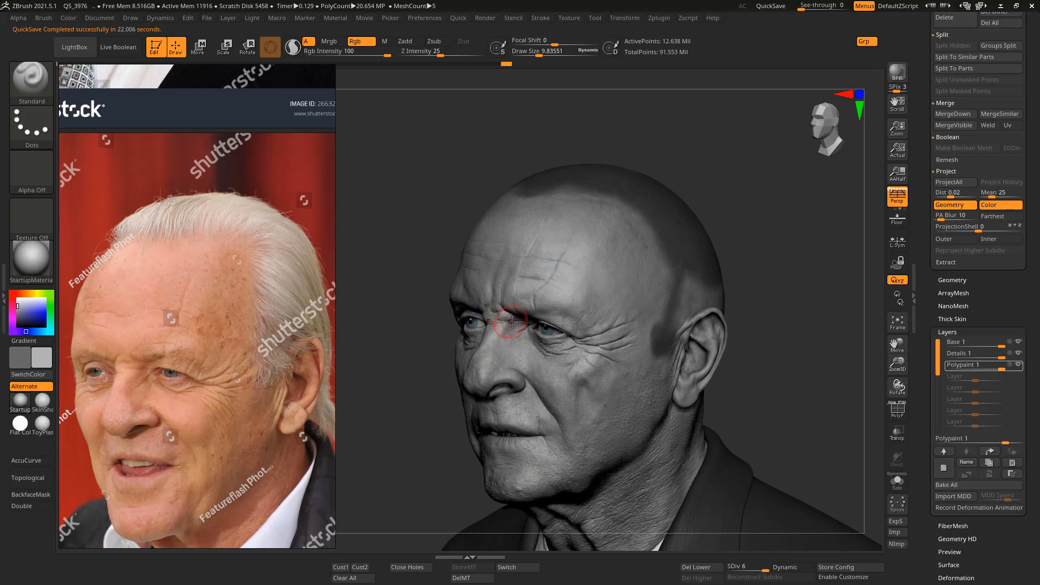
Refine the mask along the front hairline and receding temple corner, using draw sizes of about 8.4 and 9.8.
mouse_move(502, 322)
right_down()
mouse_move(518, 319)
mouse_move(497, 342)
right_up()
key(s)
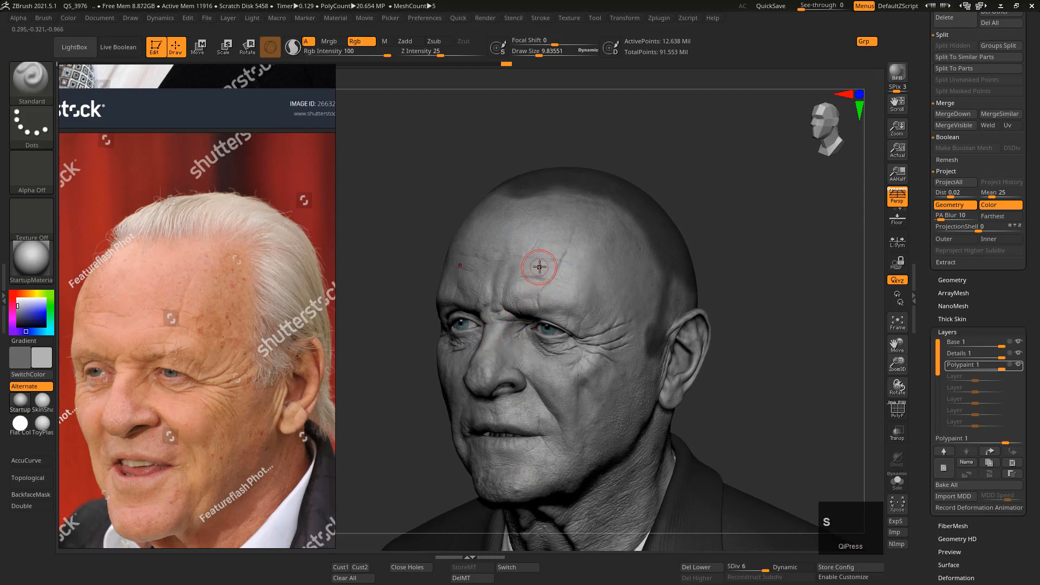
click(539, 265)
key(s)
click(559, 221)
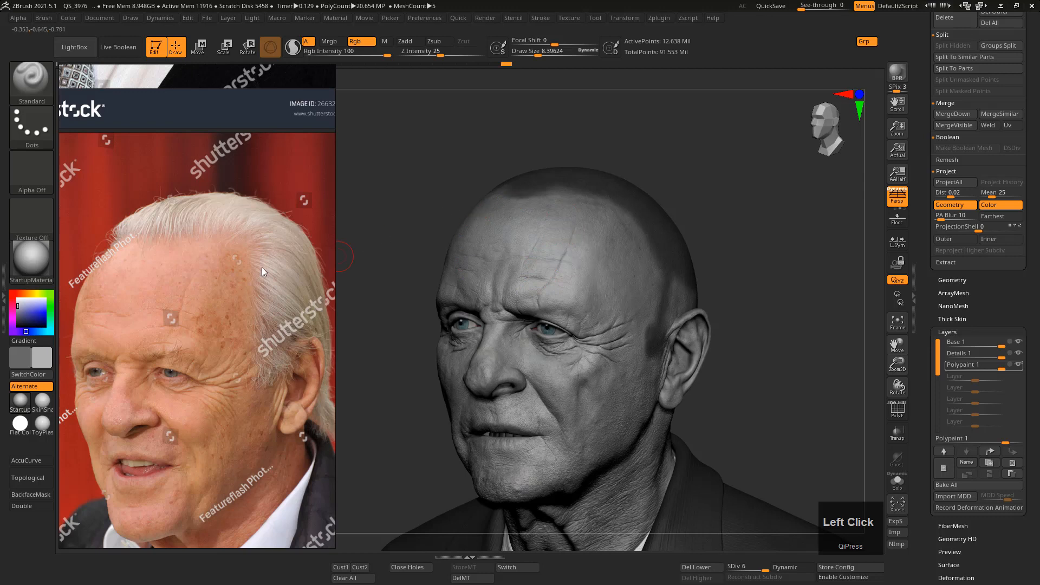
ctrl+drag(528, 199, 577, 193)
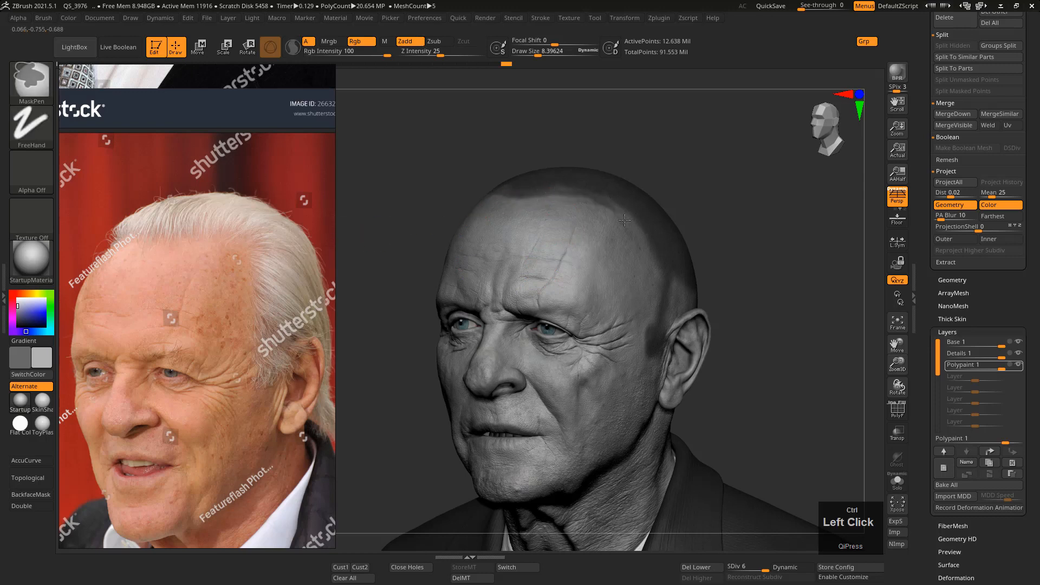
ctrl+drag(625, 220, 623, 222)
mouse_move(561, 193)
ctrl+mouse_down()
mouse_move(585, 191)
mouse_move(636, 232)
mouse_move(638, 271)
ctrl+mouse_up()
key(s)
click(607, 207)
ctrl+drag(629, 211, 638, 274)
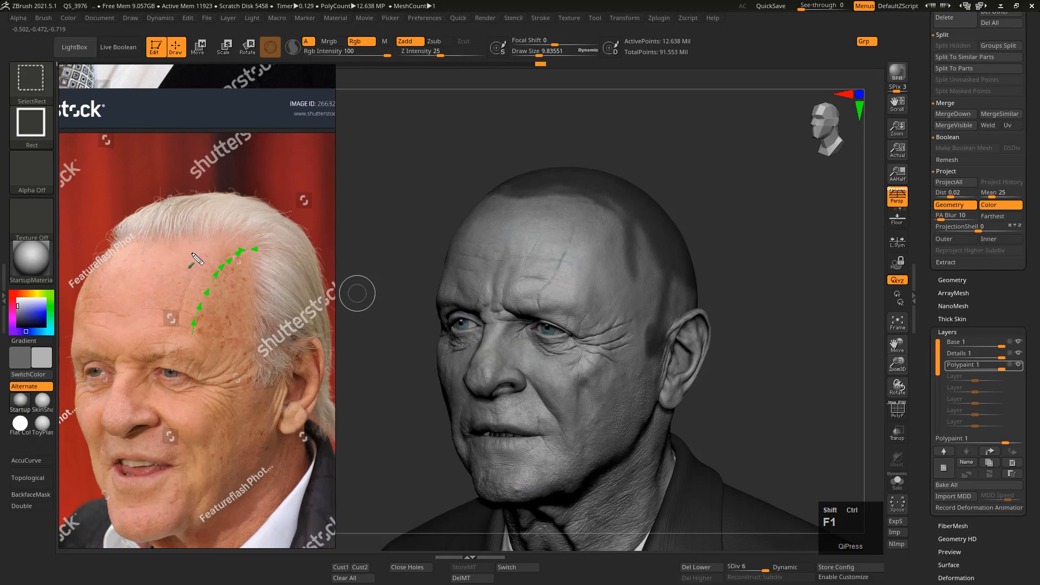
Trace the front hairline, temple edge, sideburn and ear contour on the three-quarter reference photo.
mouse_move(168, 242)
mouse_down()
mouse_move(241, 236)
mouse_move(252, 300)
mouse_move(252, 239)
mouse_up()
drag(253, 301, 264, 386)
drag(271, 389, 284, 388)
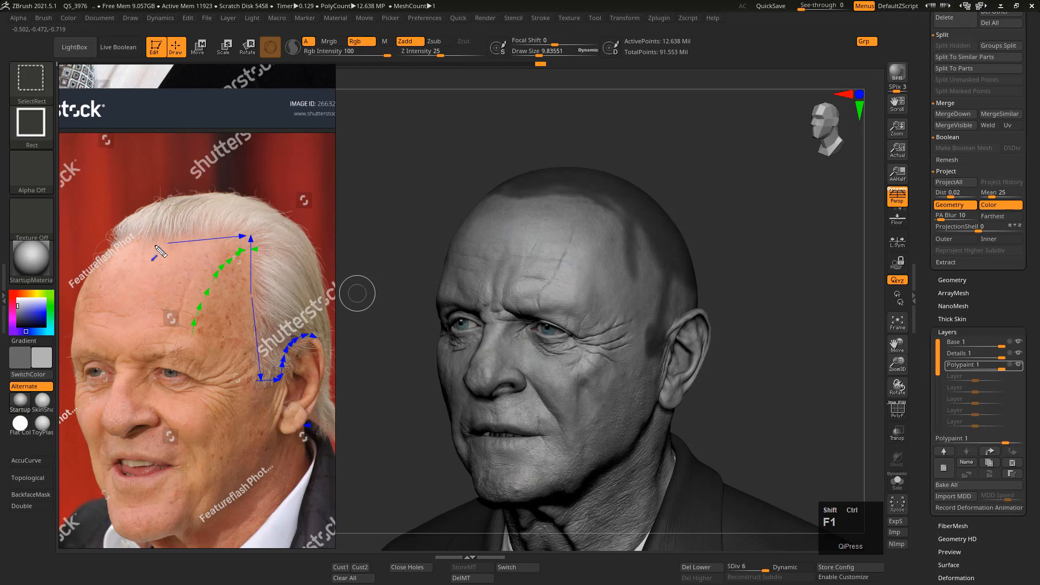
mouse_move(245, 246)
mouse_down()
mouse_move(146, 256)
mouse_move(117, 238)
mouse_up()
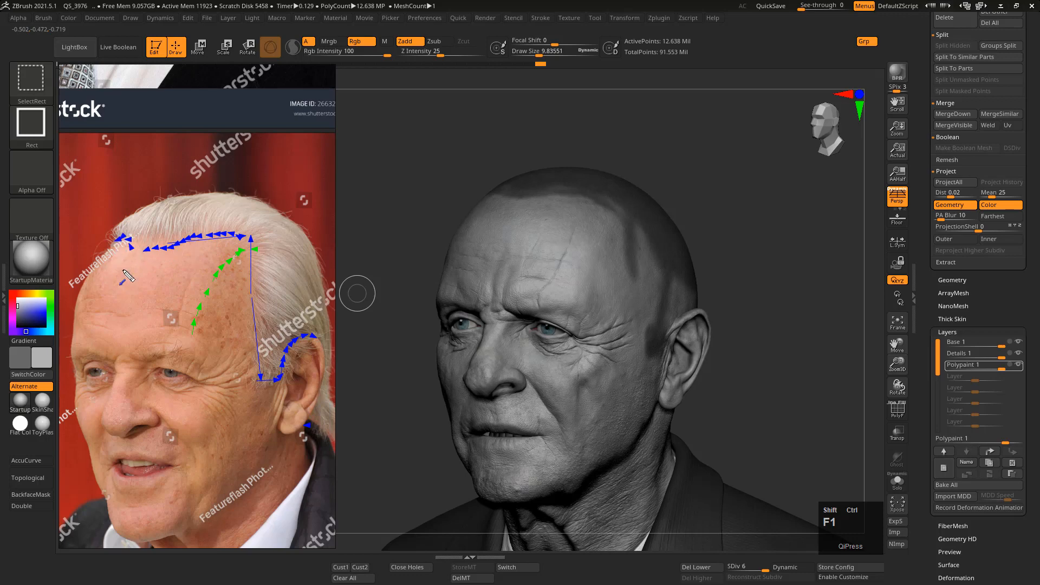
drag(253, 249, 261, 359)
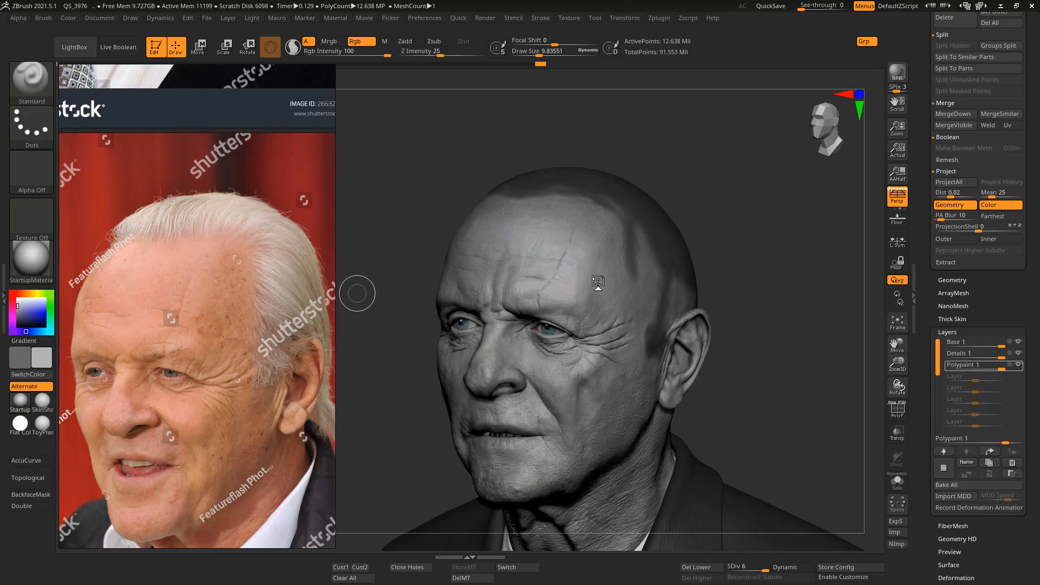
Fill the mask solidly along the front hairline and temple with a draw size of about 13.3, trimming its inner edge.
key(ctrl)
mouse_move(564, 191)
ctrl+mouse_down()
mouse_move(622, 193)
mouse_move(656, 283)
mouse_move(642, 307)
mouse_move(654, 285)
mouse_move(669, 302)
ctrl+mouse_up()
key(s)
click(577, 192)
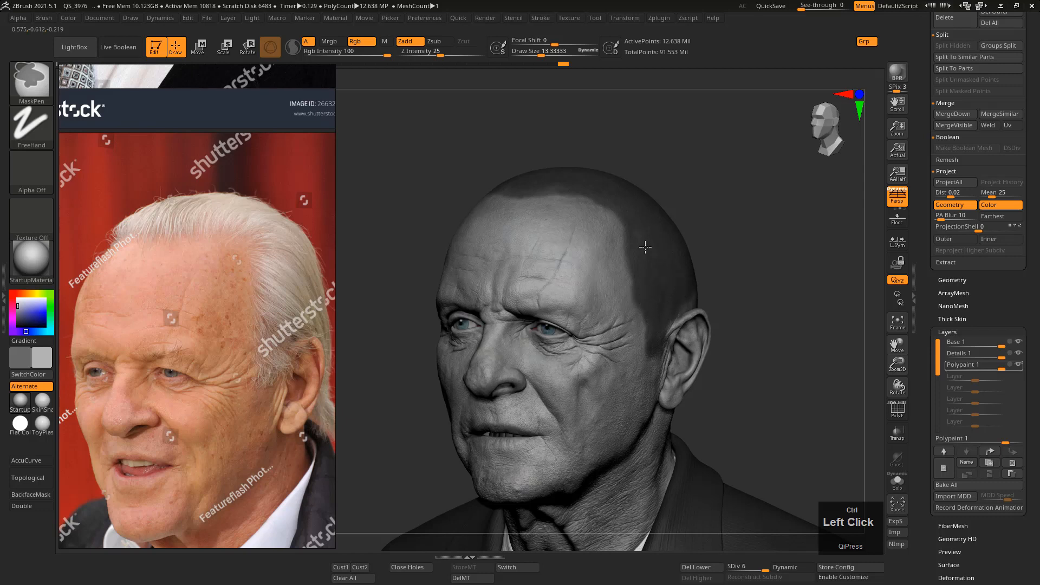
ctrl+alt+drag(645, 247, 616, 233)
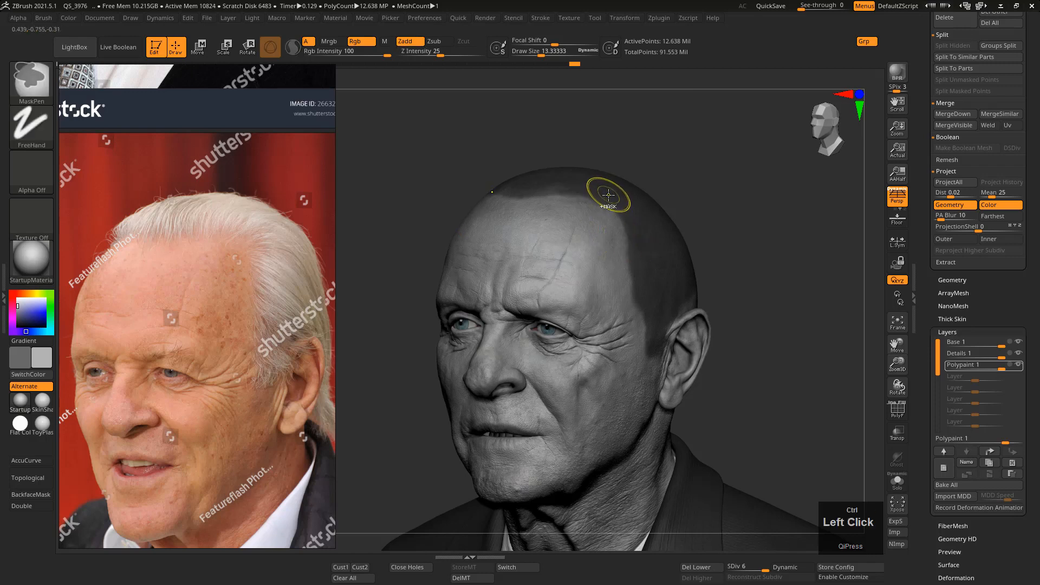
mouse_move(607, 195)
ctrl+mouse_down()
mouse_move(532, 192)
mouse_move(570, 195)
ctrl+mouse_up()
ctrl+drag(641, 238, 640, 262)
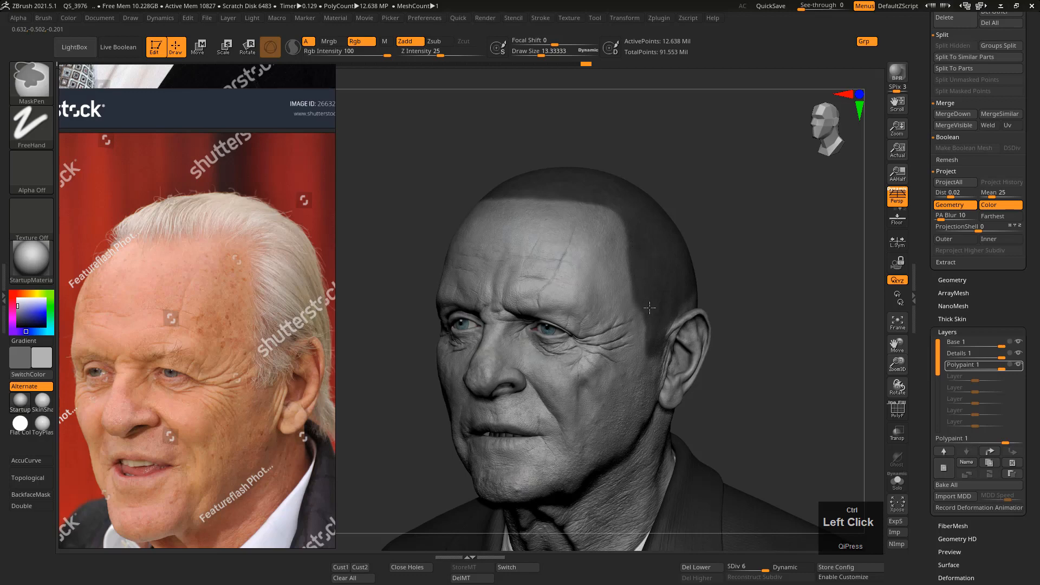
mouse_move(637, 241)
ctrl+mouse_down()
mouse_move(637, 271)
mouse_move(622, 275)
mouse_move(623, 319)
ctrl+mouse_up()
Mask the side and back of the scalp down to the nape, using draw sizes of about 20.4 and 36.2.
mouse_move(657, 296)
right_down()
mouse_move(635, 311)
mouse_move(563, 303)
right_up()
key(s)
mouse_move(681, 240)
mouse_down()
mouse_move(668, 166)
mouse_move(747, 239)
mouse_move(757, 288)
mouse_up()
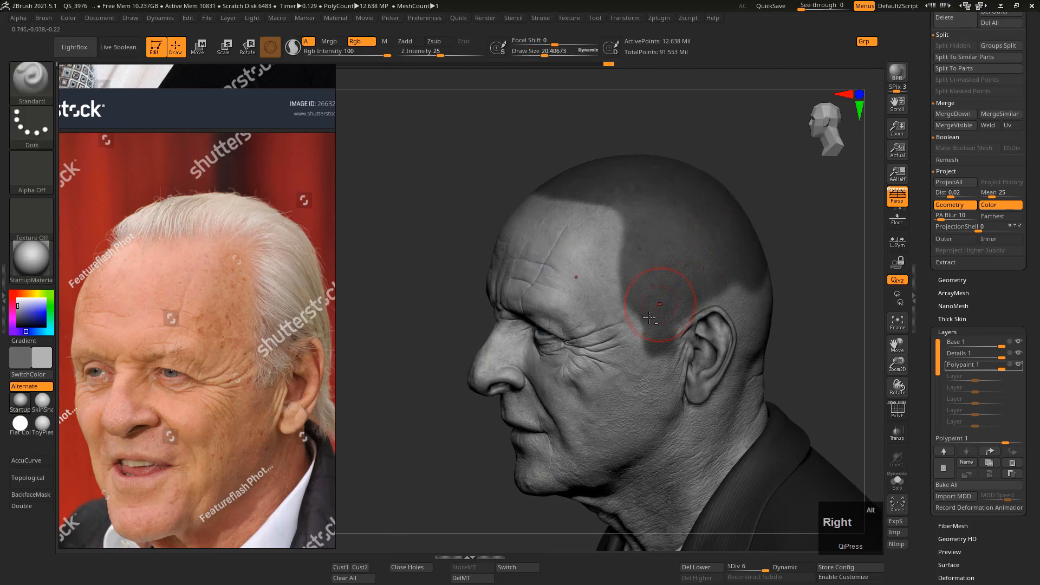
right_drag(650, 317, 582, 289)
mouse_move(564, 225)
alt+right_down()
mouse_move(546, 217)
mouse_move(579, 256)
mouse_move(635, 250)
mouse_move(586, 251)
mouse_move(600, 254)
alt+right_up()
click(640, 251)
key(s)
mouse_move(601, 251)
mouse_down()
mouse_move(599, 216)
mouse_move(602, 245)
mouse_move(626, 273)
mouse_move(619, 311)
mouse_move(633, 315)
mouse_move(618, 309)
mouse_move(622, 335)
mouse_move(642, 278)
mouse_move(652, 313)
mouse_move(607, 314)
mouse_move(598, 303)
mouse_move(577, 355)
mouse_move(548, 325)
mouse_move(555, 339)
mouse_up()
key(s)
key(s)
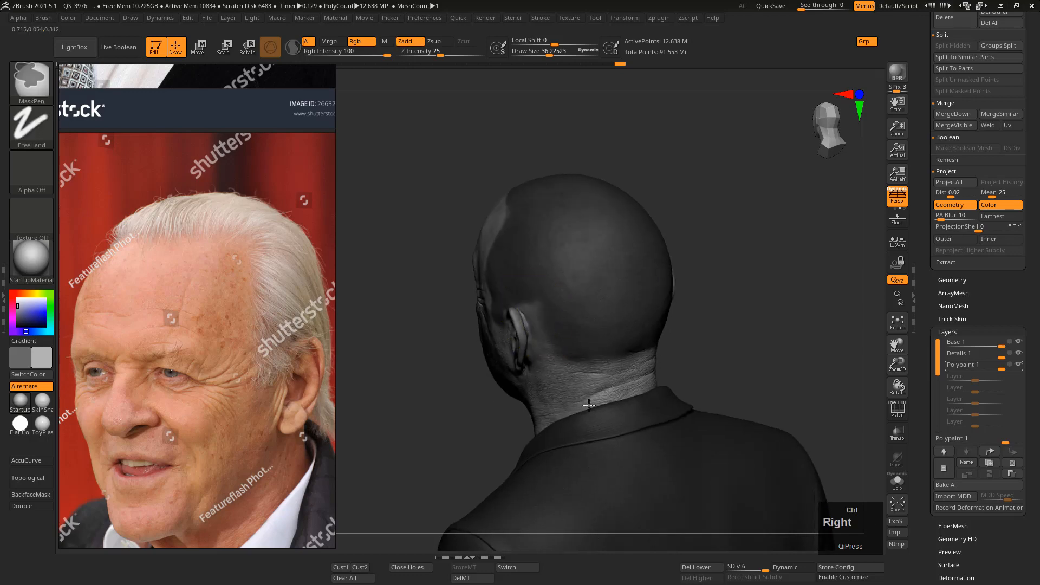
Mask the scalp edge closely behind the ear and down to the nape with a draw size of about 10.6.
ctrl+right_drag(555, 340, 537, 323)
key(s)
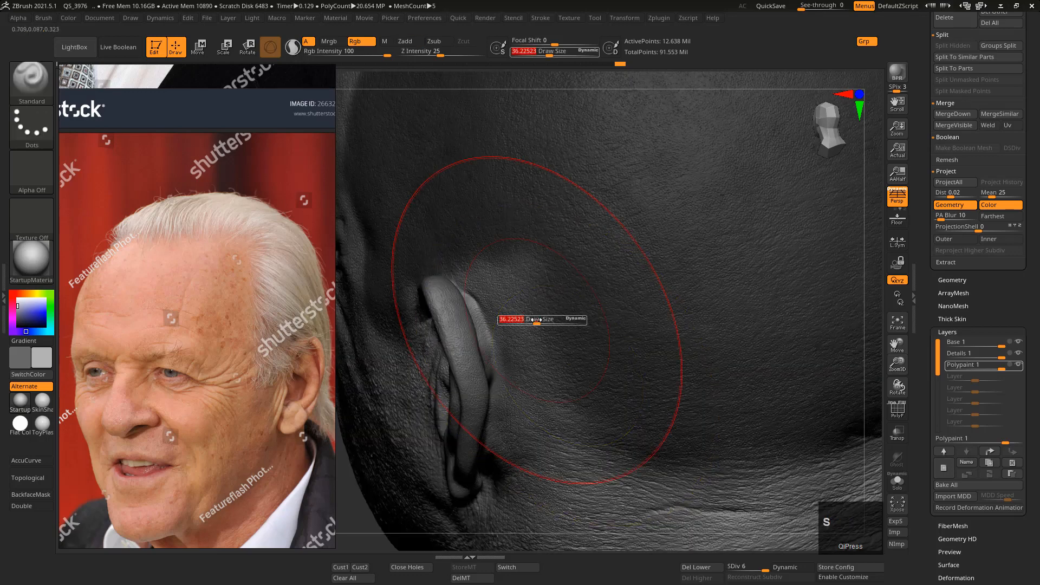
mouse_move(537, 321)
mouse_down()
mouse_move(508, 320)
mouse_move(515, 337)
mouse_up()
mouse_move(486, 295)
ctrl+mouse_down()
mouse_move(468, 274)
mouse_move(475, 256)
mouse_move(523, 332)
mouse_move(500, 291)
mouse_move(523, 374)
mouse_move(510, 242)
mouse_move(534, 291)
mouse_move(515, 313)
mouse_move(540, 377)
ctrl+mouse_up()
key(s)
key(s)
key(s)
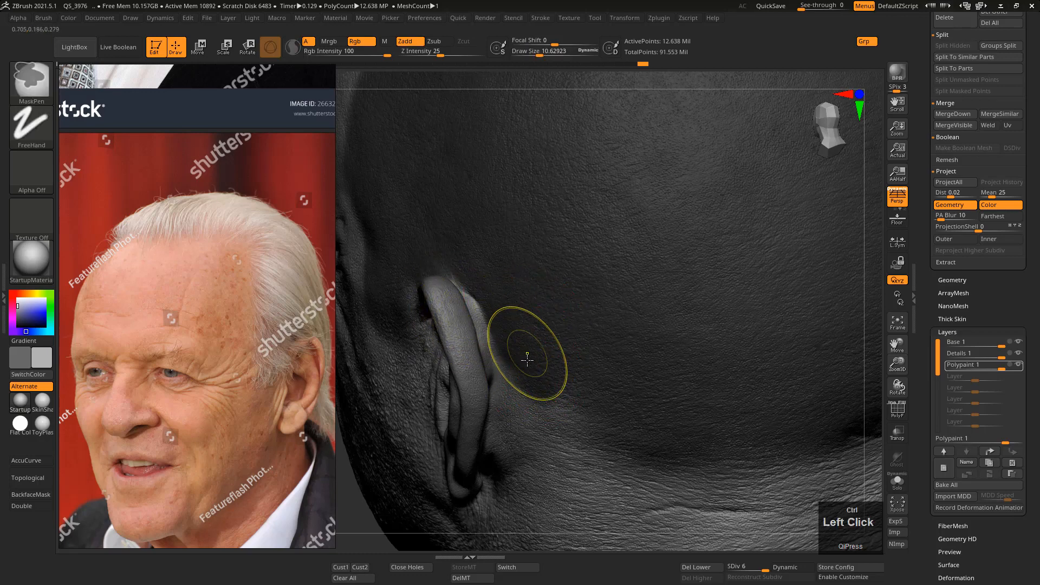
ctrl+drag(586, 421, 628, 440)
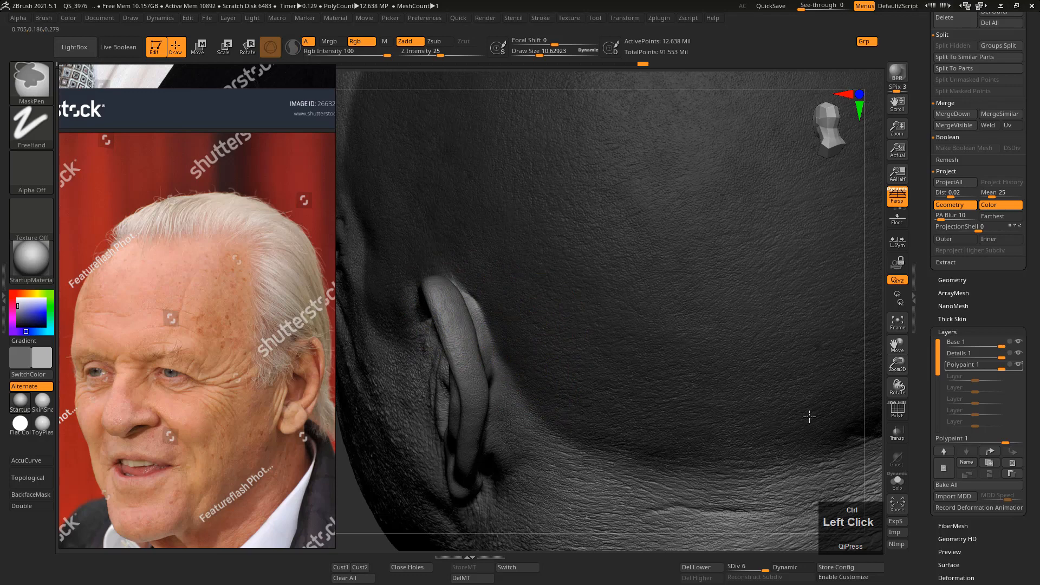
Find the profile reference photo and mark the back of the head, the earlobe level and the nape hairline on it.
right_drag(678, 464, 350, 433)
key(f)
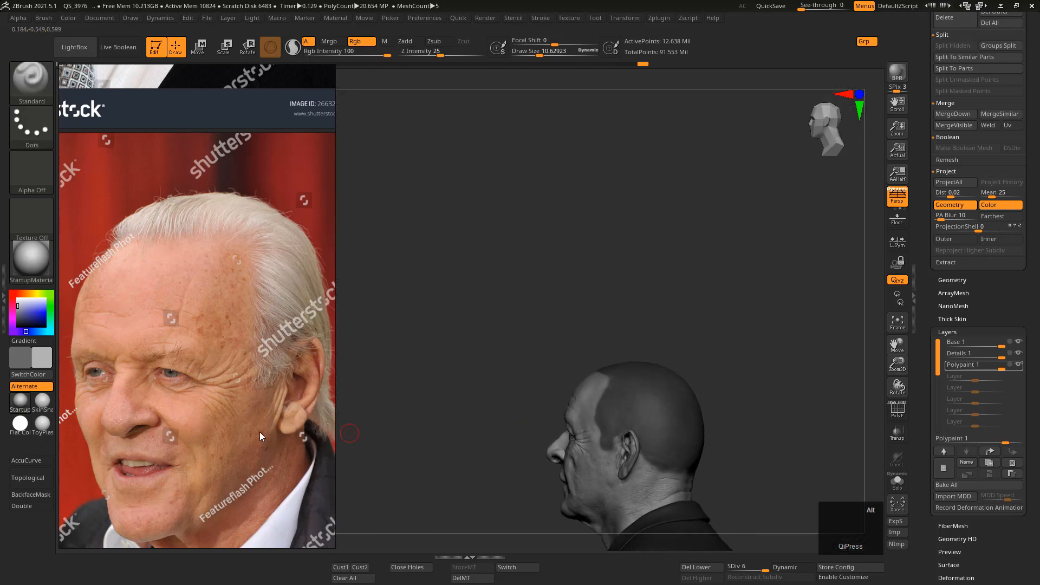
right_drag(259, 431, 276, 339)
middle_drag(277, 338, 260, 353)
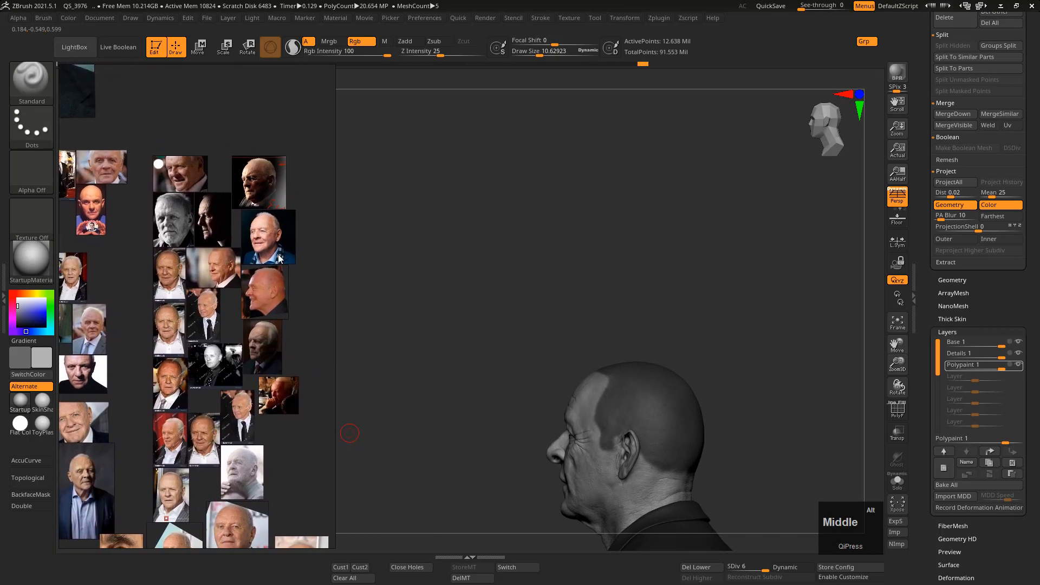
right_drag(277, 290, 303, 314)
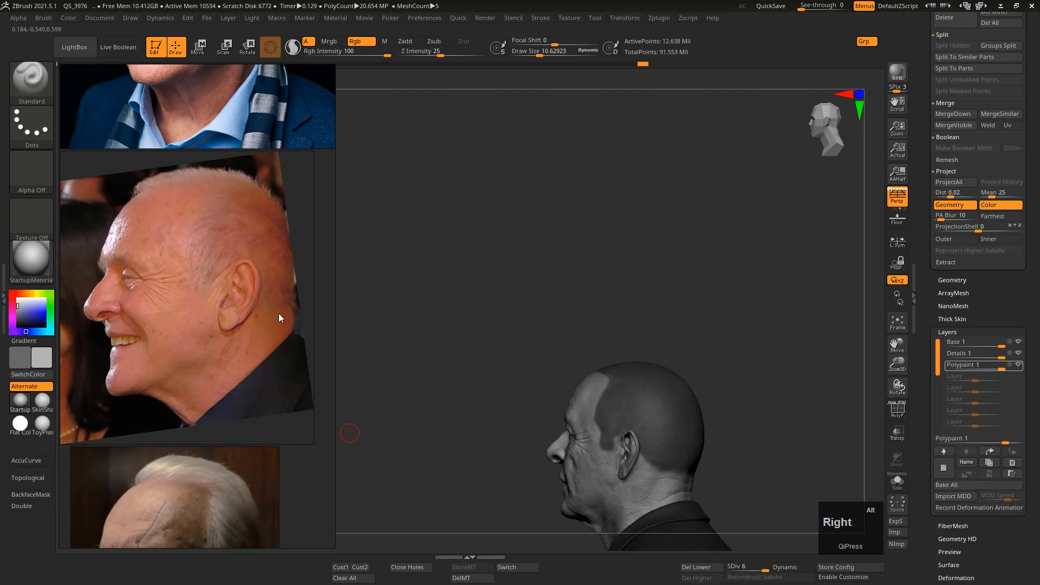
key(ctrl+shift+F1)
mouse_move(261, 280)
mouse_down()
mouse_move(258, 310)
mouse_move(298, 316)
mouse_move(297, 244)
mouse_move(282, 208)
mouse_move(253, 198)
mouse_up()
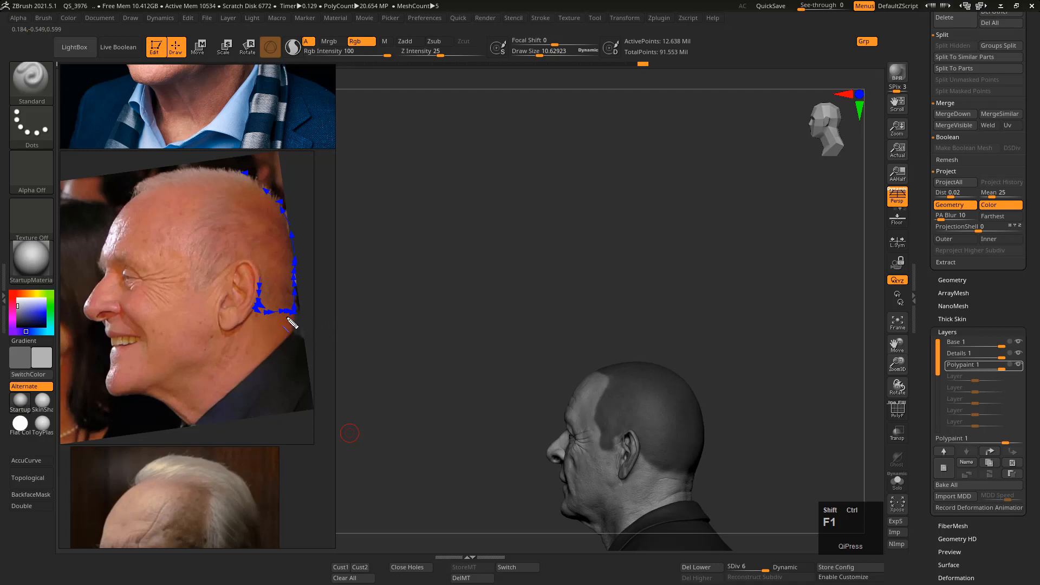
drag(220, 330, 245, 330)
drag(221, 309, 232, 309)
drag(217, 307, 313, 311)
Trace the front and temple hairline on the profile photo, add two horizontal guides around brow height and undo the extra upper line.
mouse_move(209, 189)
mouse_down()
mouse_move(183, 237)
mouse_move(188, 292)
mouse_move(211, 291)
mouse_move(238, 265)
mouse_up()
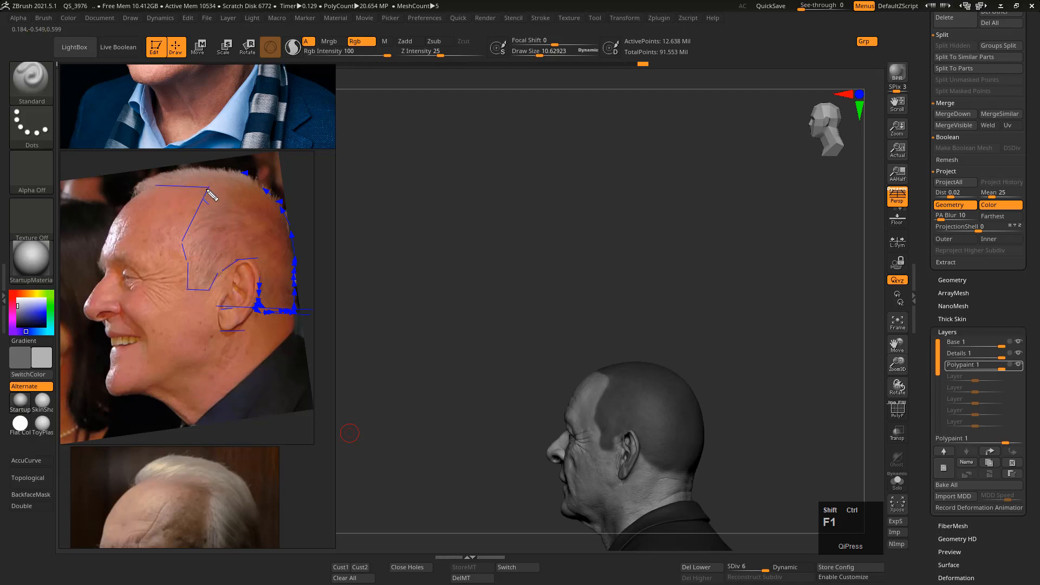
mouse_move(210, 188)
mouse_down()
mouse_move(141, 187)
mouse_move(164, 183)
mouse_up()
drag(105, 264, 206, 260)
drag(108, 244, 198, 244)
drag(119, 197, 226, 188)
key(ctrl+z)
Draw vertical guides from the temple, sideburn and front hairline on the profile photo, compare the spacing and clear the annotations.
drag(182, 184, 186, 370)
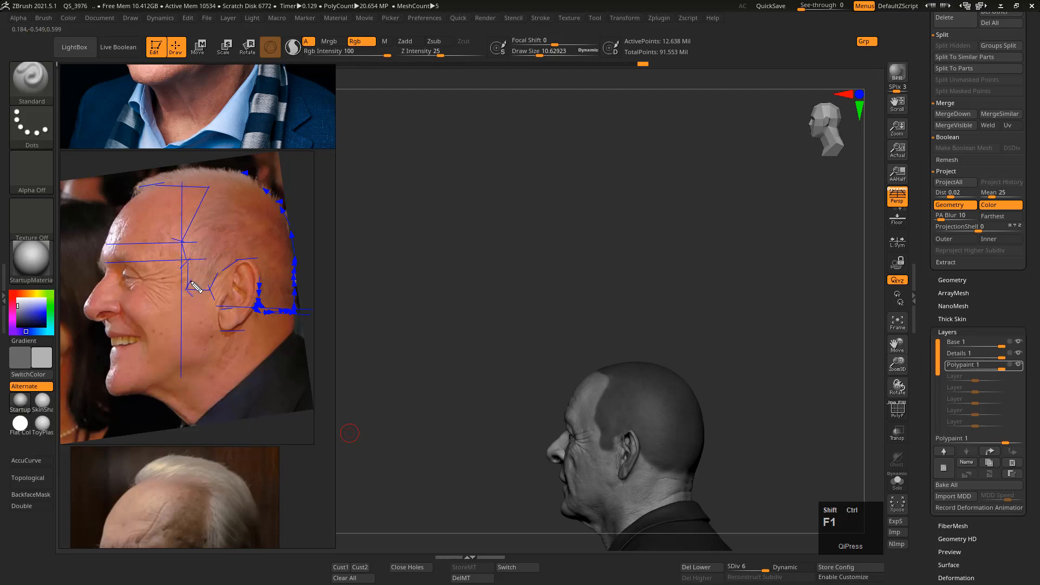
drag(195, 287, 191, 393)
drag(142, 184, 141, 382)
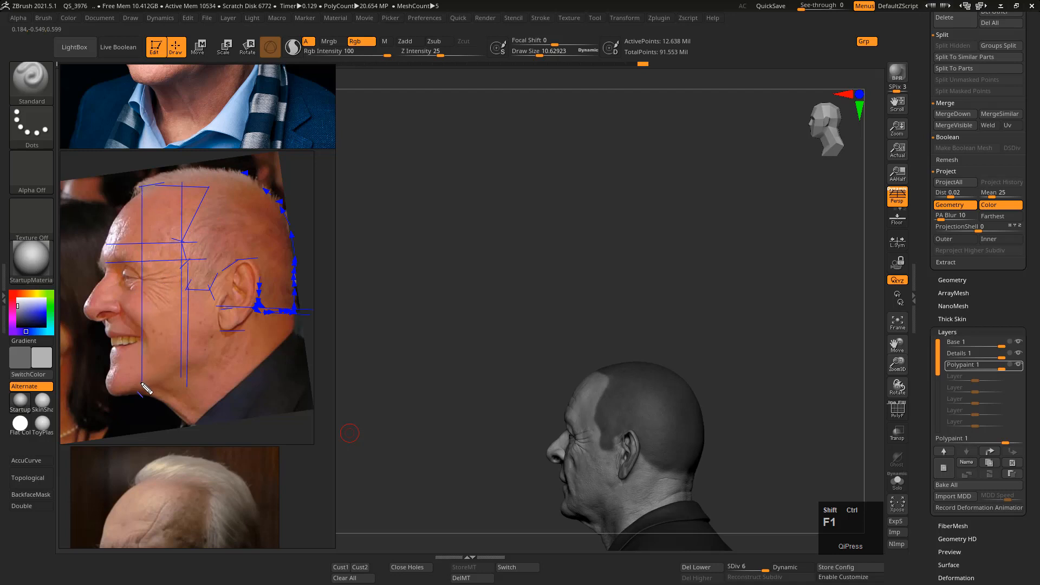
drag(144, 277, 182, 278)
drag(117, 209, 105, 265)
key(ctrl+shift+F1)
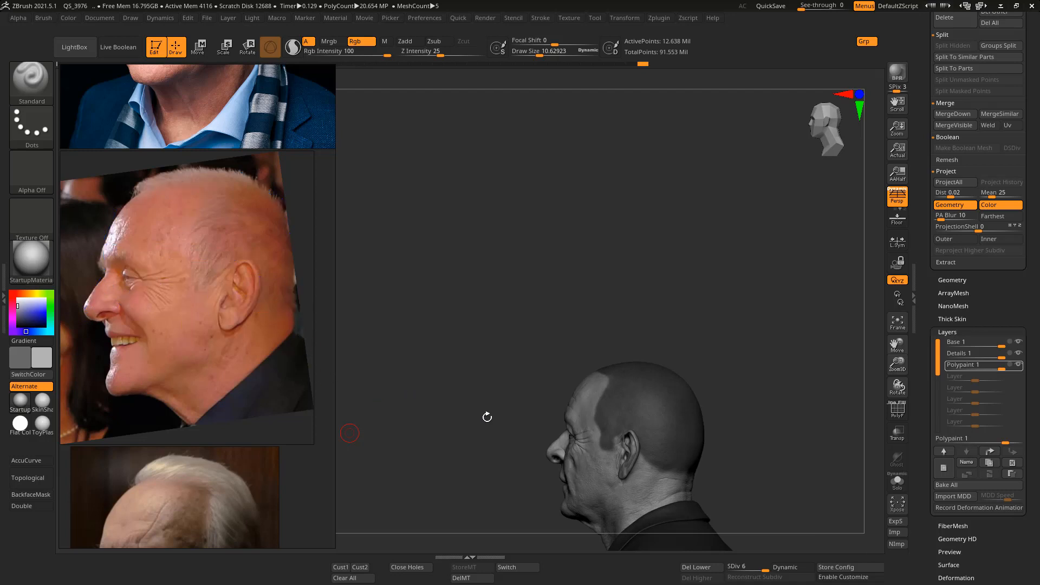
Reshape the mask's temple and sideburn edge in the bust's profile view with a draw size of about 6.05.
mouse_move(591, 430)
right_down()
mouse_move(574, 373)
mouse_move(591, 381)
mouse_move(595, 399)
mouse_move(554, 383)
right_up()
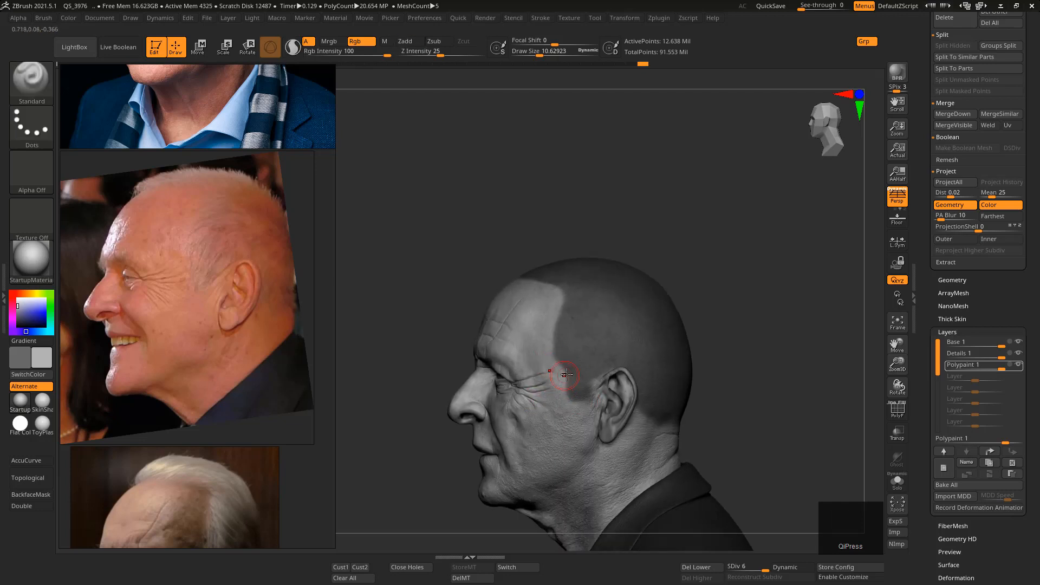
key(s)
click(561, 370)
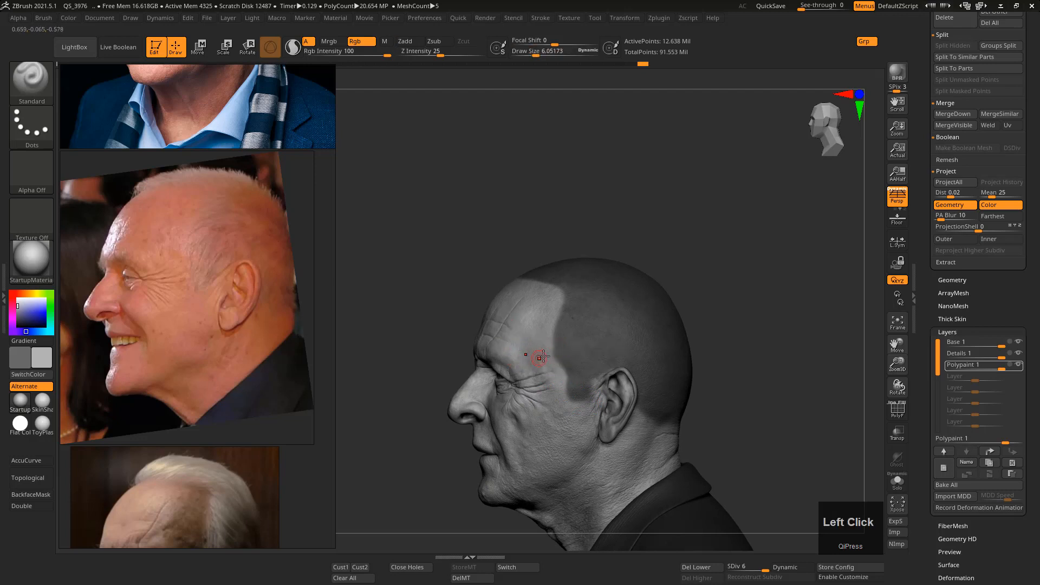
key(ctrl+alt)
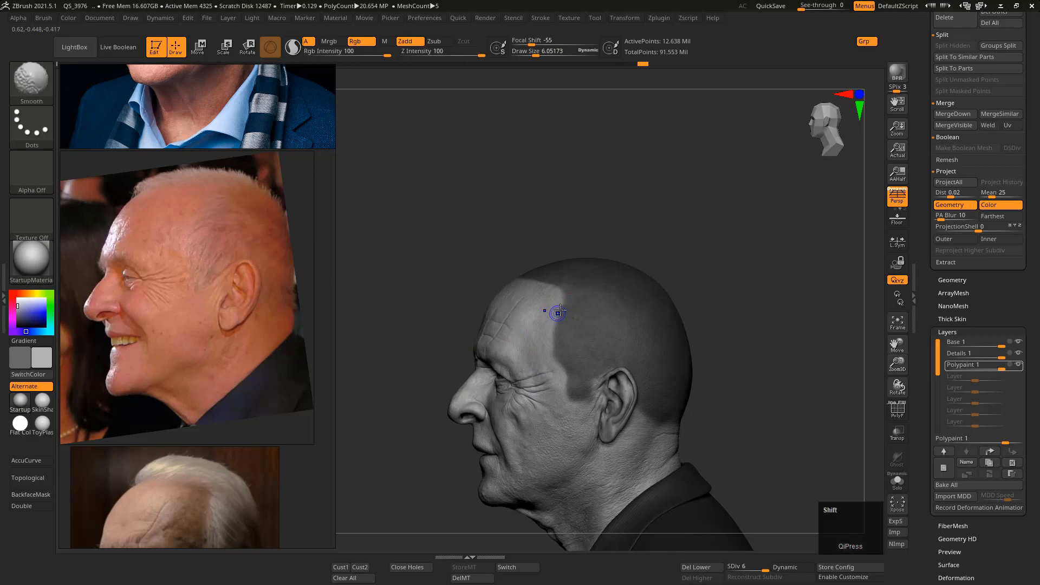
shift+right_drag(553, 309, 581, 326)
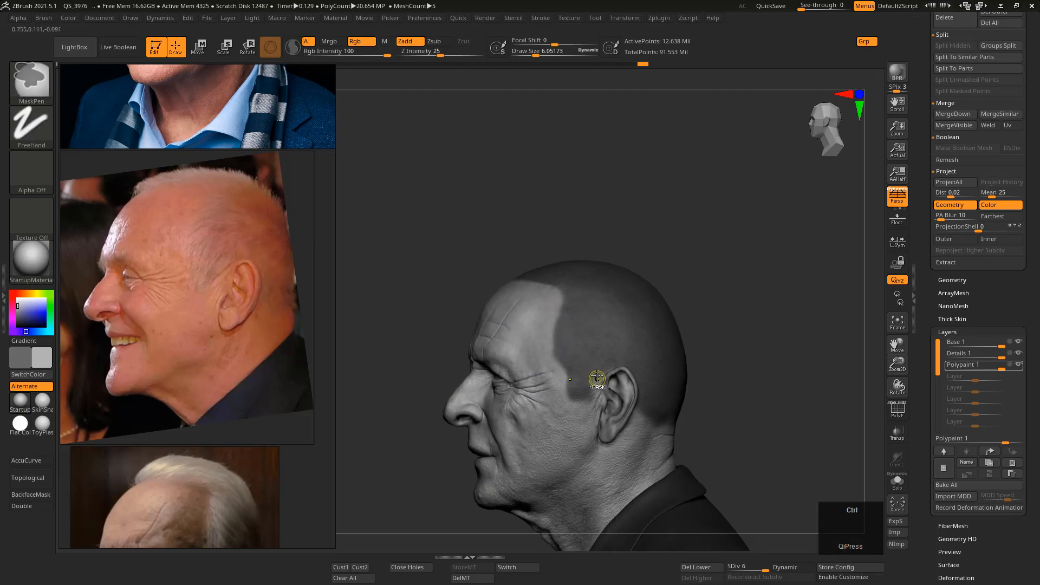
mouse_move(592, 386)
ctrl+mouse_down()
mouse_move(563, 398)
mouse_move(598, 403)
ctrl+mouse_up()
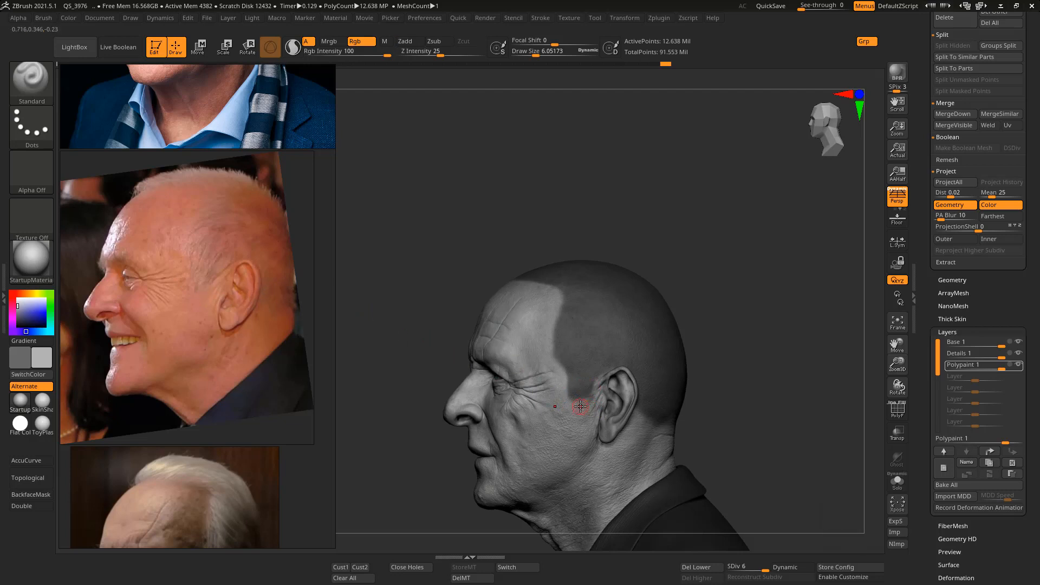
ctrl+drag(574, 400, 648, 421)
Extend the mask at the nape behind the ear with a draw size of about 14.3, and raise the draw size to about 23.3.
key(s)
key(s)
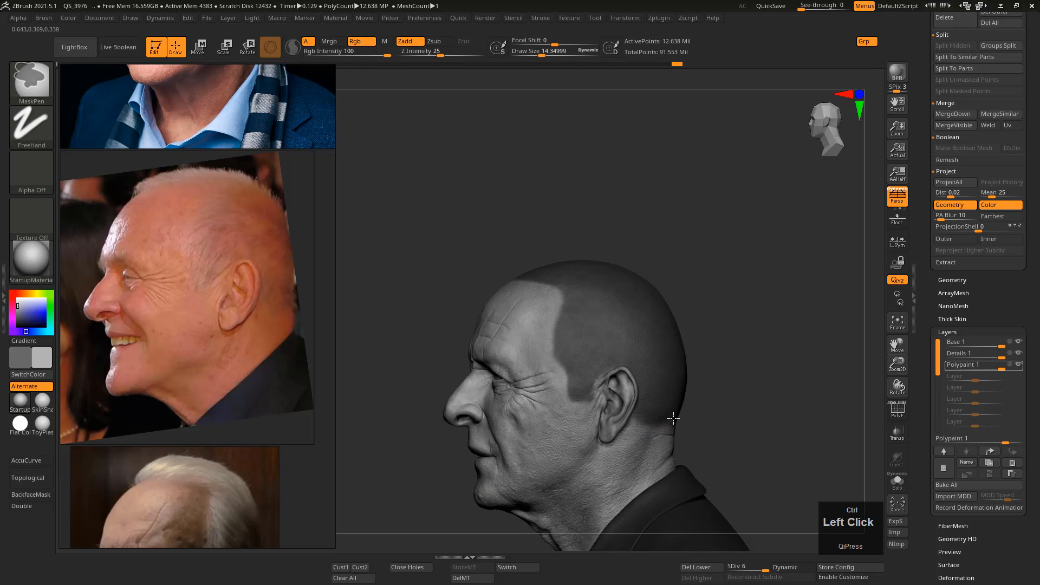
key(s)
drag(676, 421, 679, 421)
key(s)
key(s)
click(603, 314)
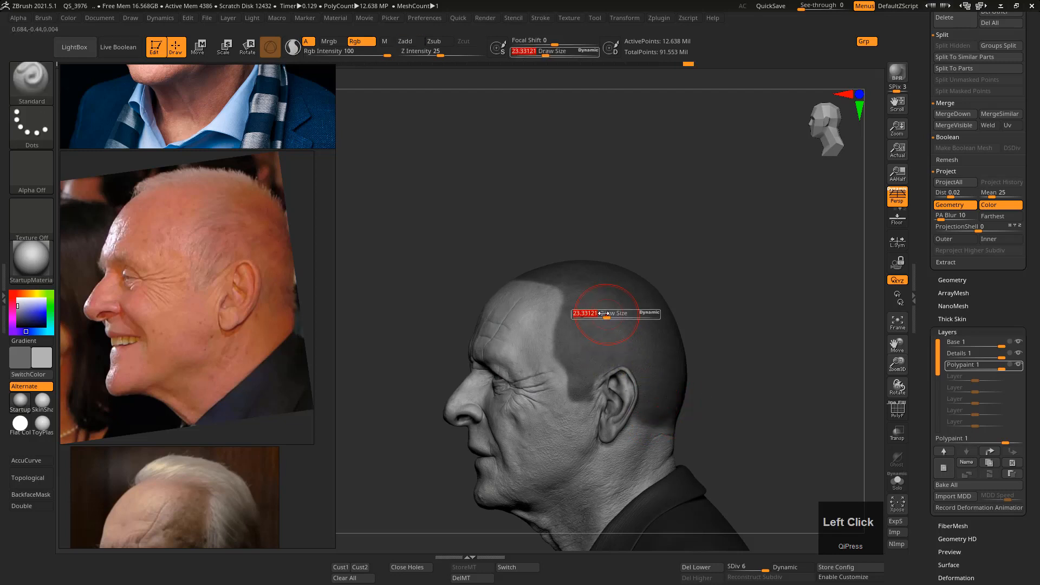
Trim the mask at the upper temple corner of the hairline, reducing the draw size to about 9.09.
key(s)
drag(572, 324, 567, 324)
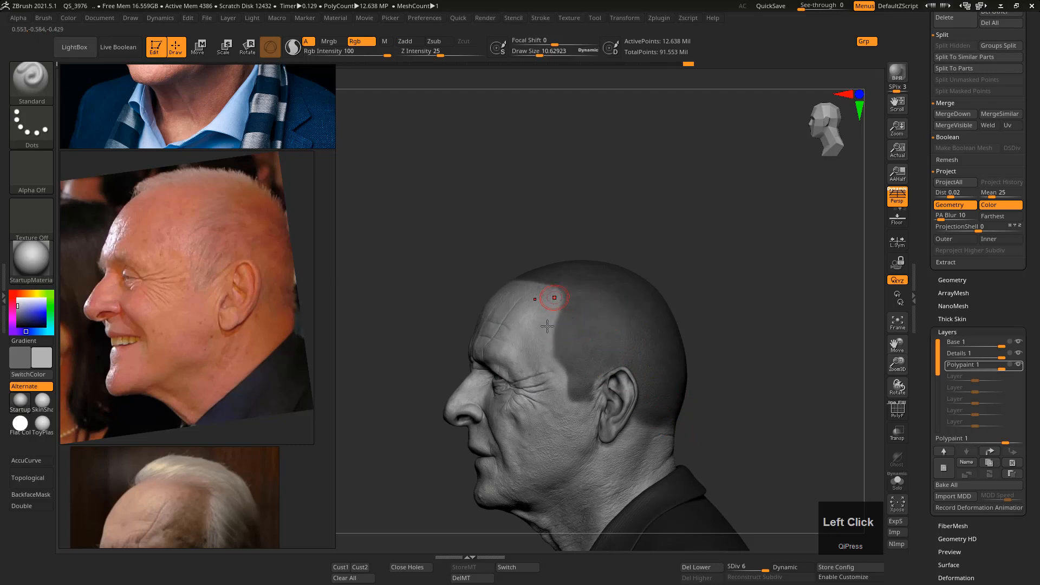
key(s)
ctrl+alt+click(558, 293)
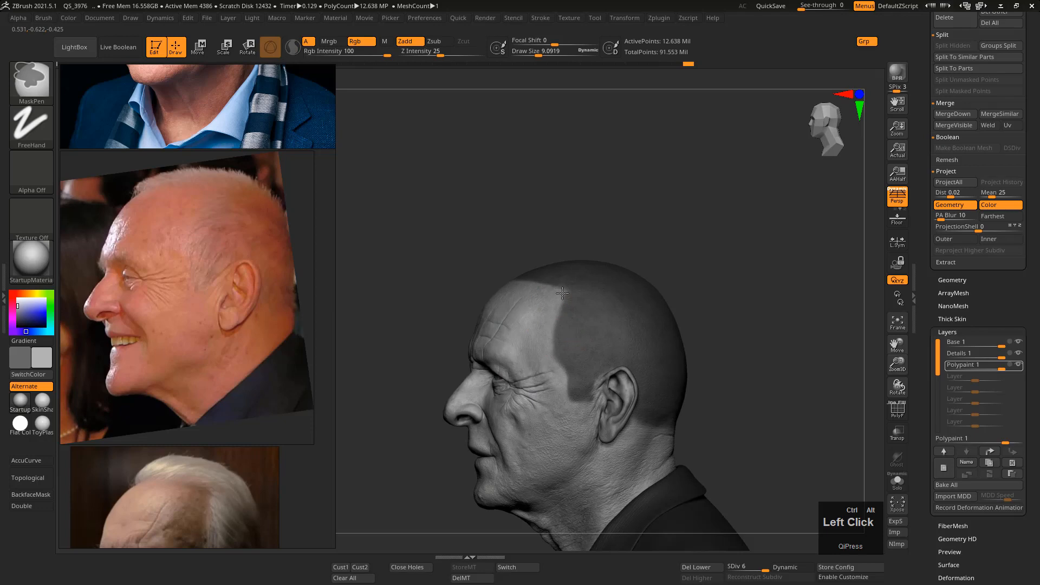
Try to add a mask stroke at the sideburn in front of the ear, and undo it.
mouse_move(542, 347)
right_down()
mouse_move(607, 357)
mouse_move(683, 343)
mouse_move(650, 386)
mouse_move(722, 364)
mouse_move(689, 380)
right_up()
ctrl+drag(683, 377, 681, 383)
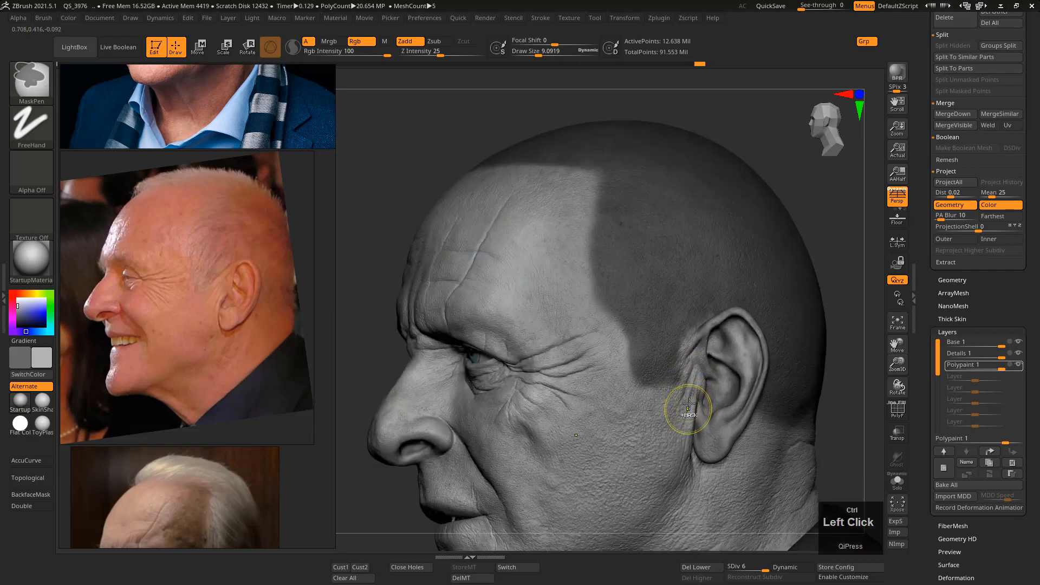
key(ctrl+z)
ctrl+right_drag(594, 370, 598, 314)
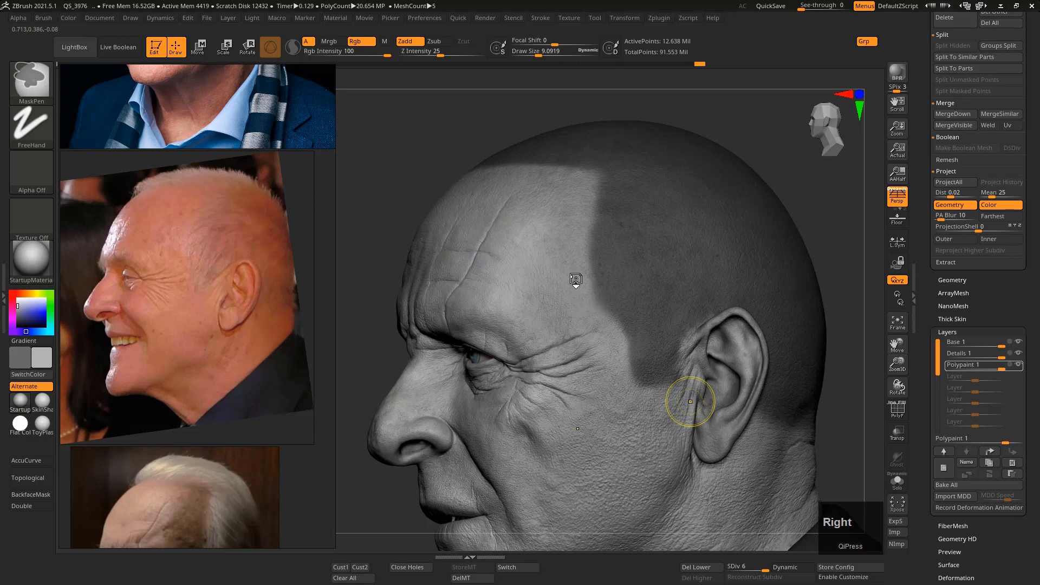
Compare the bust's masked hairline with the wider set of reference photos, and collapse the Layers settings.
mouse_move(576, 280)
ctrl+right_down()
mouse_move(606, 325)
mouse_move(585, 262)
mouse_move(598, 297)
mouse_move(670, 313)
mouse_move(644, 331)
ctrl+right_up()
alt+right_drag(270, 356, 217, 314)
alt+middle_drag(266, 373, 280, 323)
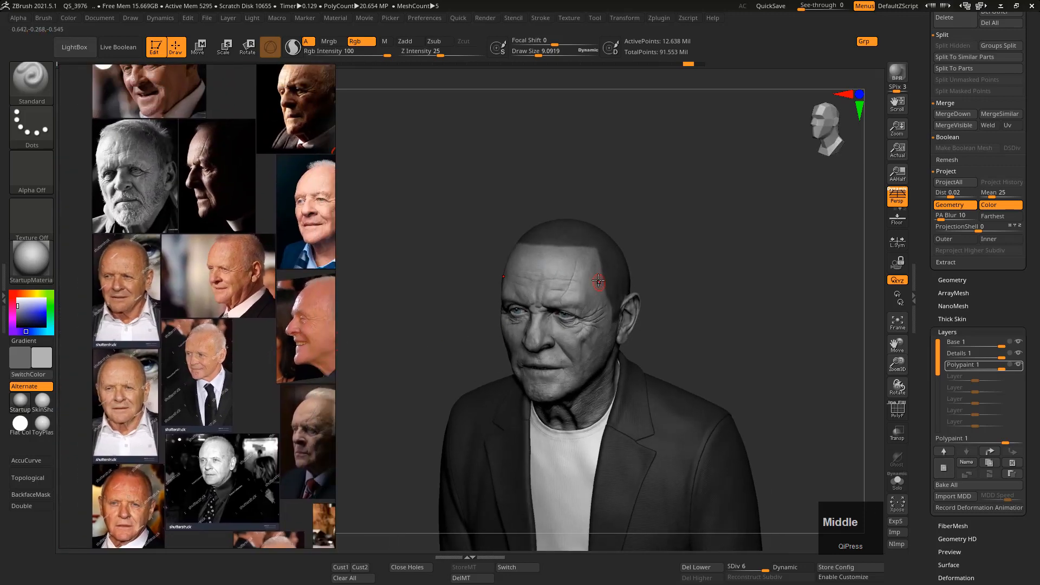
mouse_move(596, 286)
right_down()
mouse_move(609, 284)
mouse_move(625, 305)
mouse_move(601, 281)
right_up()
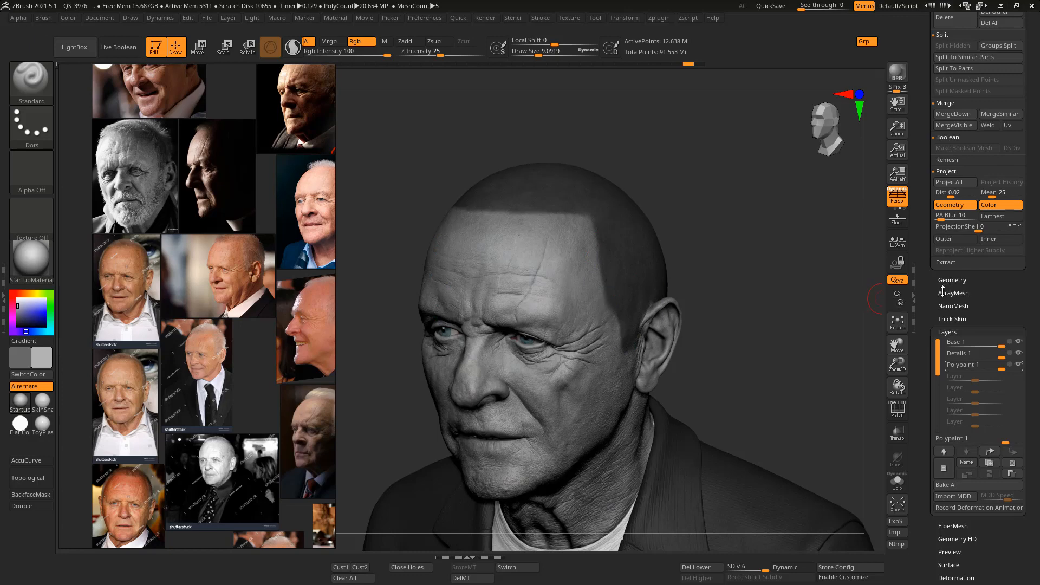
drag(935, 304, 940, 350)
click(944, 360)
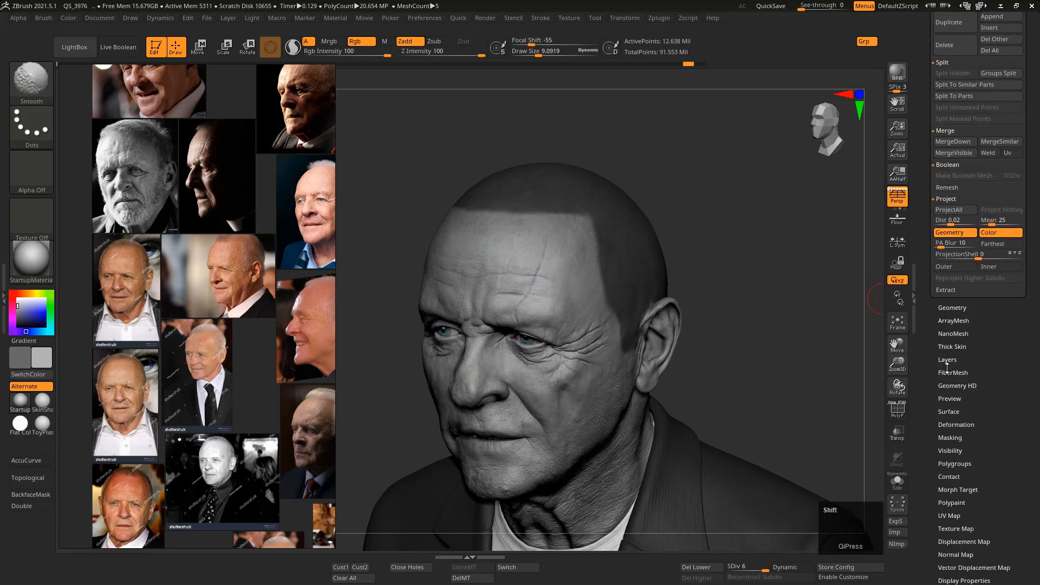
Touch up the mask on the scalp just above the ear with a draw size of about 2.05.
key(shift)
mouse_move(605, 233)
right_down()
mouse_move(604, 260)
mouse_move(637, 256)
mouse_move(601, 230)
mouse_move(660, 301)
right_up()
key(ctrl)
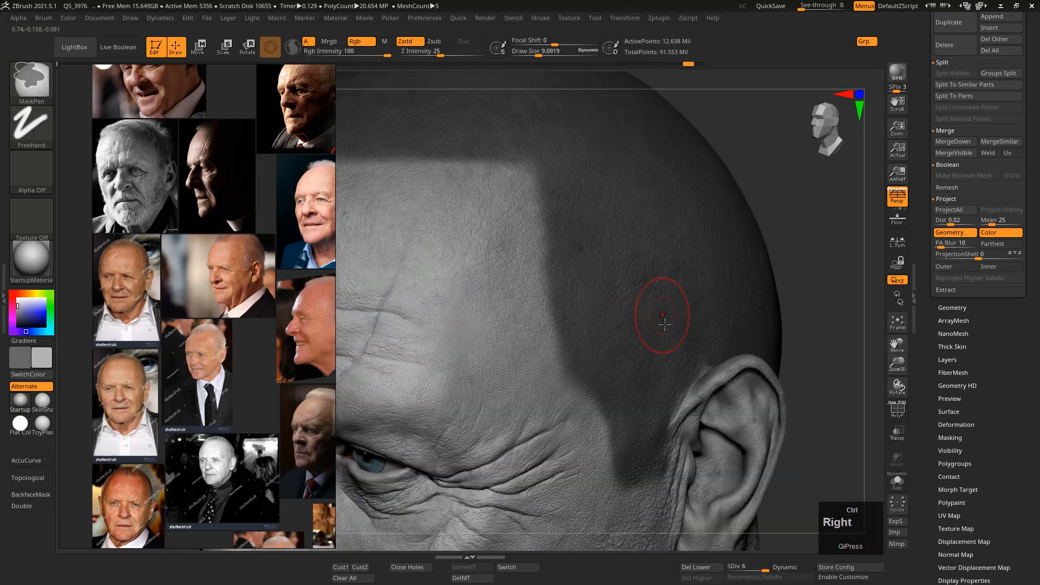
click(672, 326)
key(ctrl)
key(s)
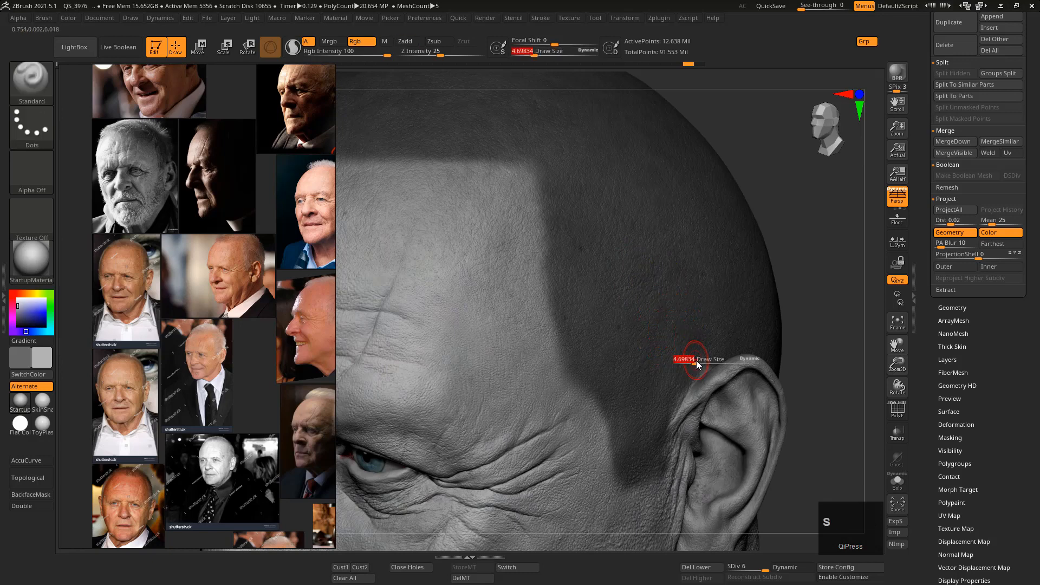
click(695, 362)
key(ctrl)
key(s)
click(692, 365)
key(ctrl)
ctrl+click(697, 369)
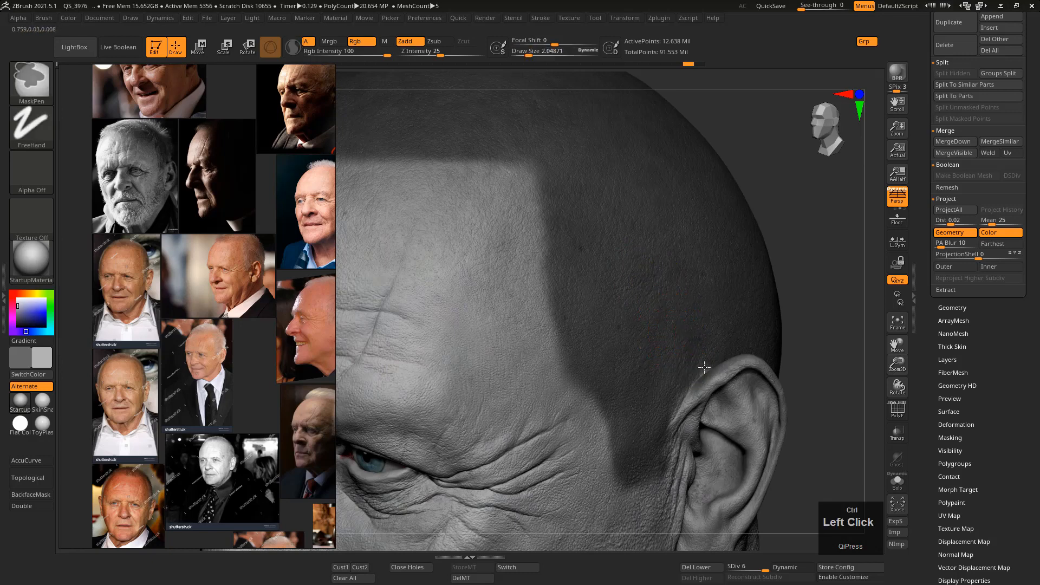
Open the FiberMesh settings and preview fibers on the masked scalp.
mouse_move(645, 332)
right_down()
mouse_move(626, 354)
mouse_move(664, 355)
mouse_move(641, 294)
mouse_move(648, 332)
mouse_move(661, 343)
mouse_move(676, 330)
right_up()
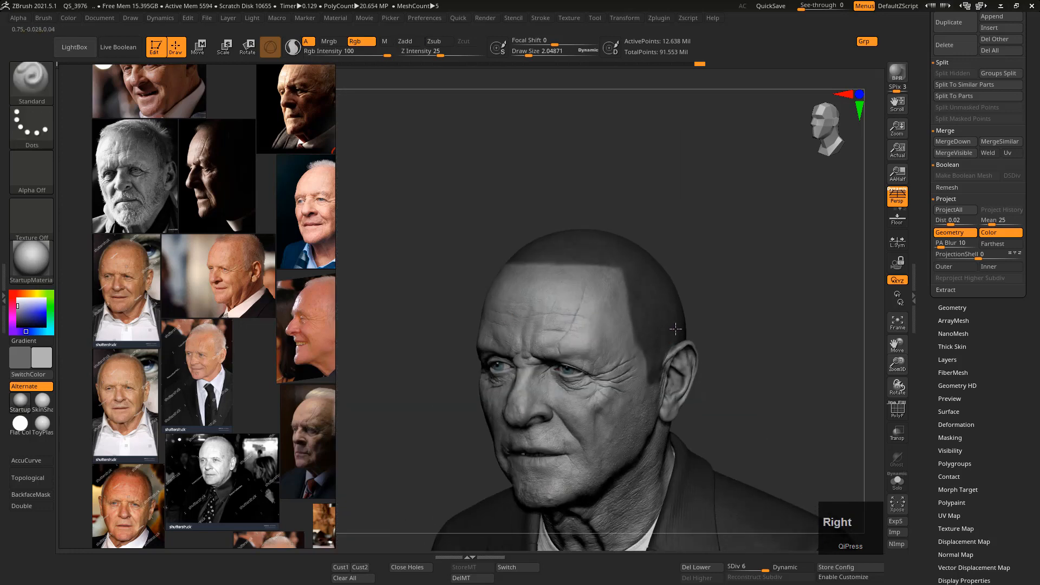
drag(942, 346, 945, 313)
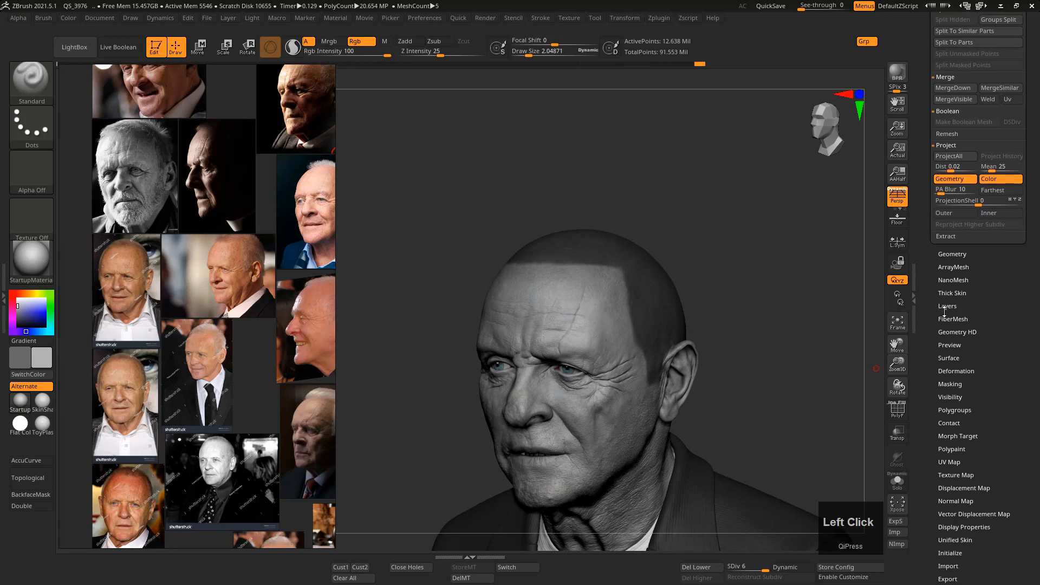
click(950, 319)
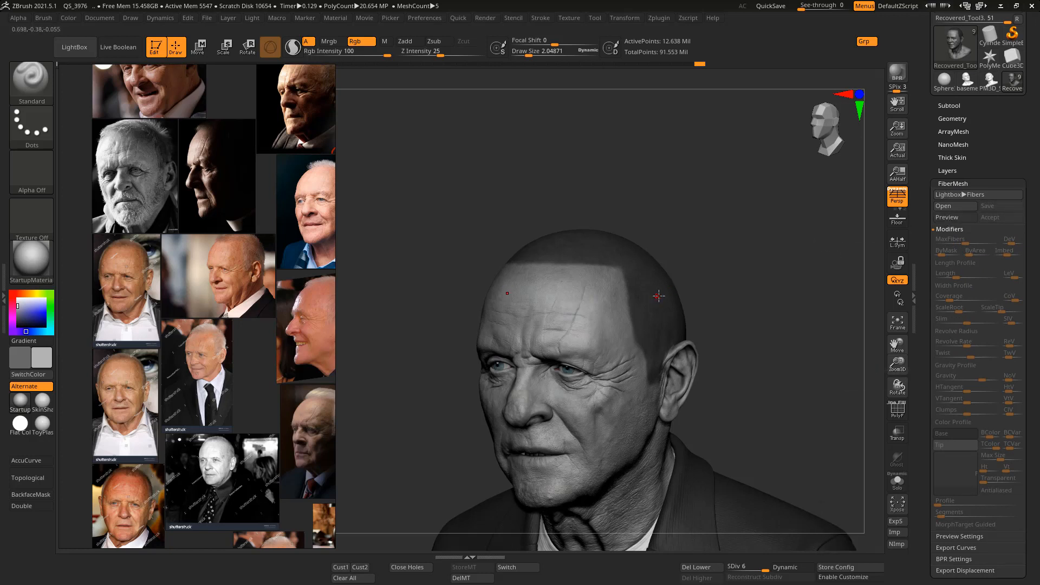
click(942, 223)
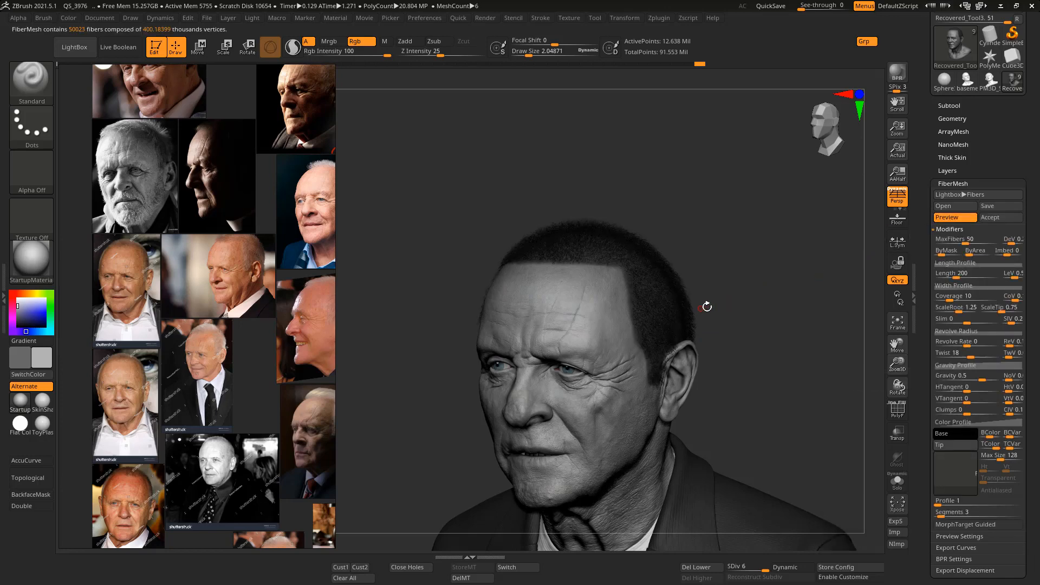
Turn off the ViewMask display on the head under the previewed fibers.
key(shift)
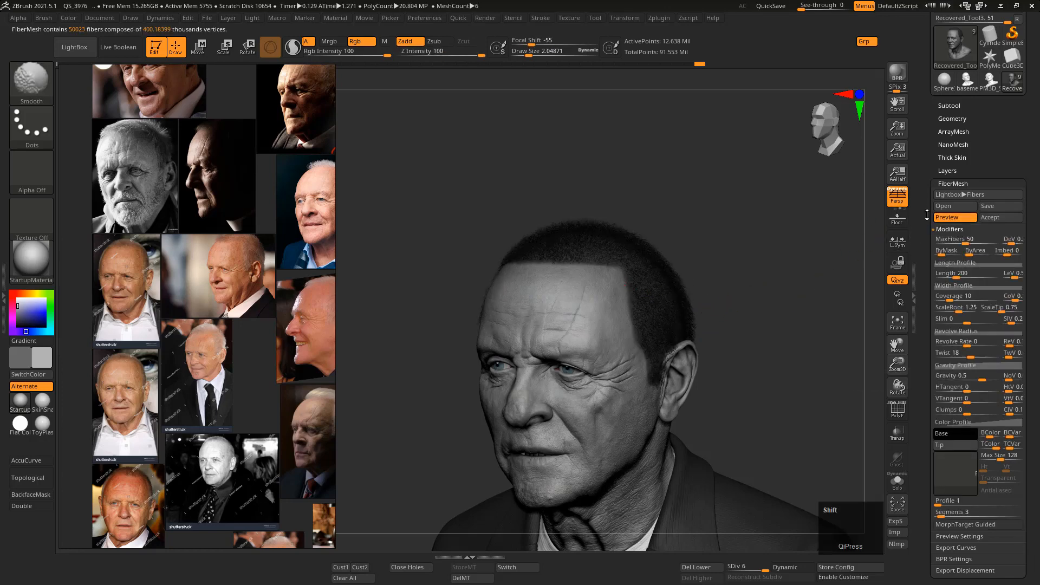
shift+drag(927, 215, 932, 340)
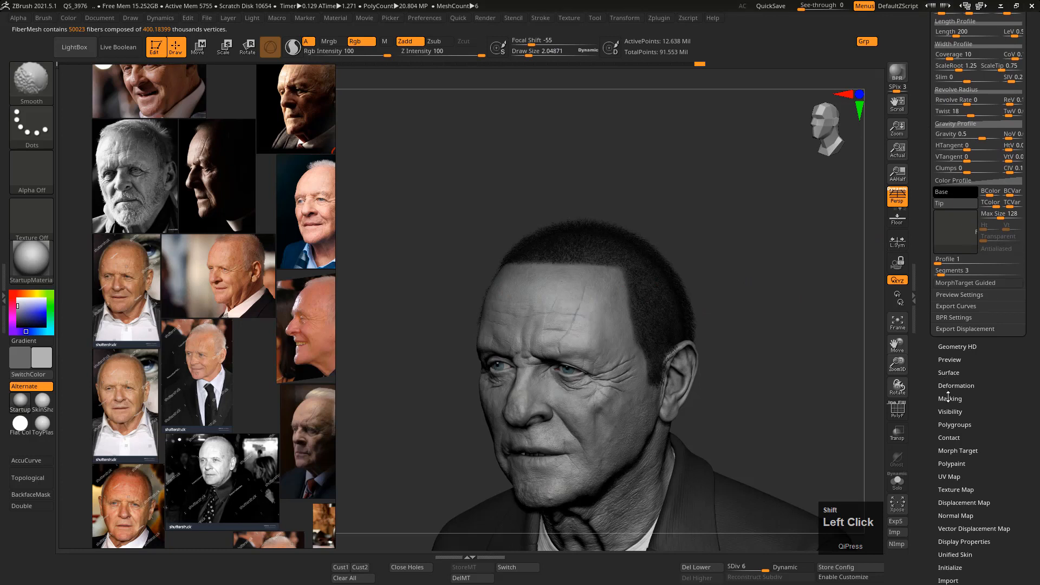
click(949, 398)
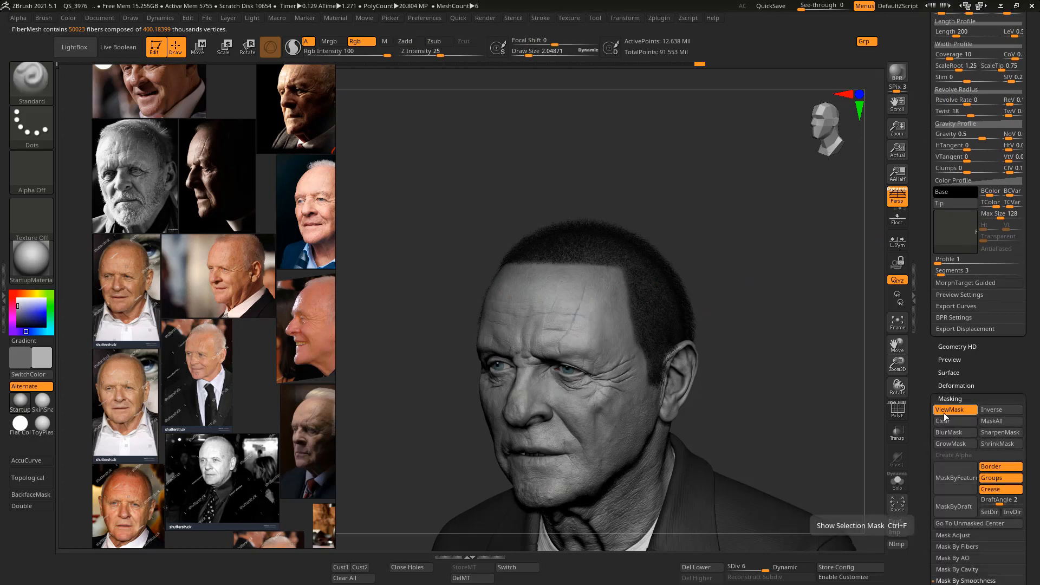
click(945, 413)
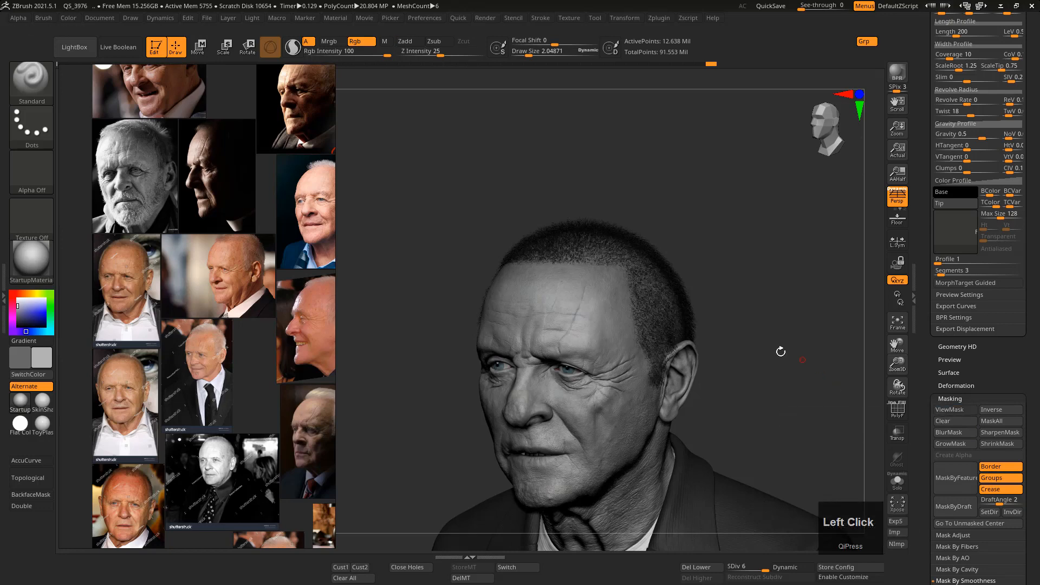
right_drag(750, 345, 748, 309)
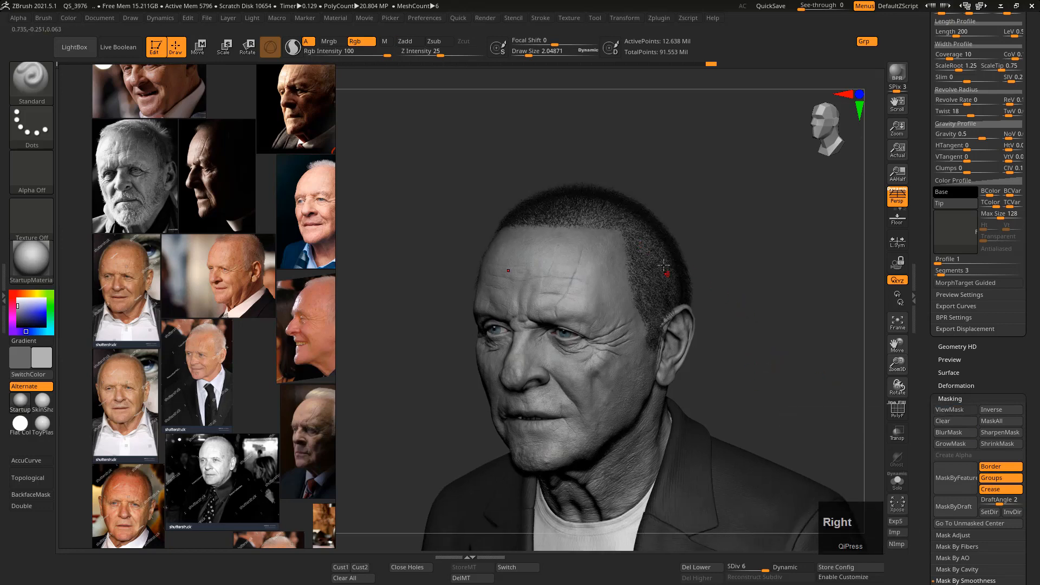
Set the fibers' base color to a light grey.
click(952, 194)
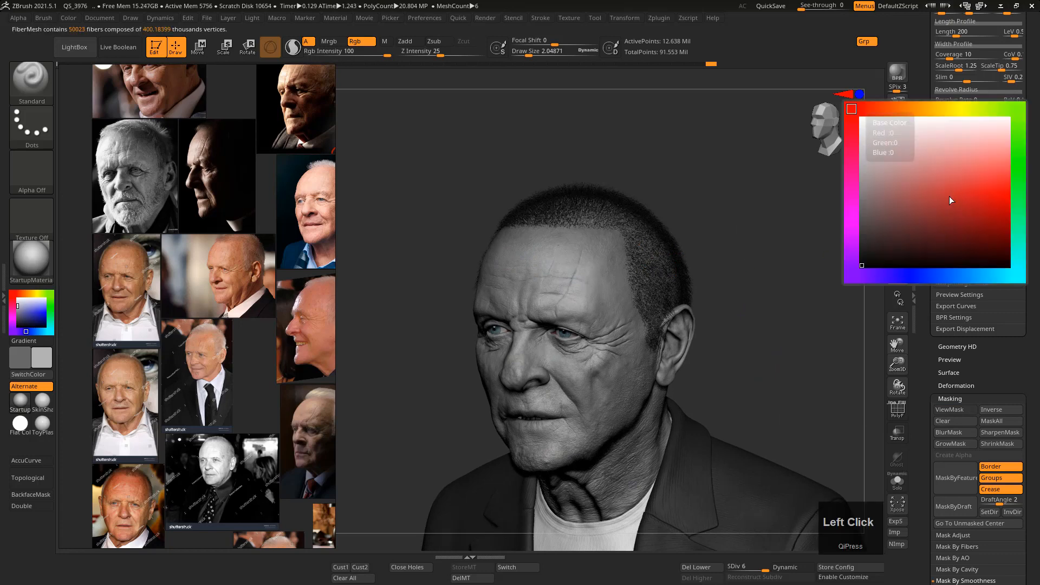
click(864, 173)
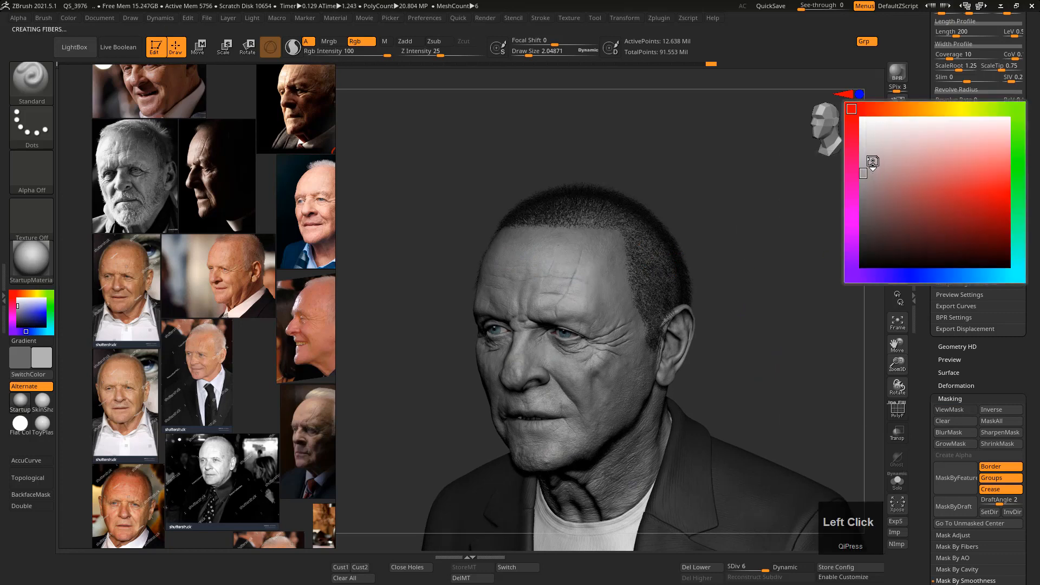
click(866, 152)
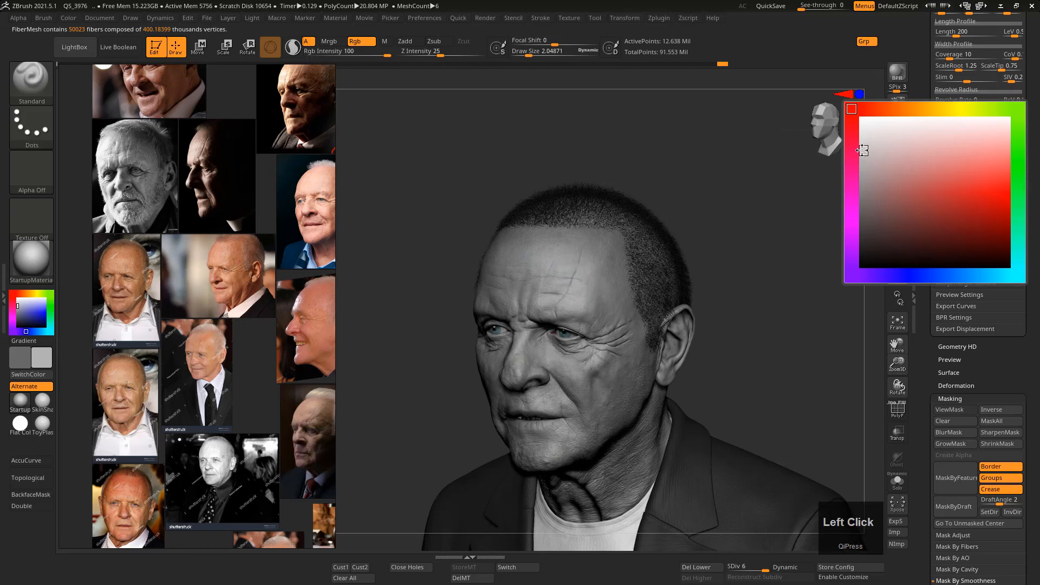
click(800, 227)
Set the fibers' tip color to a near-white grey.
click(942, 205)
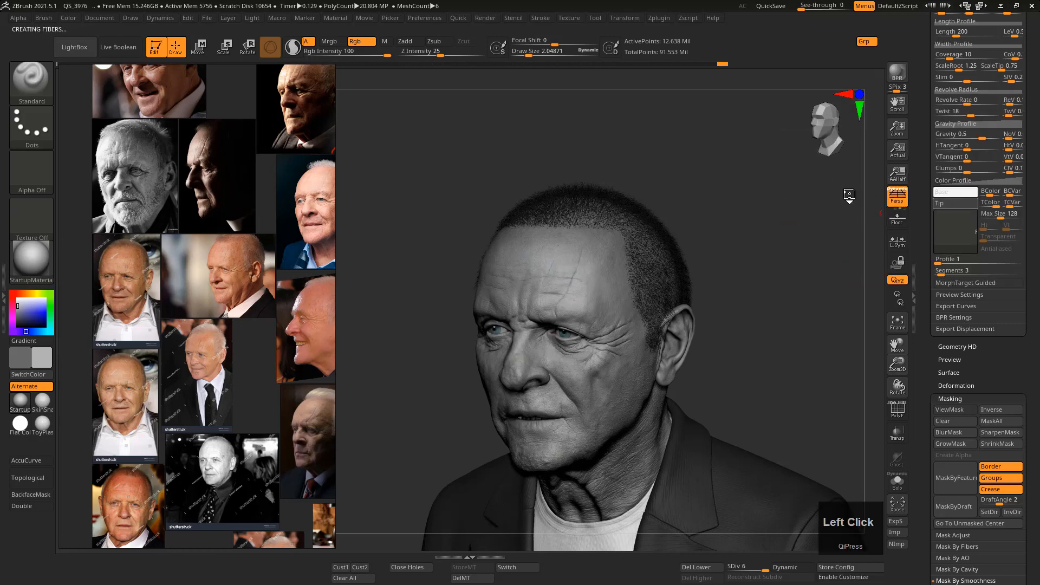
click(941, 204)
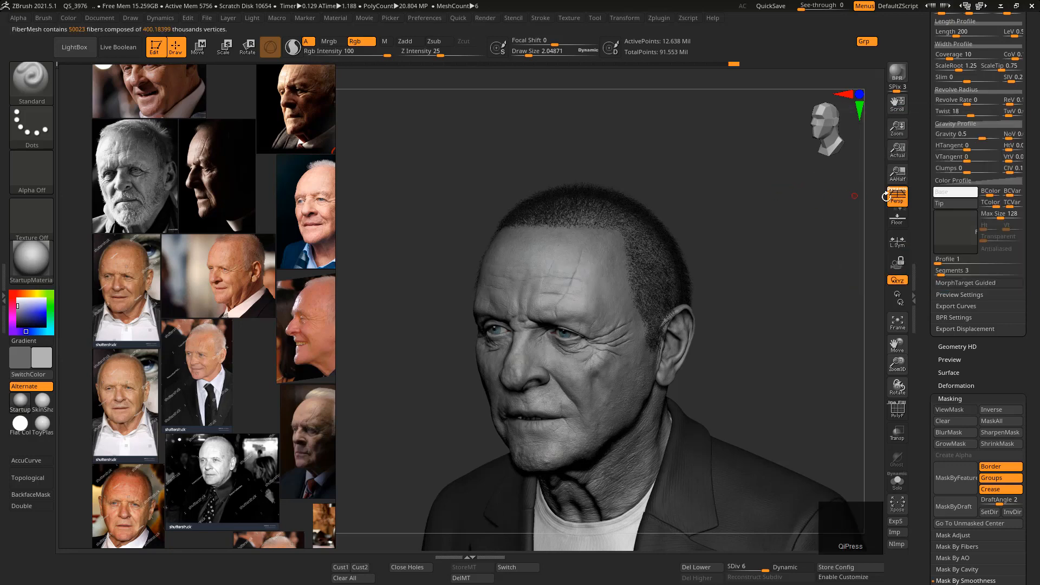
click(941, 206)
click(940, 207)
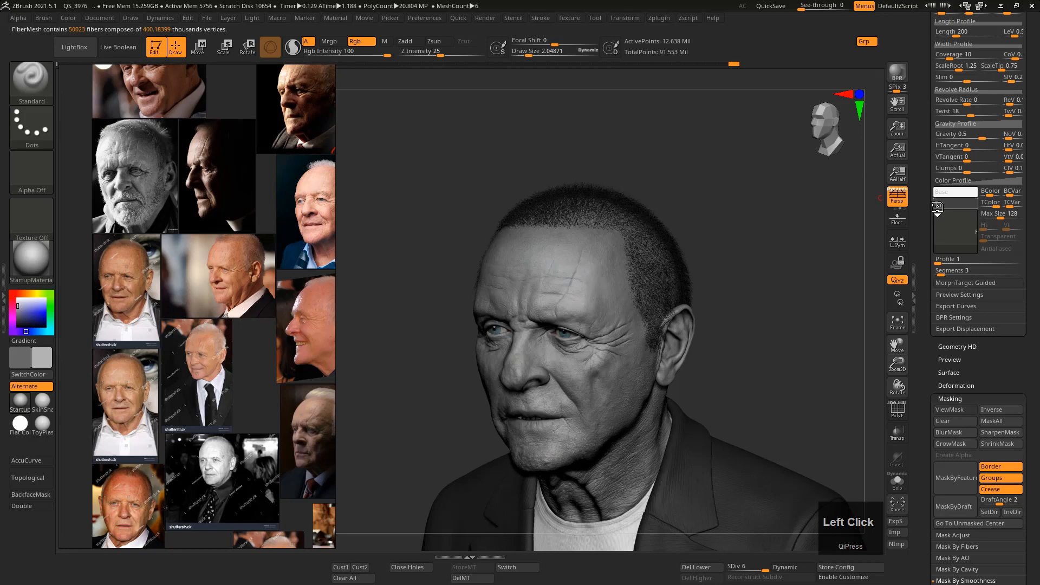
drag(871, 147, 864, 136)
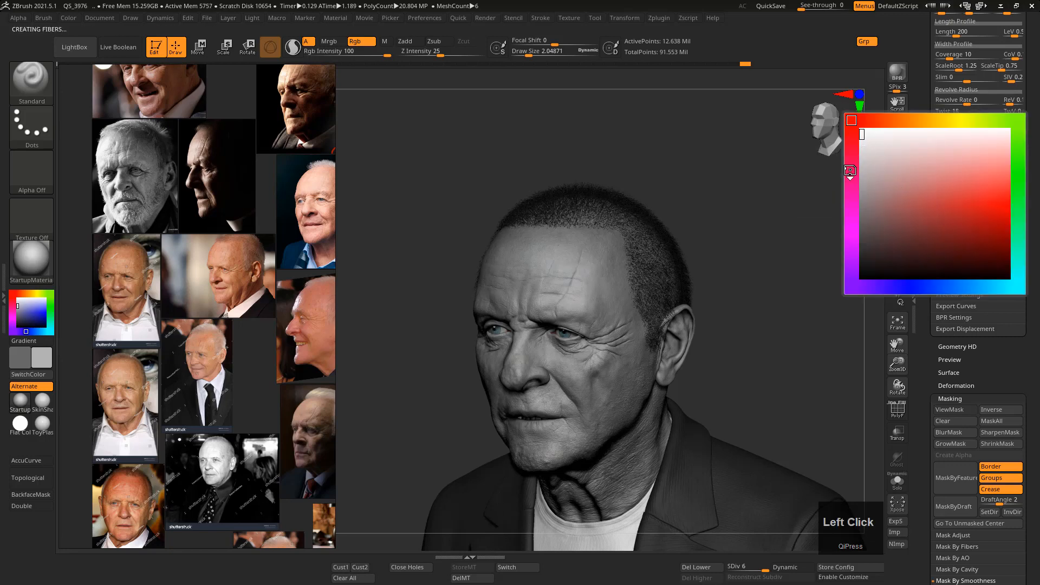
Examine the recolored fibers along the front hairline, temple and sideburn in close-up against the reference photos.
right_drag(732, 277, 734, 273)
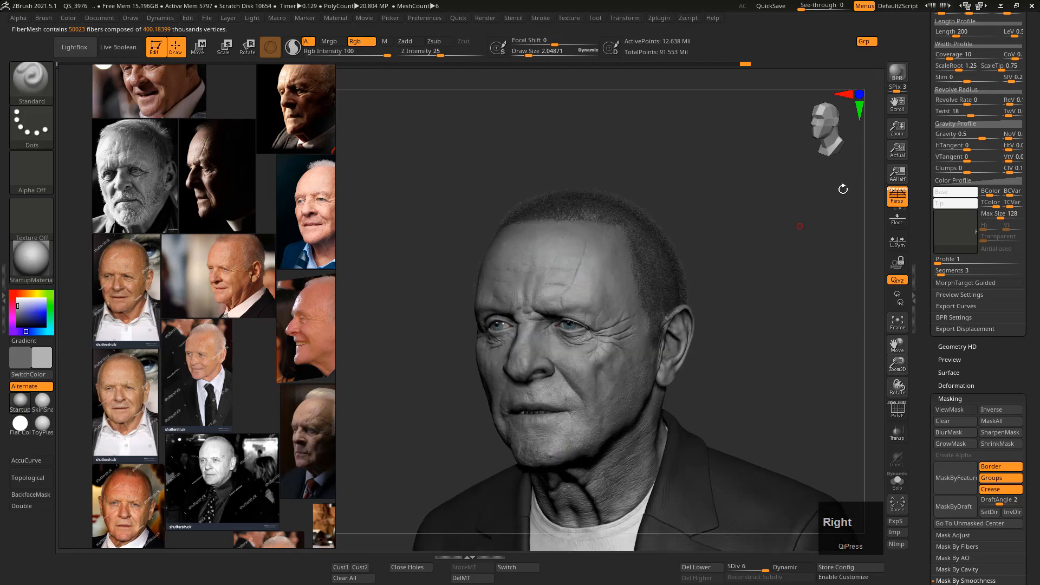
drag(921, 162, 909, 260)
click(947, 219)
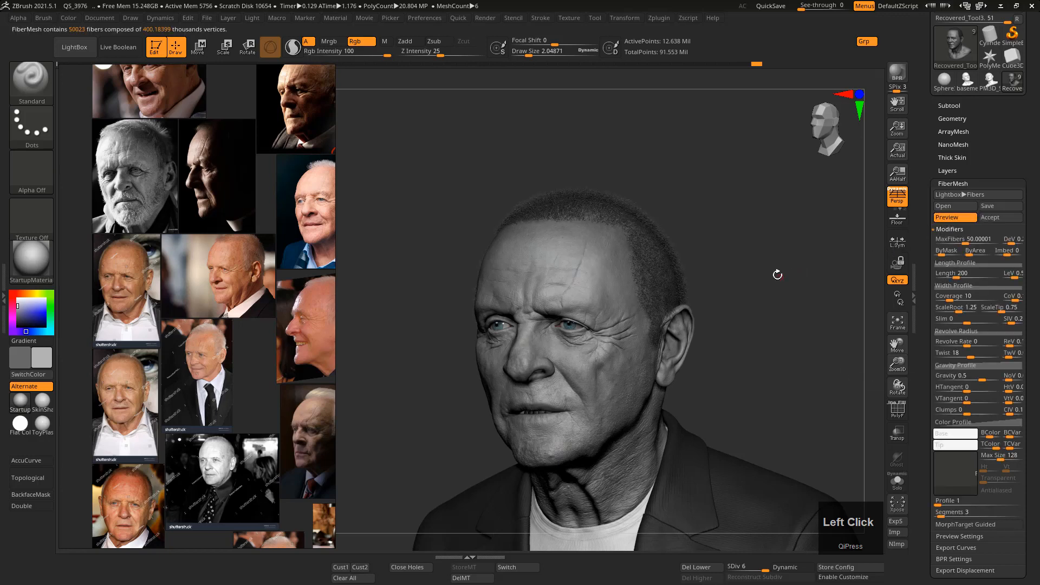
mouse_move(649, 254)
ctrl+right_down()
mouse_move(659, 281)
mouse_move(645, 292)
mouse_move(653, 307)
ctrl+right_up()
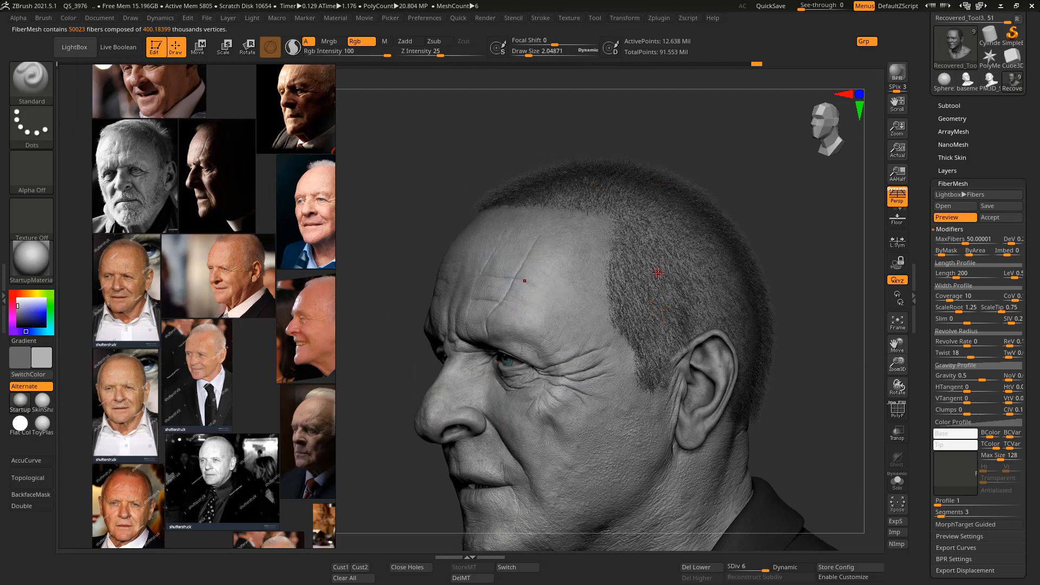
mouse_move(658, 274)
right_down()
mouse_move(642, 288)
mouse_move(677, 271)
right_up()
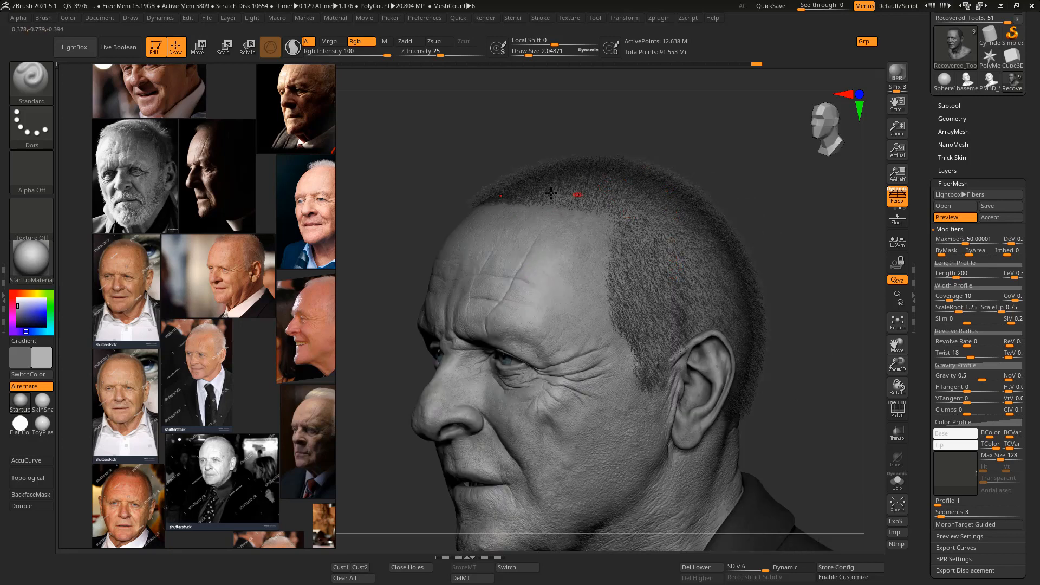
key(ctrl)
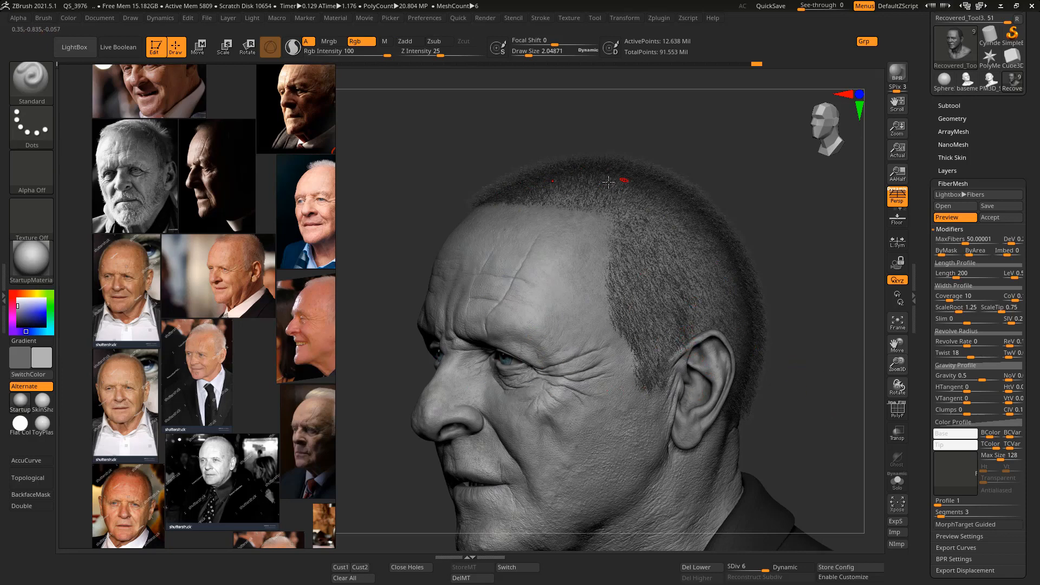
ctrl+right_drag(652, 266, 694, 333)
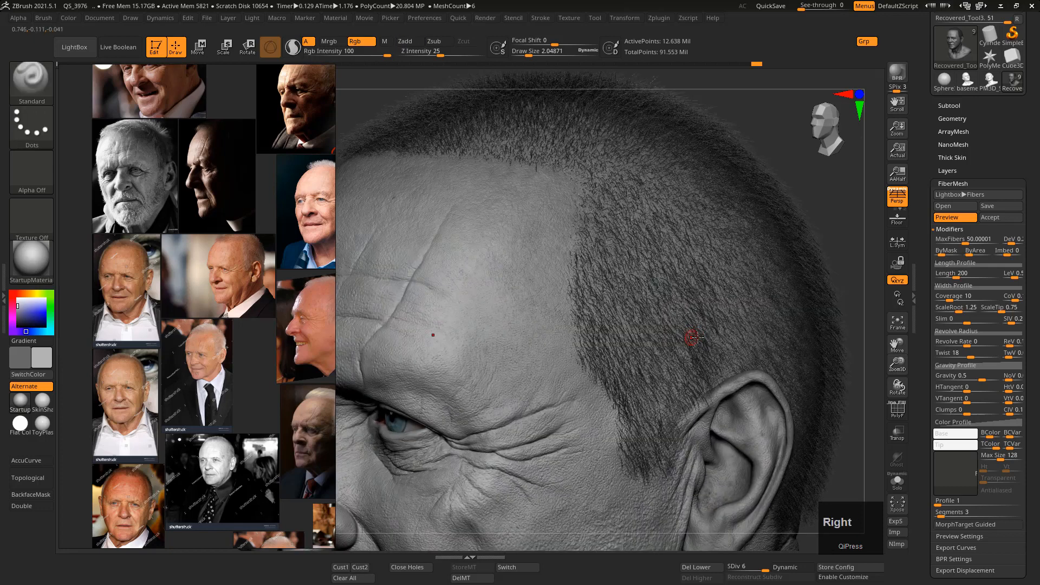
Apply Texture 28 to the fibers and accept auto-resizing it to the Max Size limit.
click(947, 470)
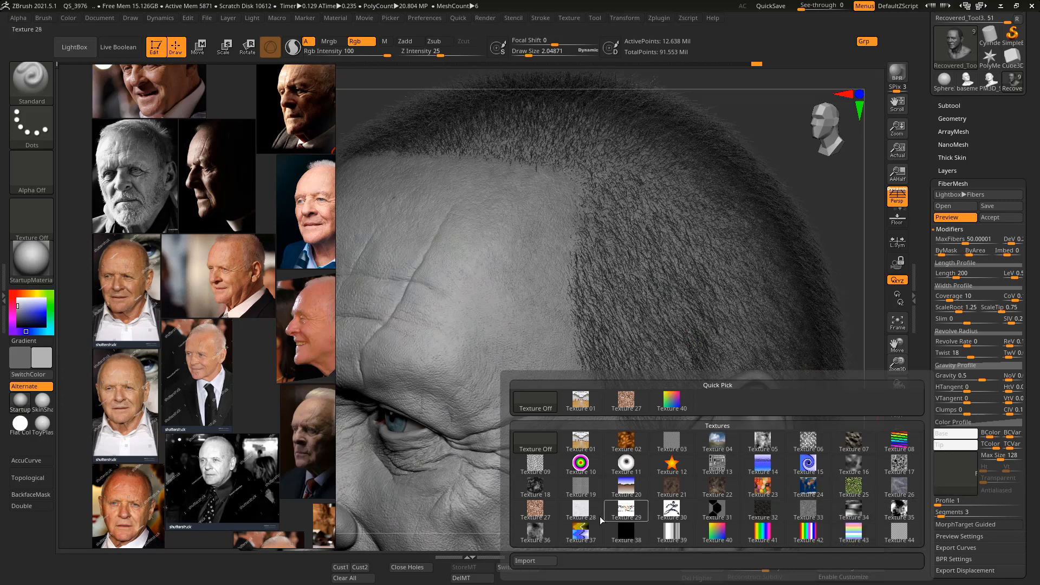
click(586, 510)
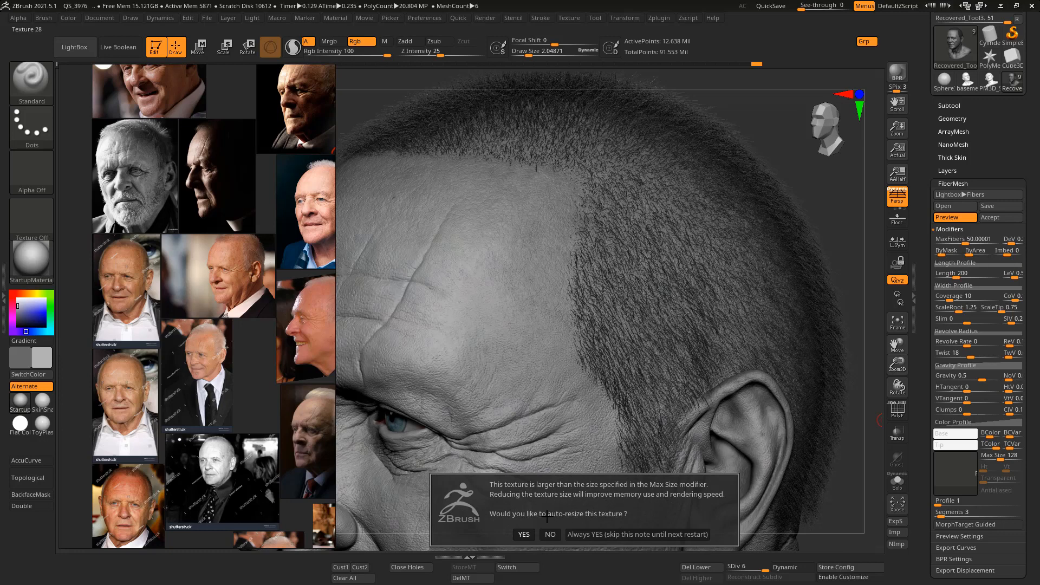
click(524, 534)
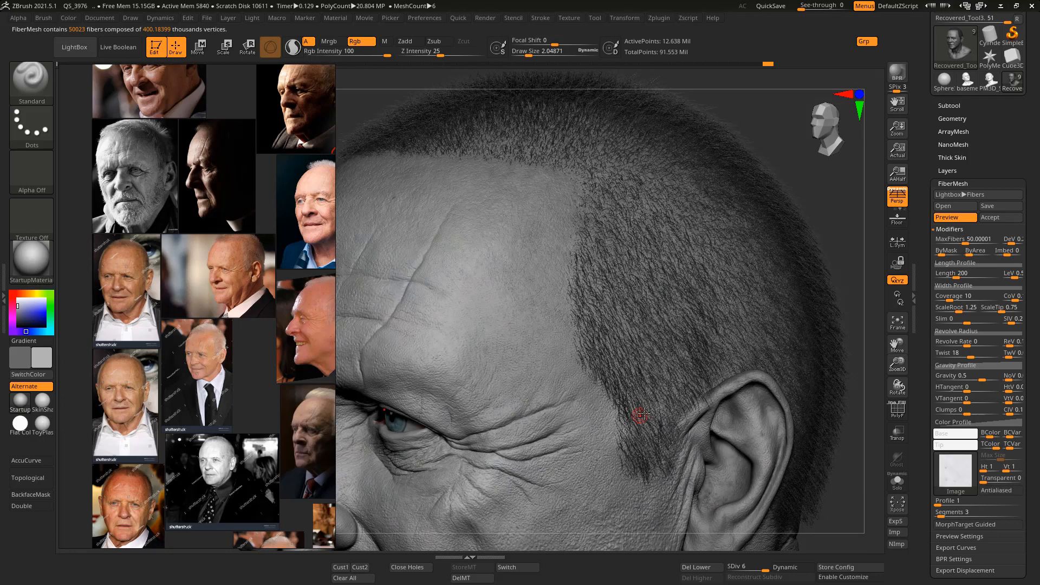
Remove the image texture from the fibers by setting it to Texture Off.
click(958, 473)
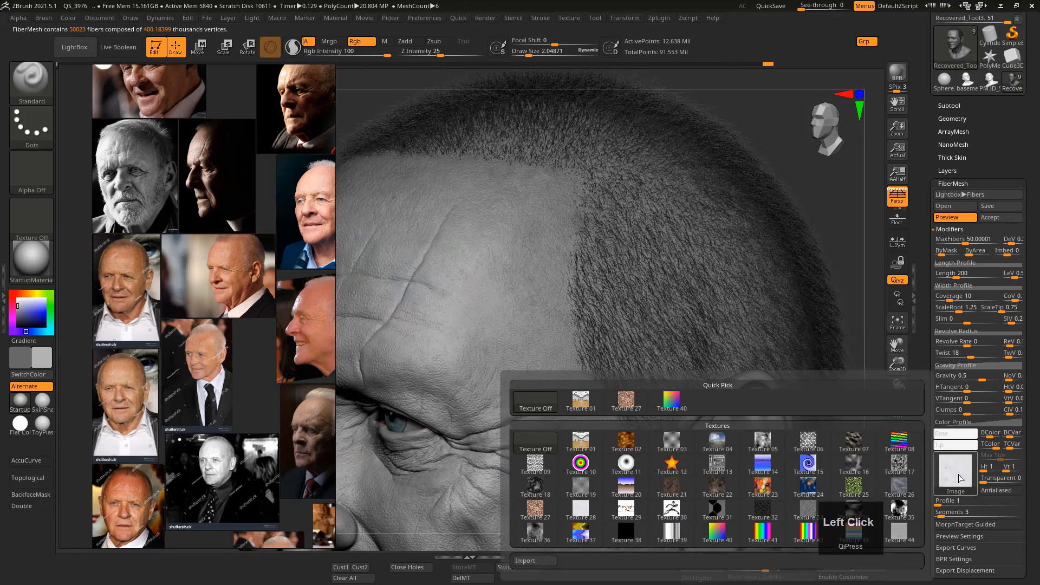
click(535, 447)
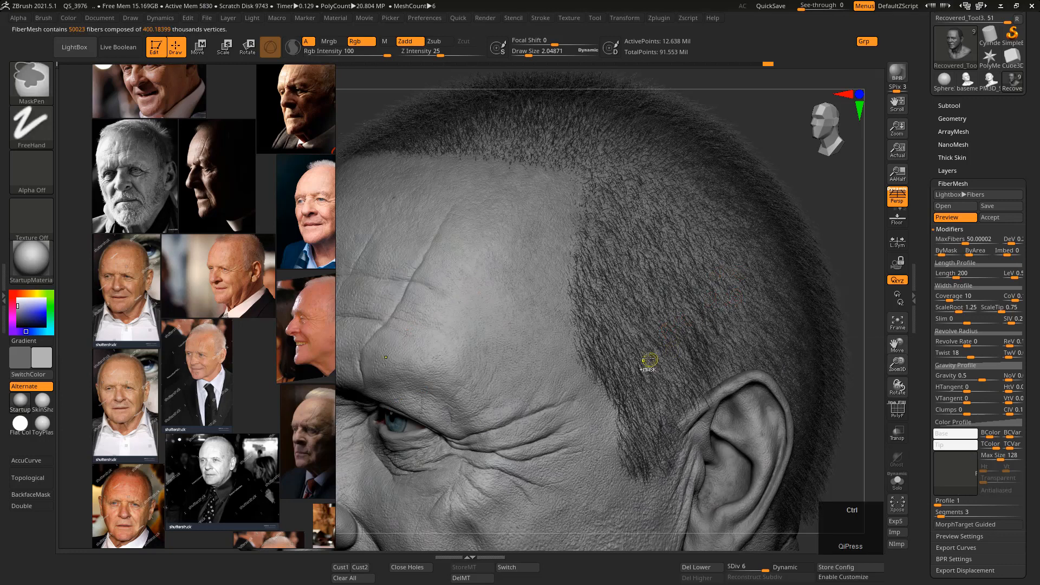
mouse_move(655, 394)
right_down()
mouse_move(680, 350)
mouse_move(635, 320)
mouse_move(624, 249)
mouse_move(650, 263)
right_up()
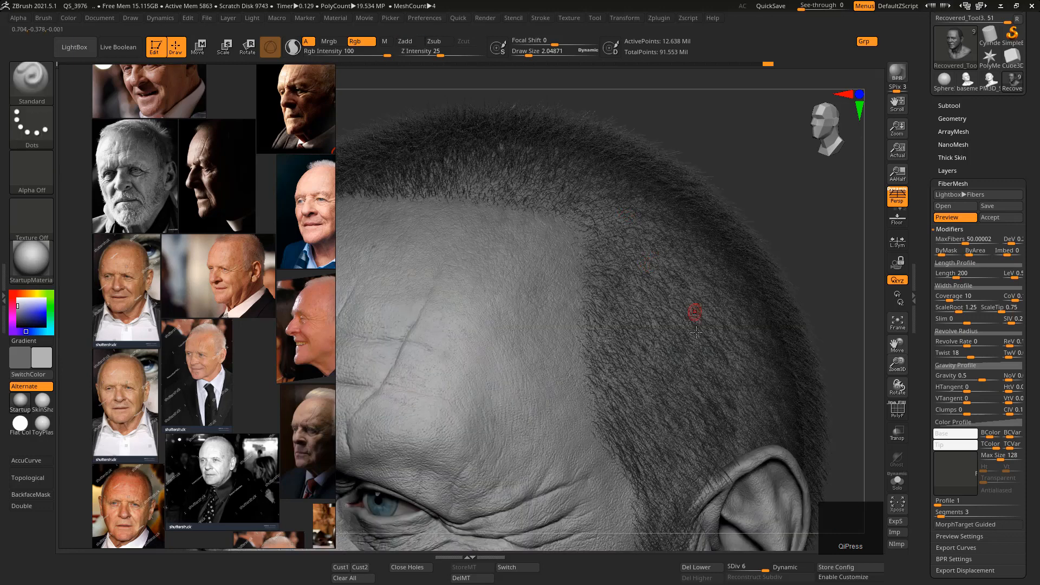
ctrl+right_drag(622, 262, 641, 385)
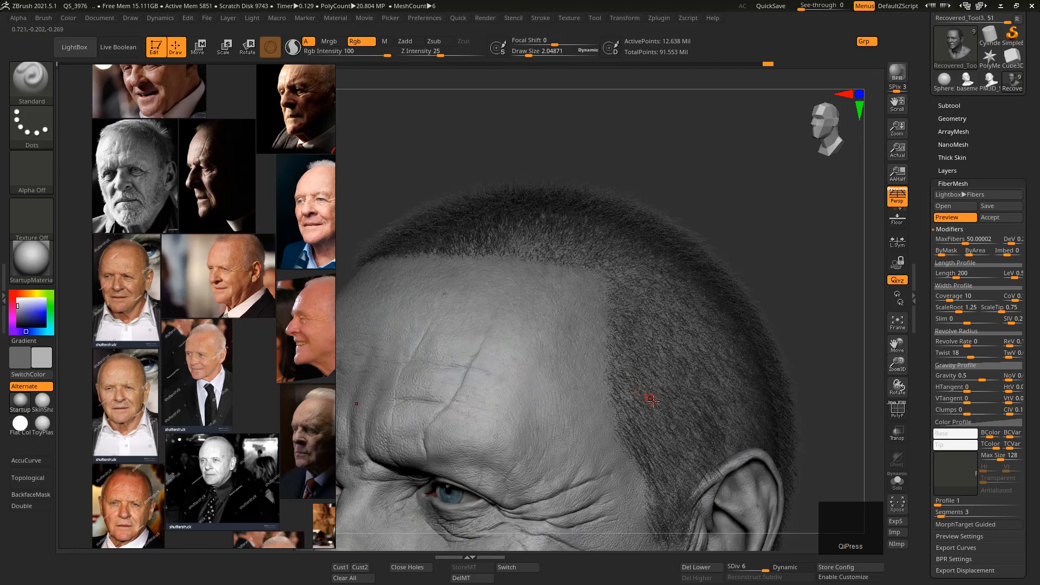
Adjust the fibers' width by setting Coverage to about 26.
drag(923, 387, 923, 375)
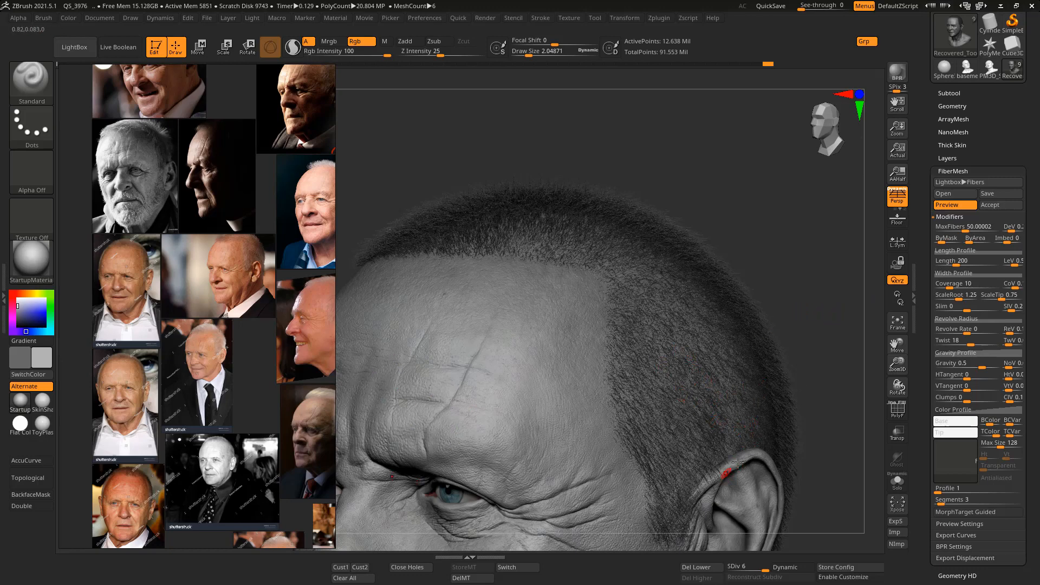
click(947, 286)
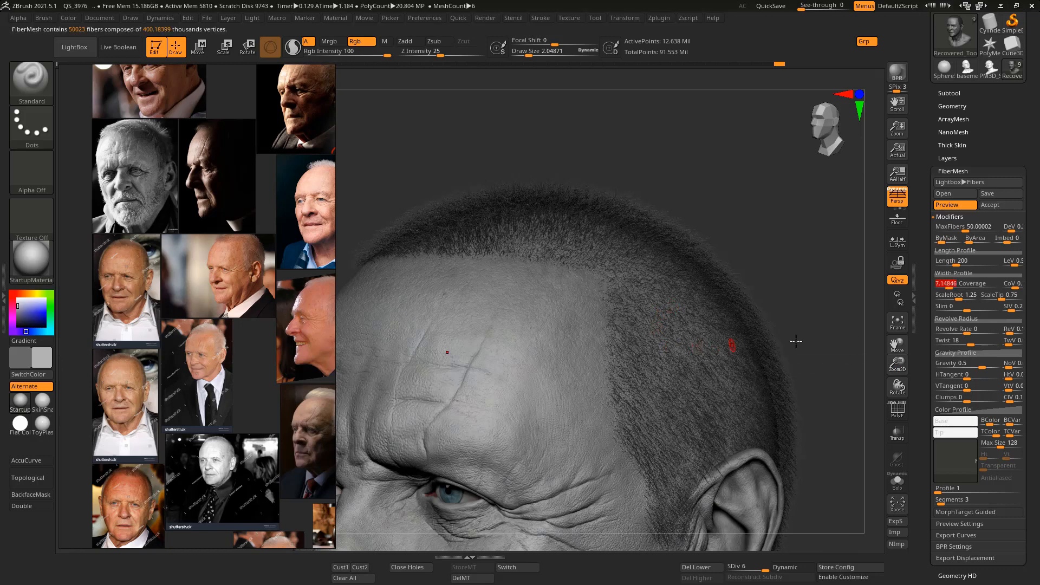
click(947, 285)
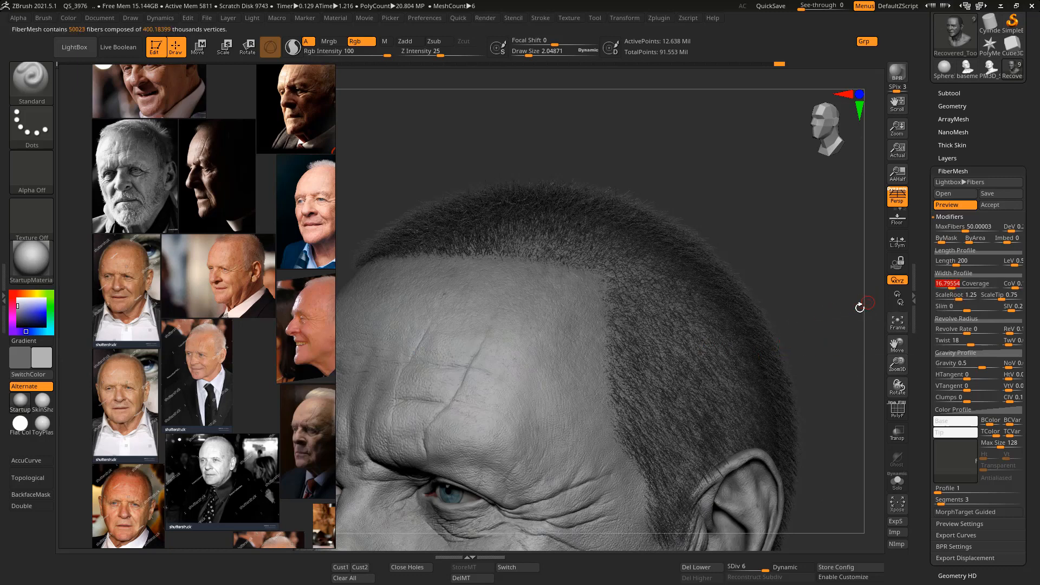
click(952, 285)
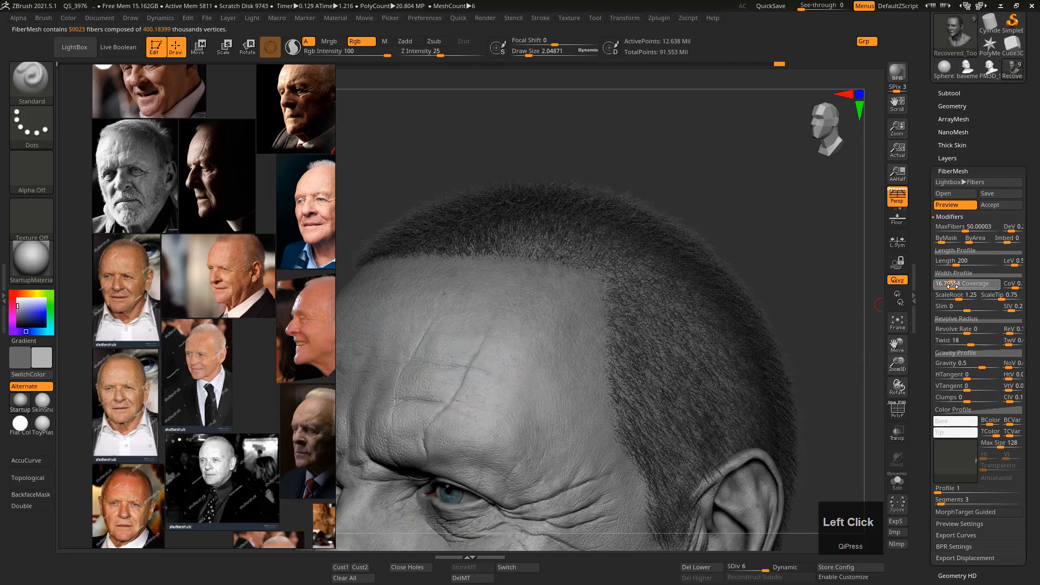
drag(953, 288, 957, 287)
ctrl+right_drag(743, 361, 721, 369)
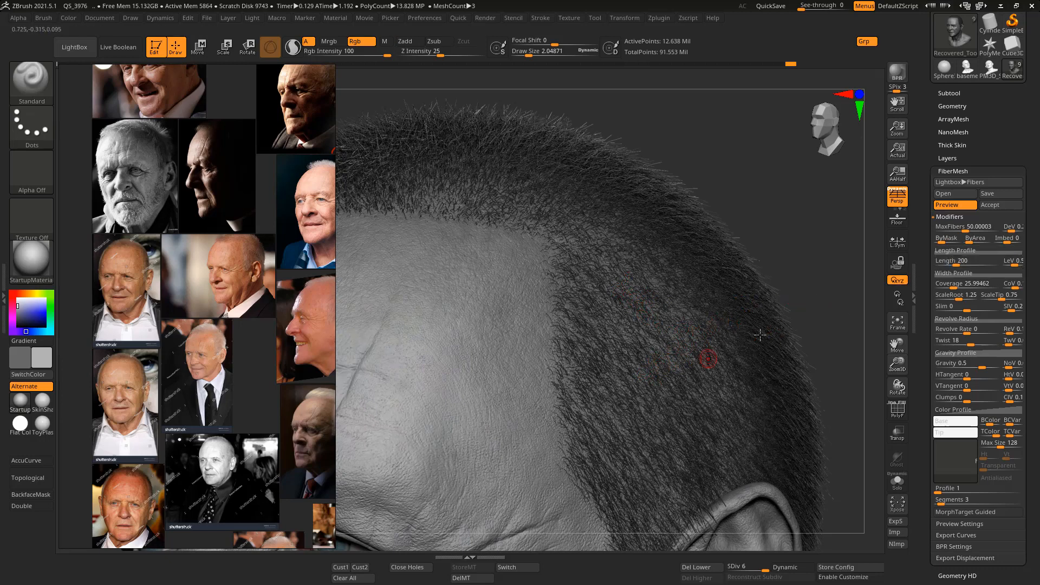
Set the fibers' MaxFibers to about 27.55.
click(961, 228)
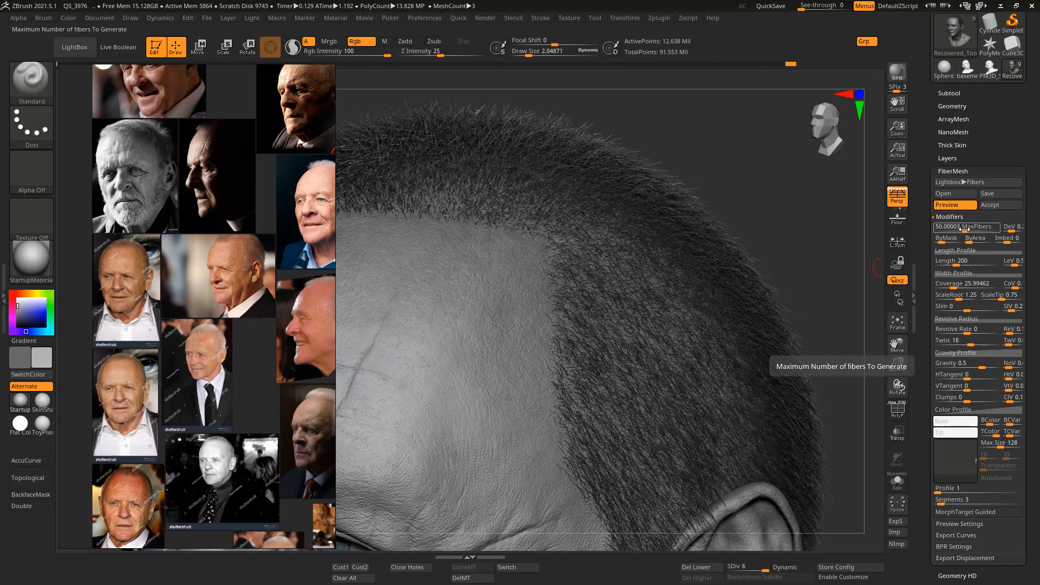
click(961, 228)
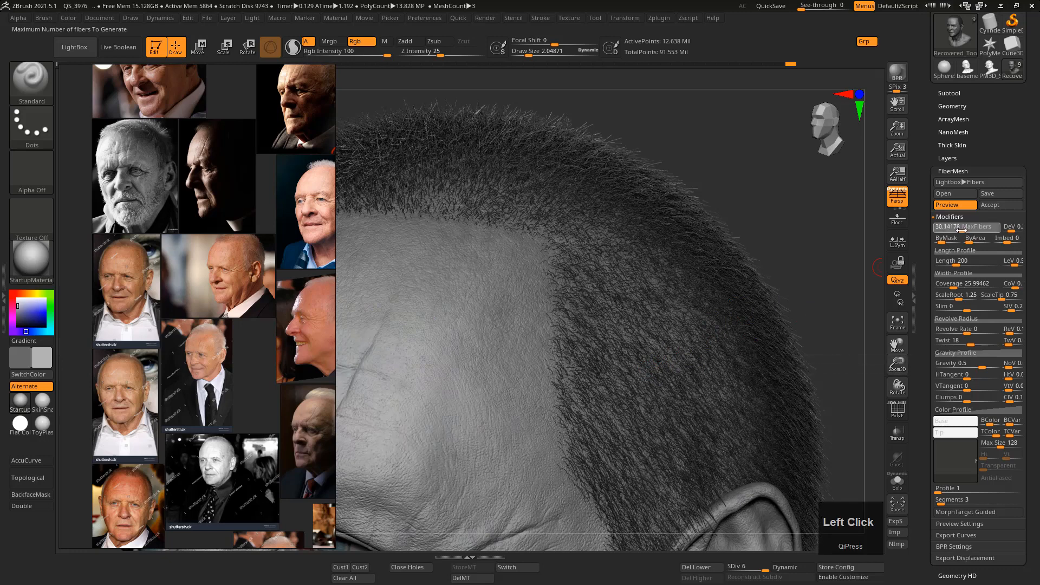
drag(961, 231, 957, 235)
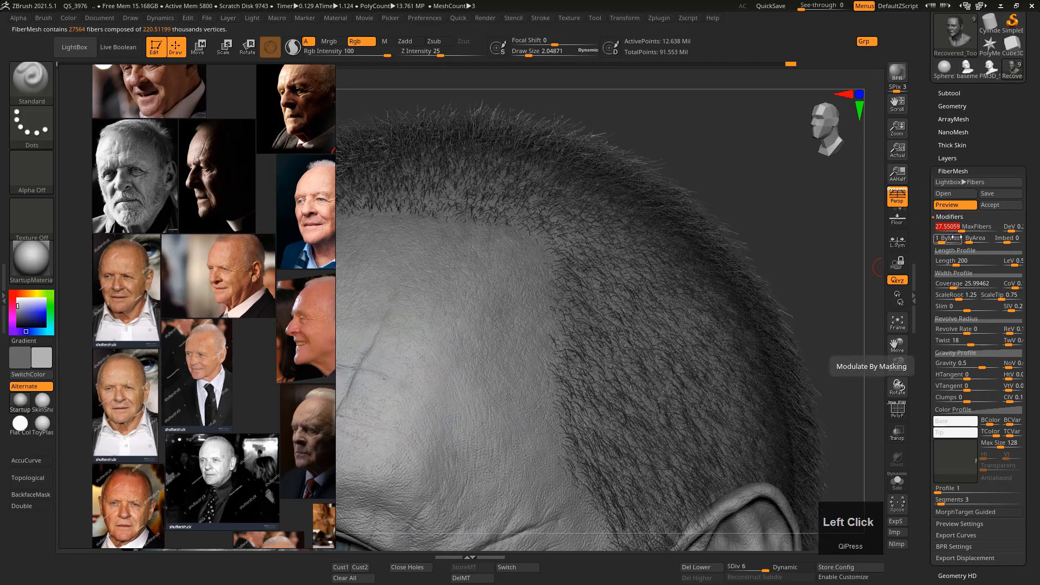
Examine the fibers at the temple and across the whole head, and compare the front view with an enlarged front-facing reference photo.
right_click(701, 360)
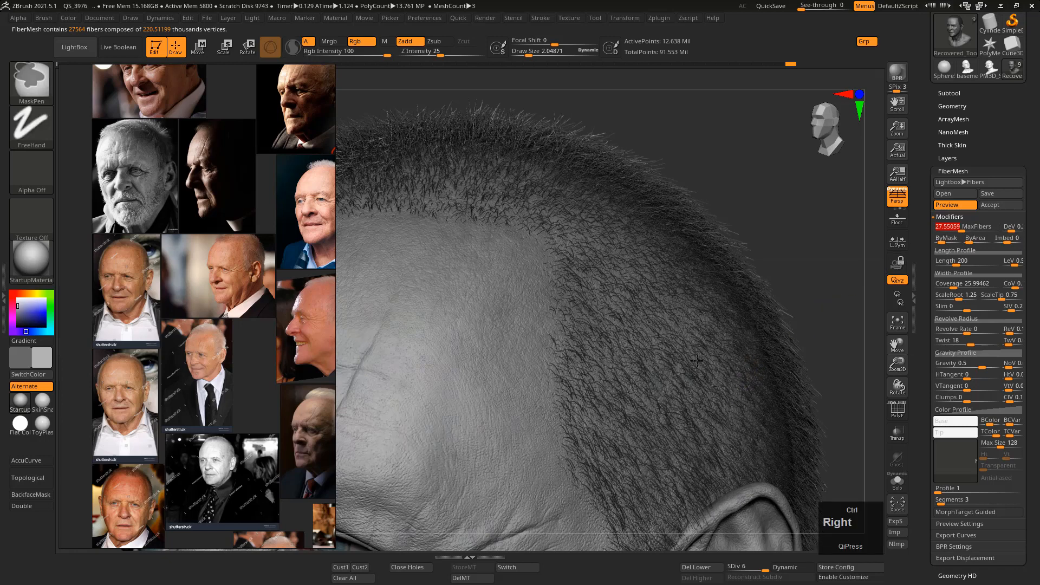
key(alt)
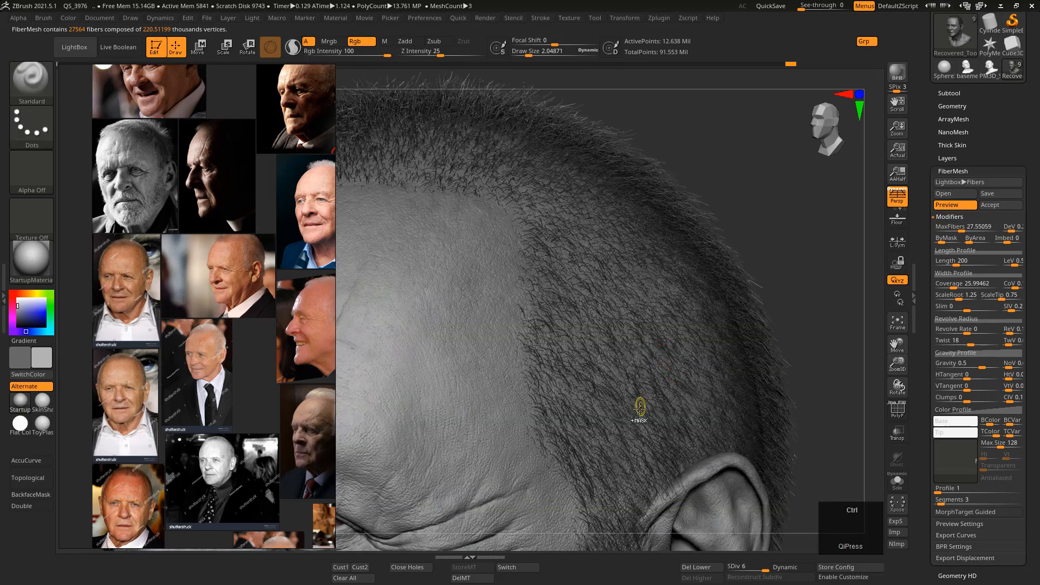
ctrl+right_drag(689, 409, 607, 383)
key(alt)
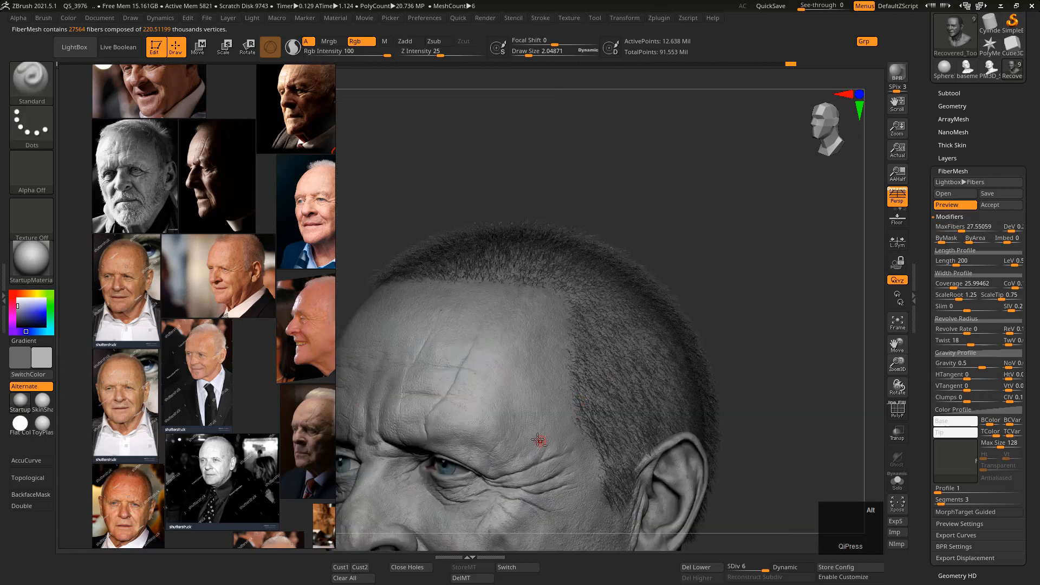
alt+right_drag(539, 441, 543, 305)
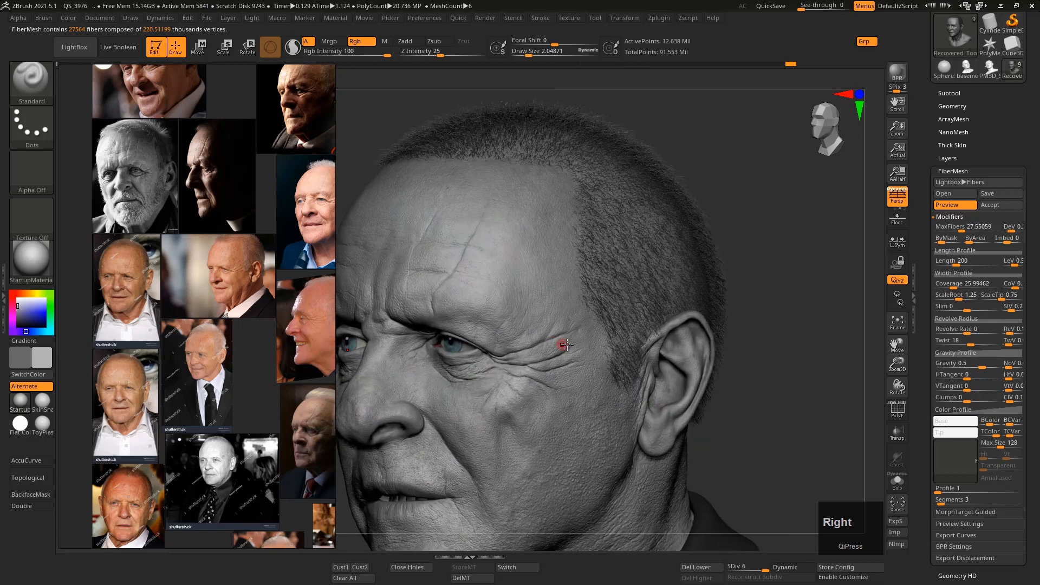
ctrl+right_drag(623, 337, 618, 324)
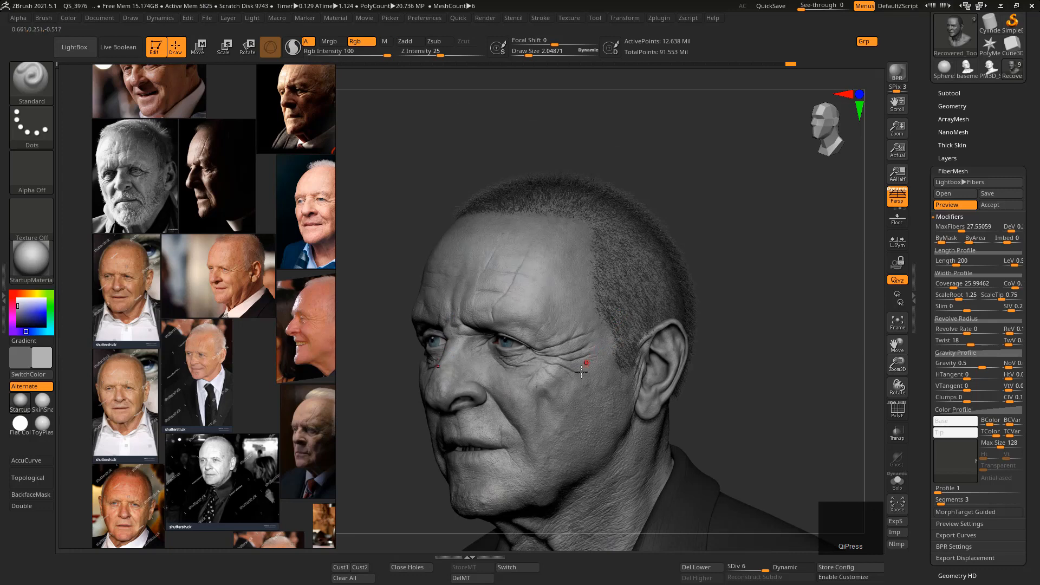
mouse_move(601, 398)
right_down()
mouse_move(655, 395)
mouse_move(636, 376)
right_up()
scroll(242, 388, up, 5)
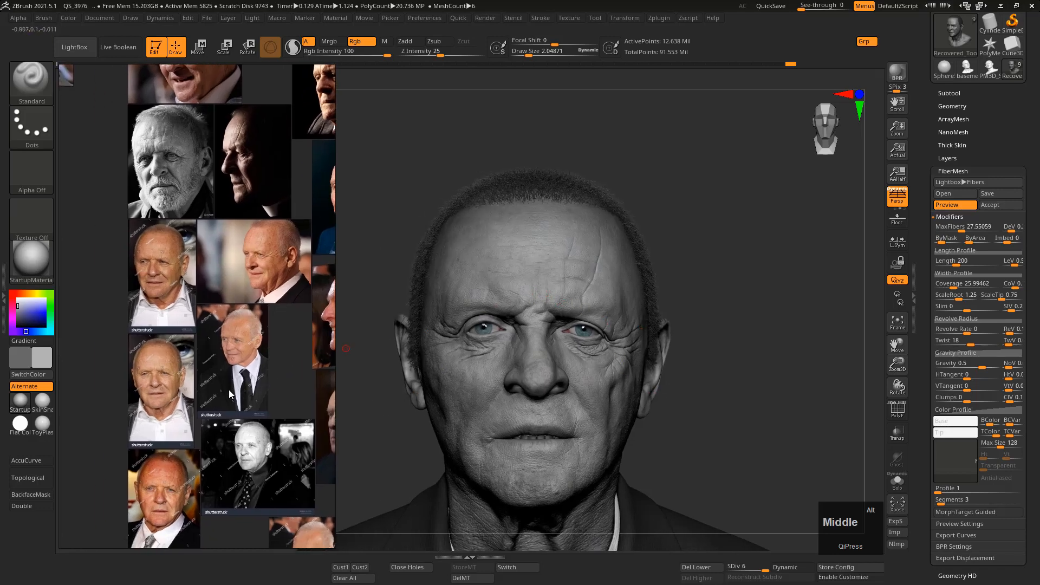
scroll(219, 362, up, 3)
middle_drag(268, 400, 330, 349)
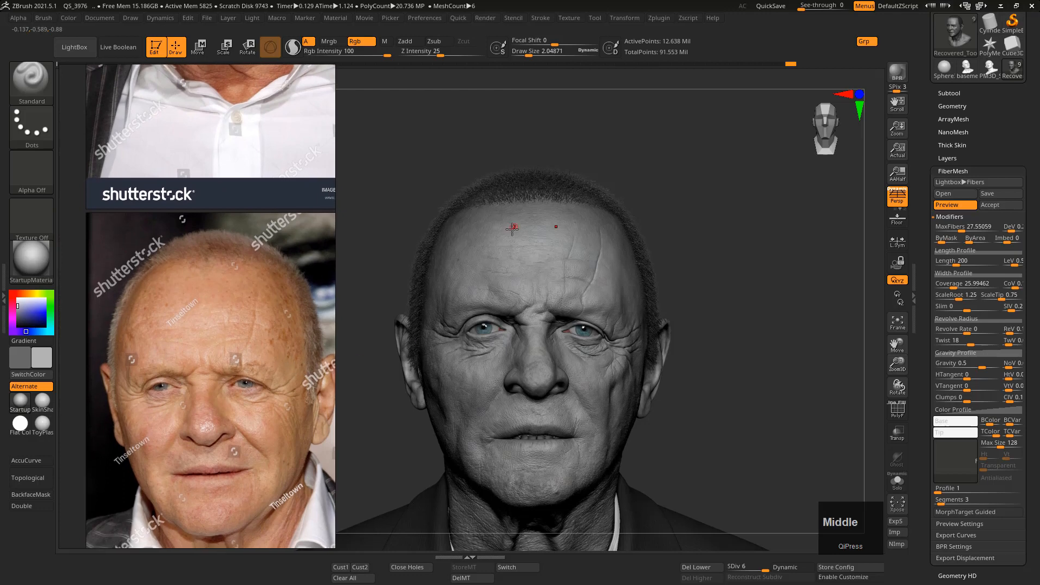
Extend the hair mask along the center of the front hairline using a brush size of about 12.
key(s)
mouse_move(512, 228)
mouse_down()
mouse_move(531, 228)
mouse_move(511, 199)
mouse_up()
key(s)
key(s)
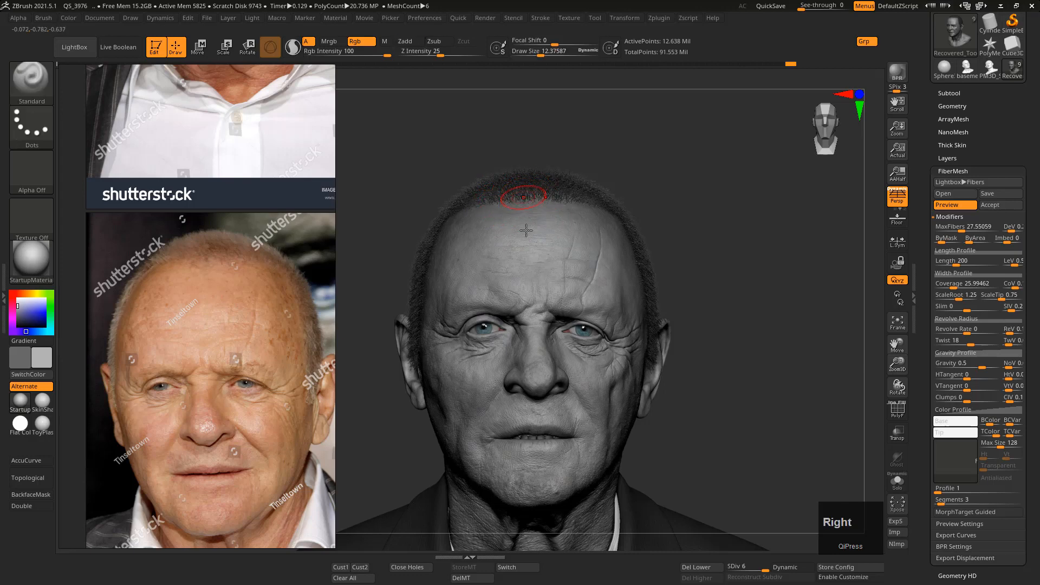
right_drag(526, 231, 531, 269)
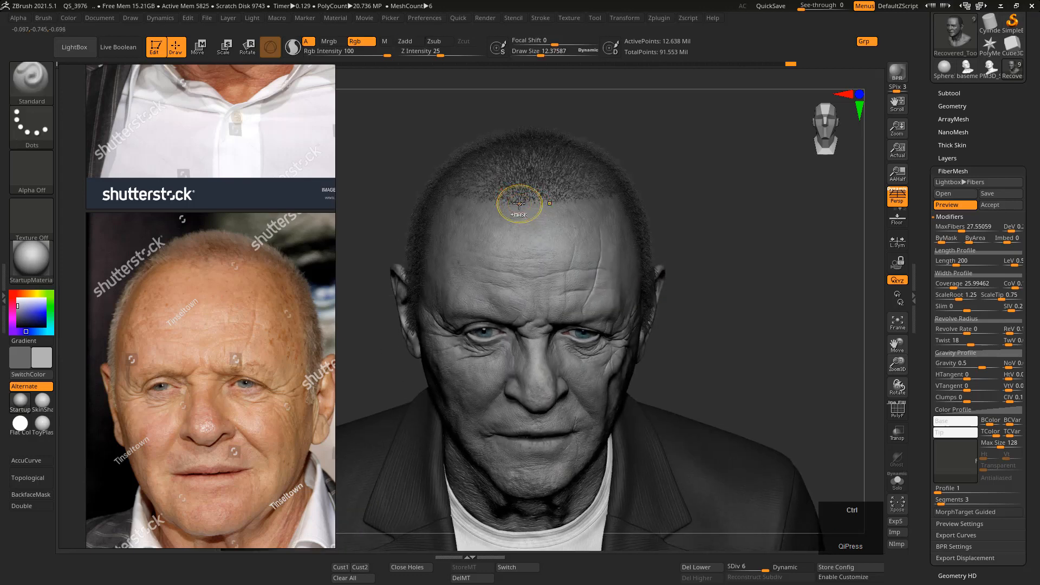
ctrl+drag(519, 202, 521, 203)
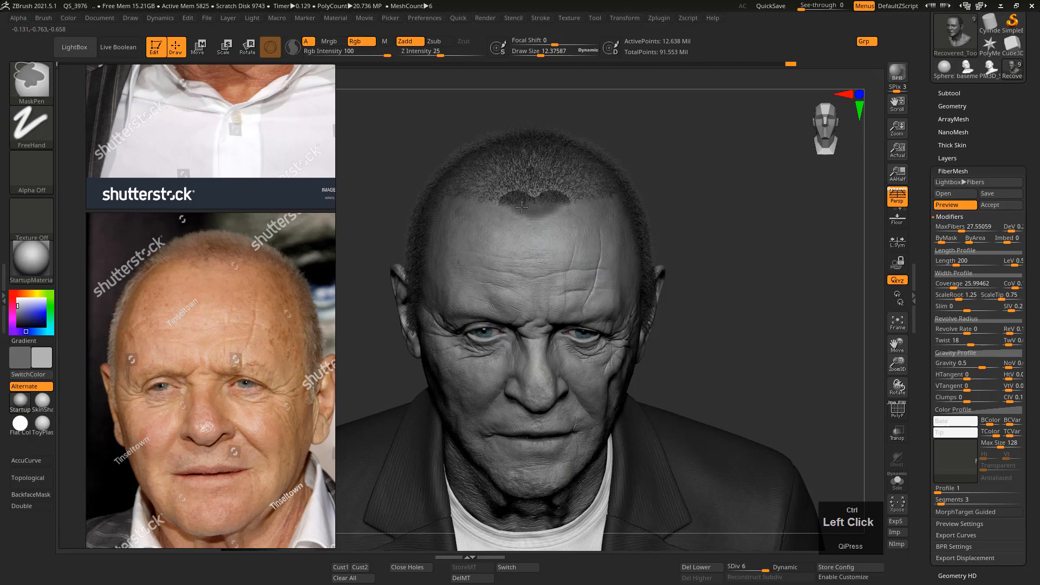
ctrl+drag(474, 191, 520, 198)
key(s)
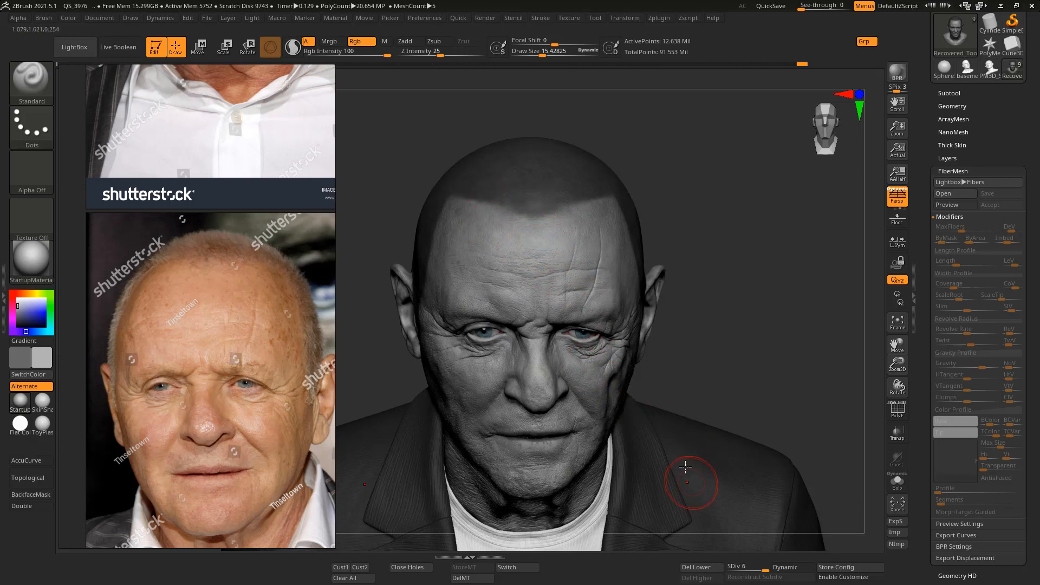
Lower the head to subdivision level 2 and blur the scalp mask to soften the hairline.
click(744, 567)
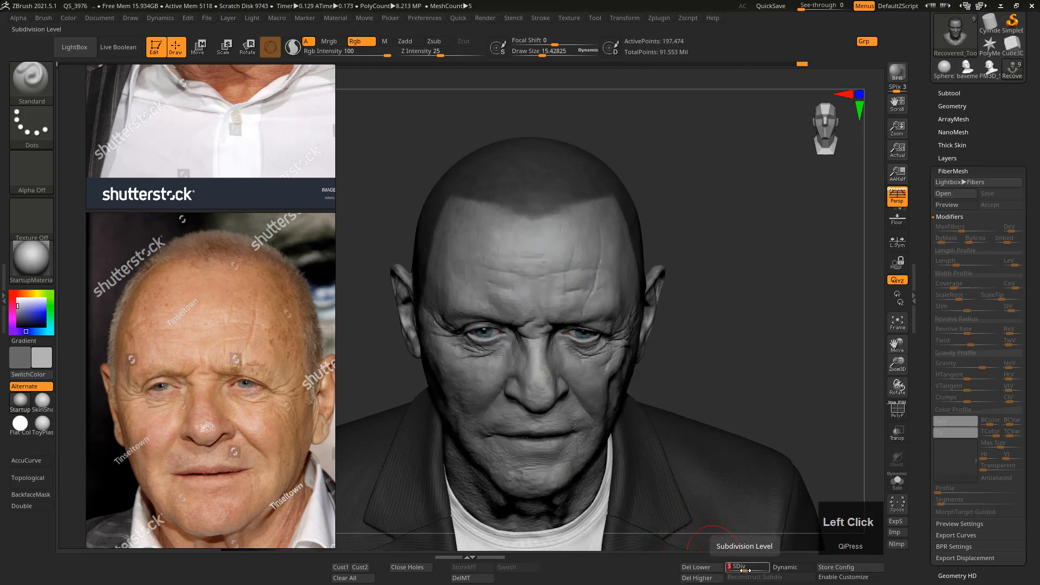
drag(744, 568, 737, 567)
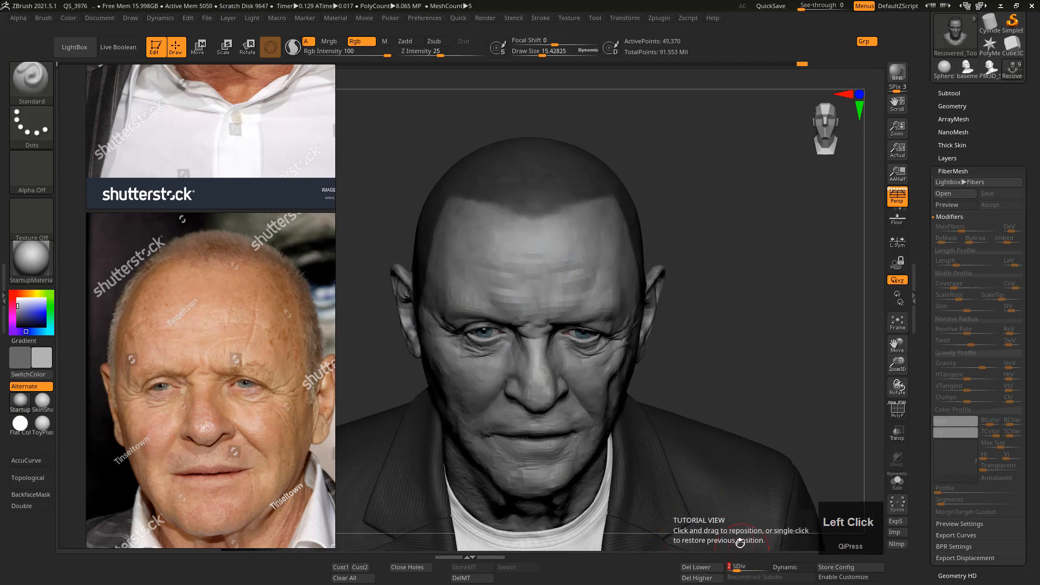
right_drag(687, 301, 707, 265)
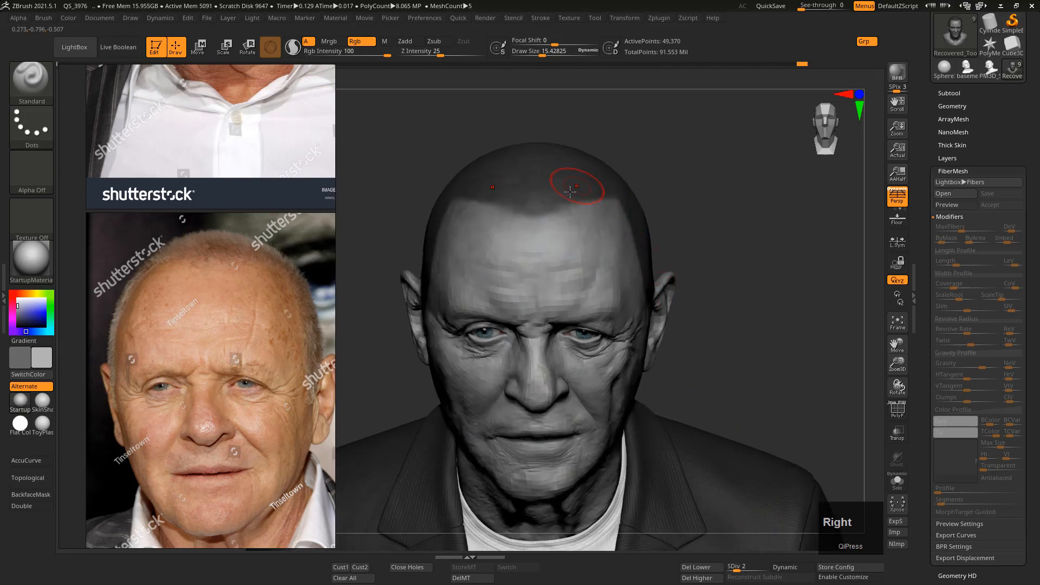
drag(927, 363, 930, 241)
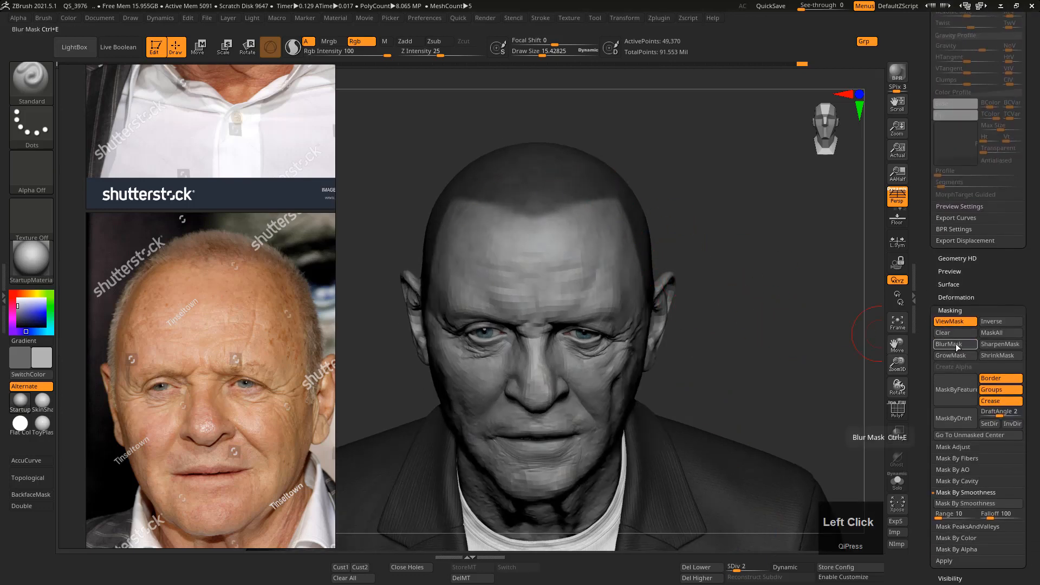
click(956, 346)
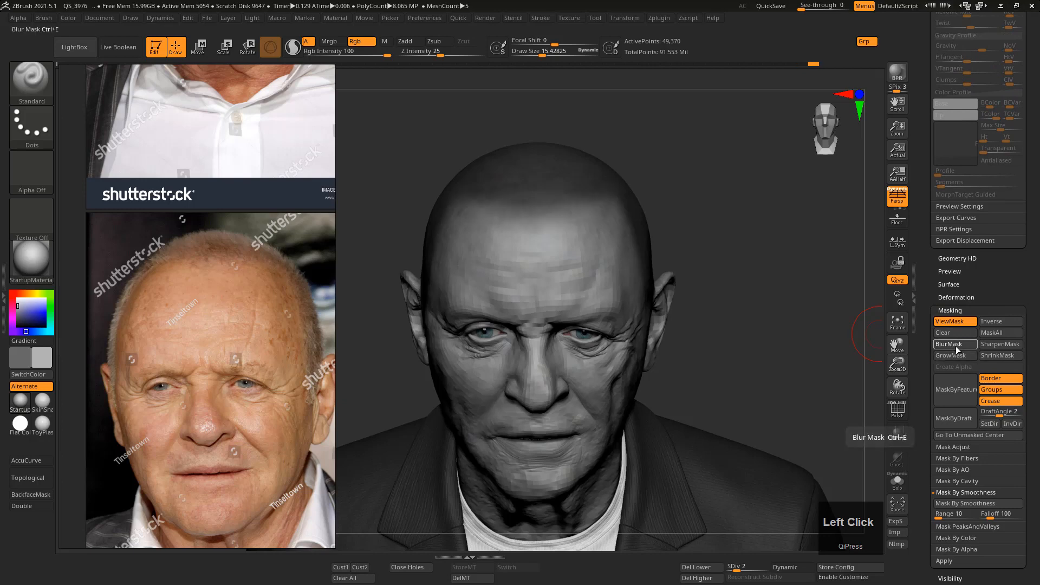
Set the brush size to about 13 and paint additional mask on the side of the head just above the ear.
drag(926, 290, 925, 390)
right_drag(825, 353, 755, 365)
key(ctrl)
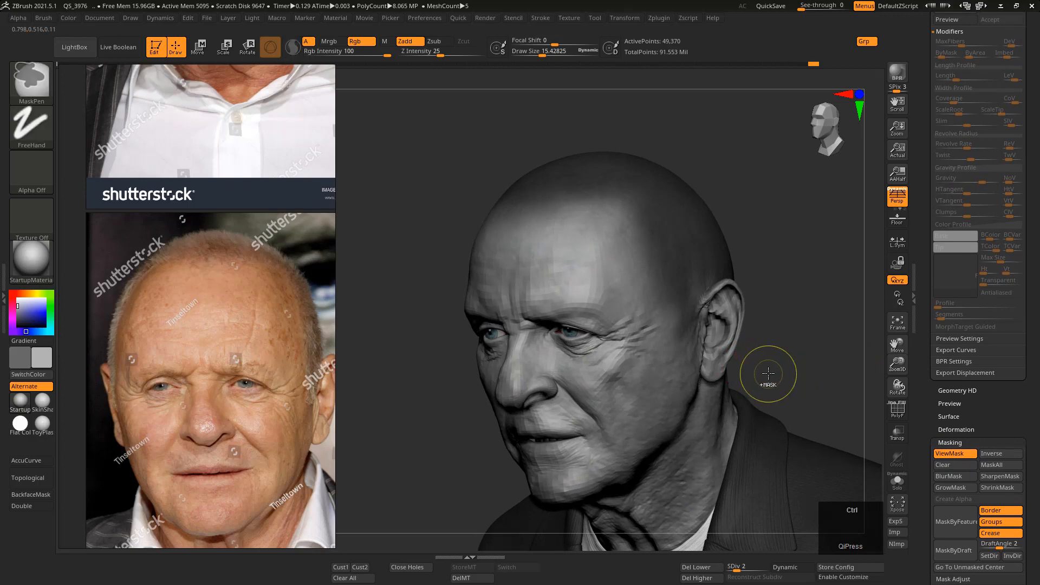
shift+right_drag(726, 325, 691, 311)
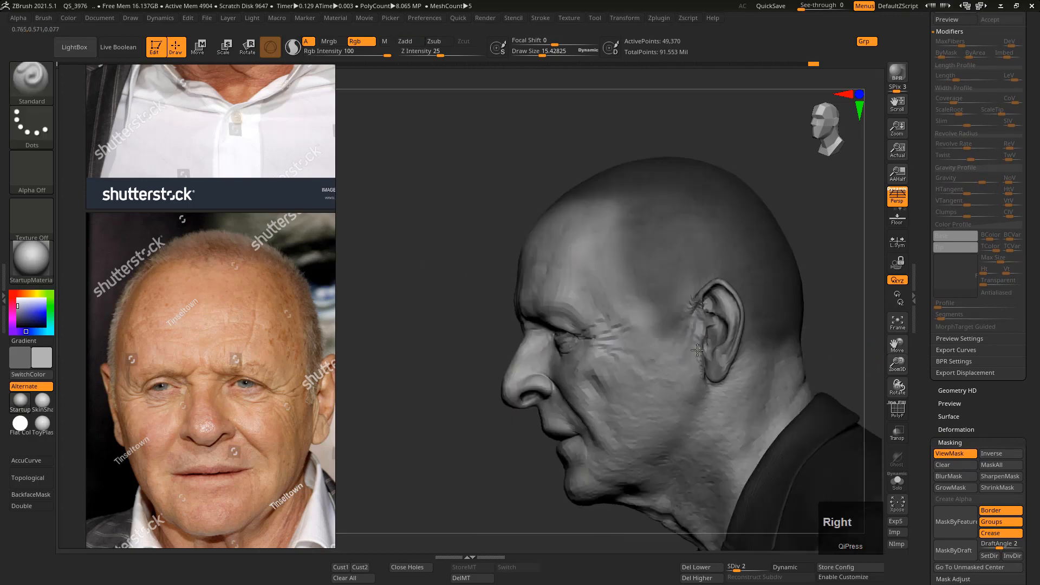
key(s)
drag(687, 310, 684, 308)
right_drag(678, 288, 687, 309)
key(s)
mouse_move(686, 309)
mouse_down()
mouse_move(685, 285)
mouse_move(703, 275)
mouse_up()
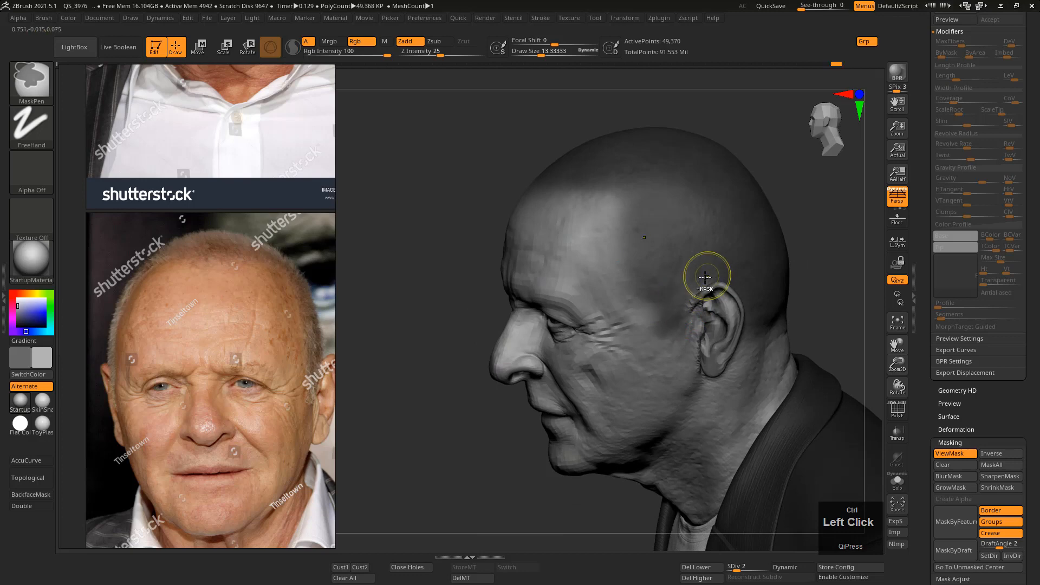
right_drag(702, 275, 753, 270)
Preview the fibers on the softened mask and return the head to subdivision level 6.
drag(931, 388, 934, 568)
click(951, 201)
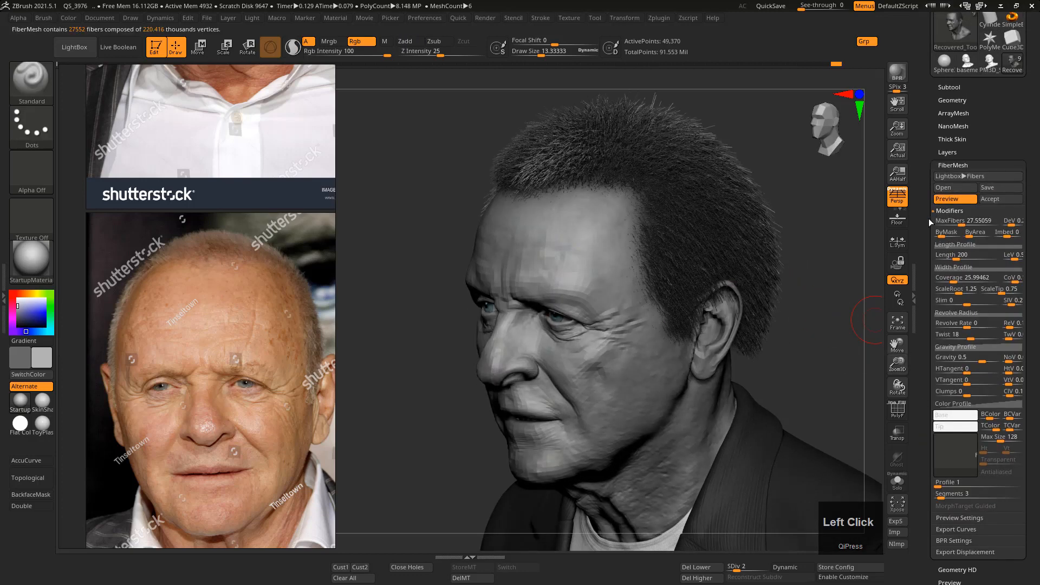
right_drag(770, 295, 749, 324)
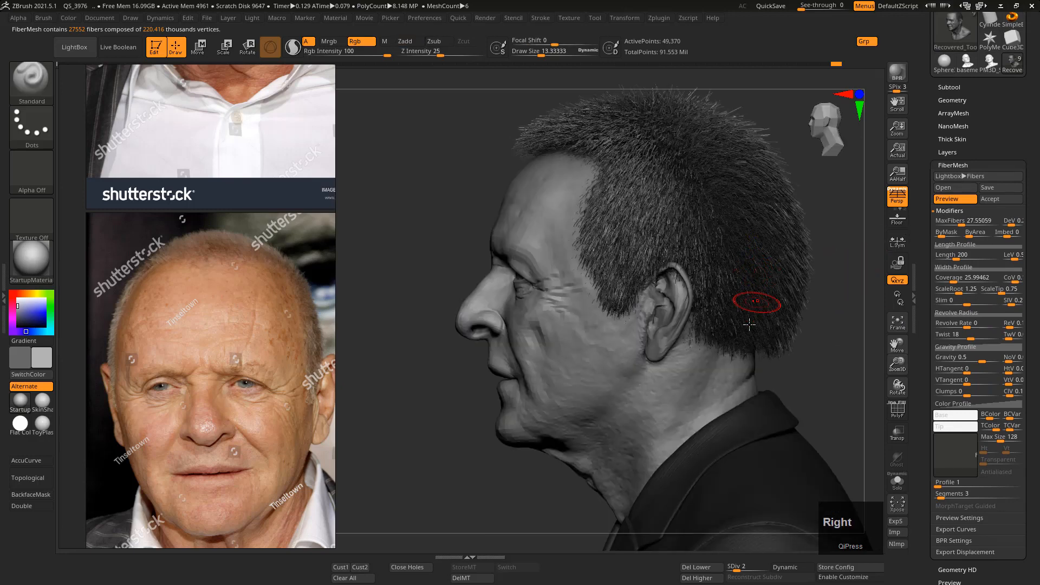
drag(740, 566, 774, 542)
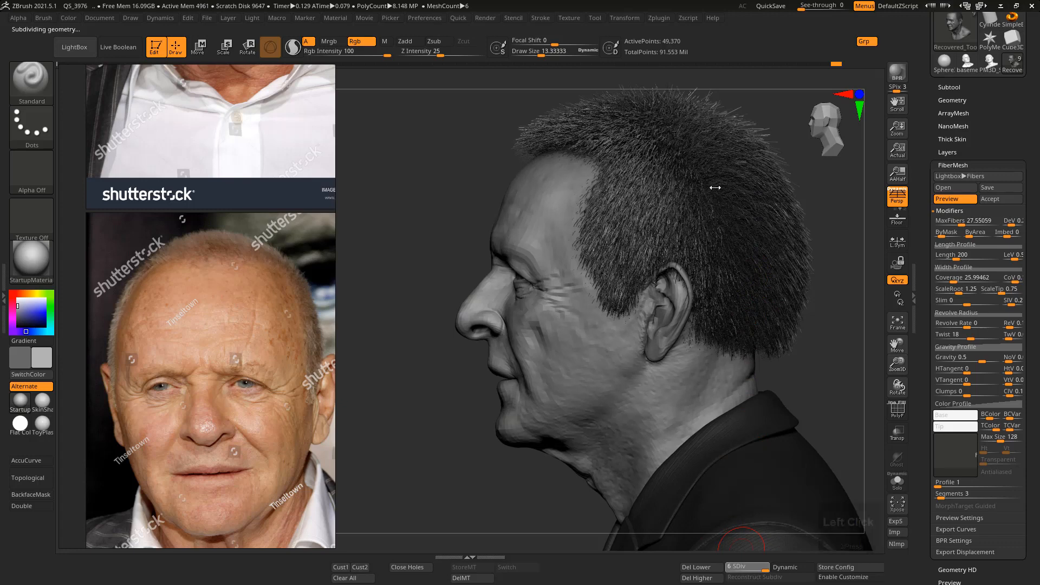
mouse_move(698, 208)
right_down()
mouse_move(713, 206)
mouse_move(679, 211)
mouse_move(873, 265)
right_up()
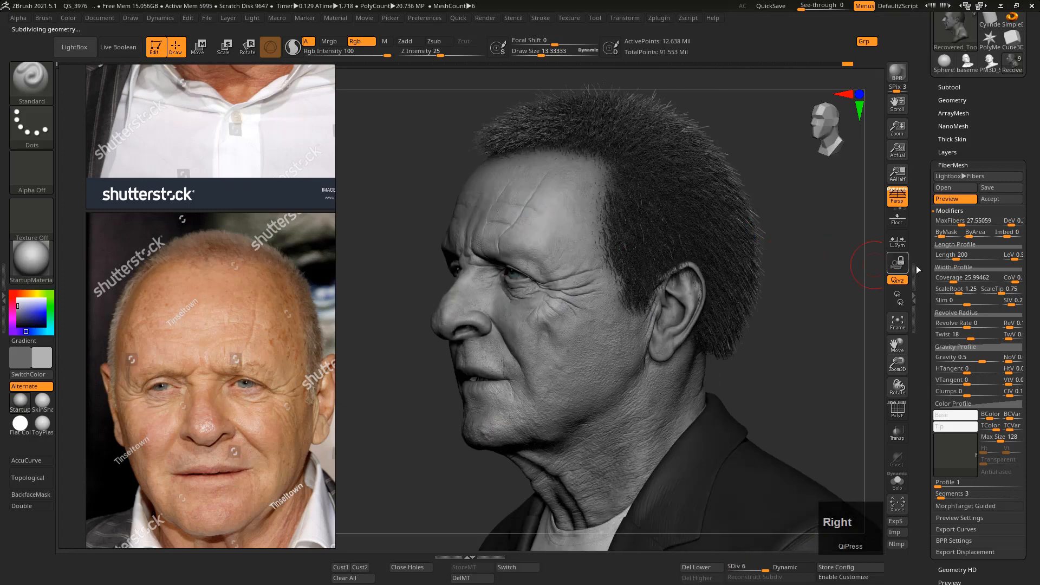
Turn the fiber preview off and on again to regenerate the hair on the head at subdivision level 6.
click(952, 200)
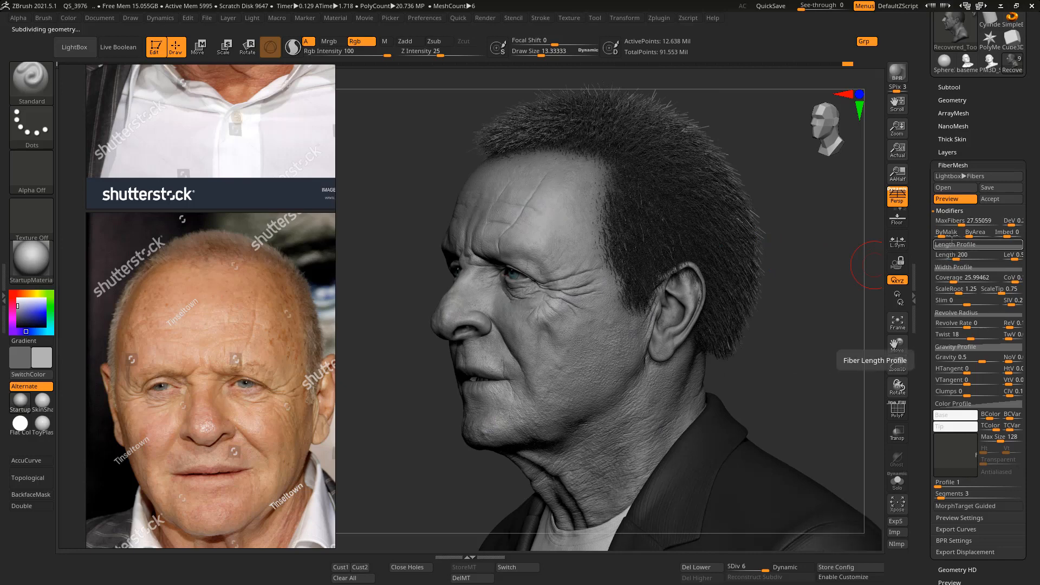
click(954, 199)
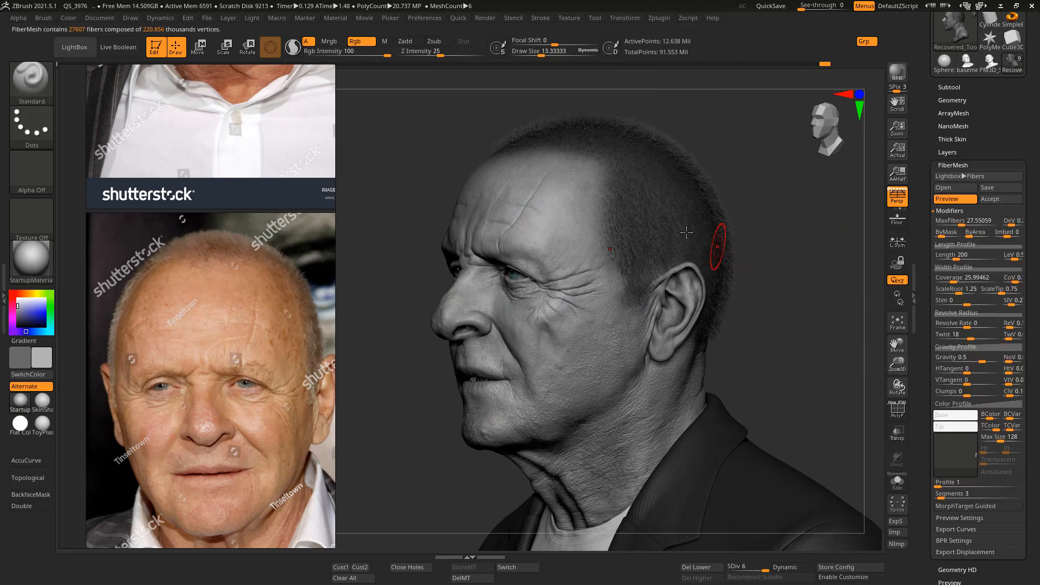
key(ctrl)
key(shift)
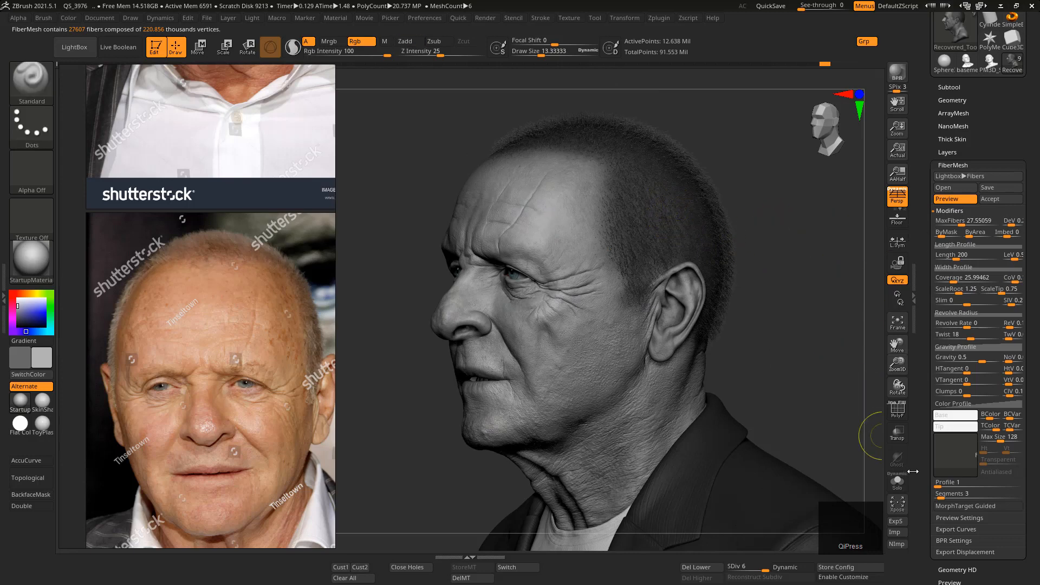
Turn off the mask display on the head so the fibers show without mask shading.
shift+click(923, 454)
shift+drag(923, 454, 926, 414)
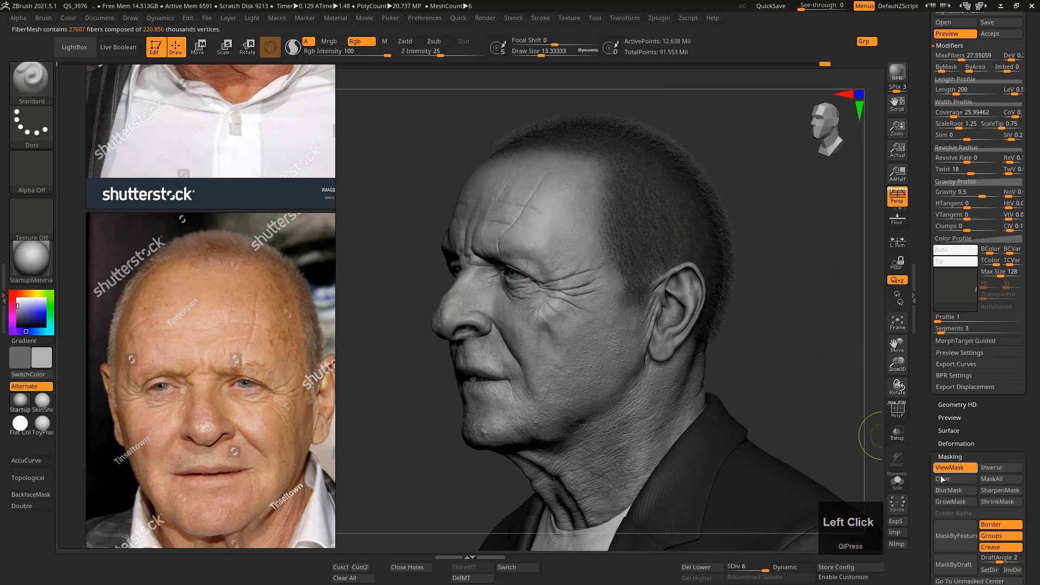
click(942, 471)
right_drag(646, 211, 662, 208)
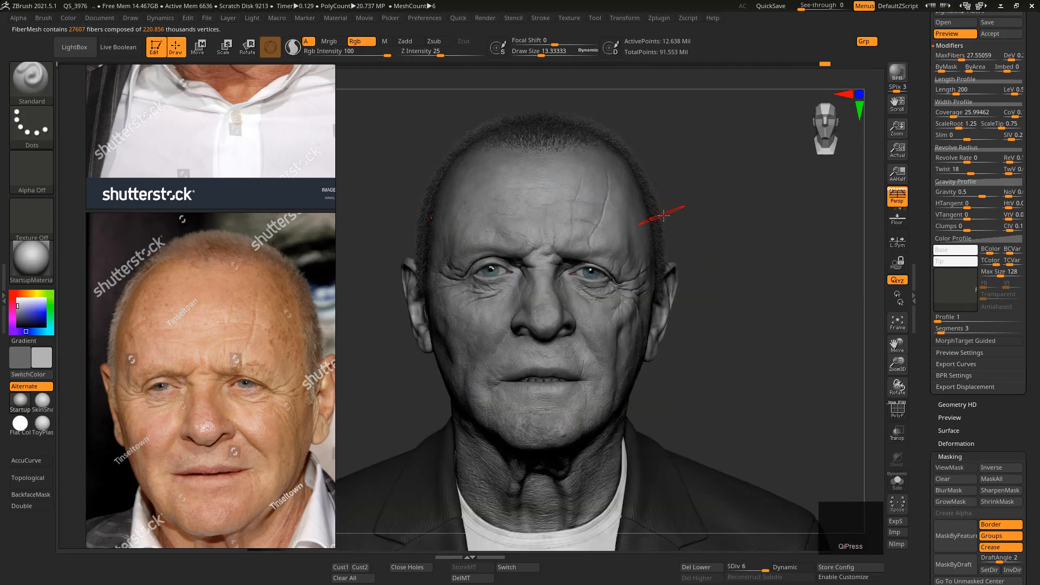
Set the draw size to about 20 with the head framed from the front.
alt+right_drag(519, 228, 530, 224)
right_drag(521, 178, 522, 177)
key(s)
drag(493, 164, 489, 194)
key(s)
key(s)
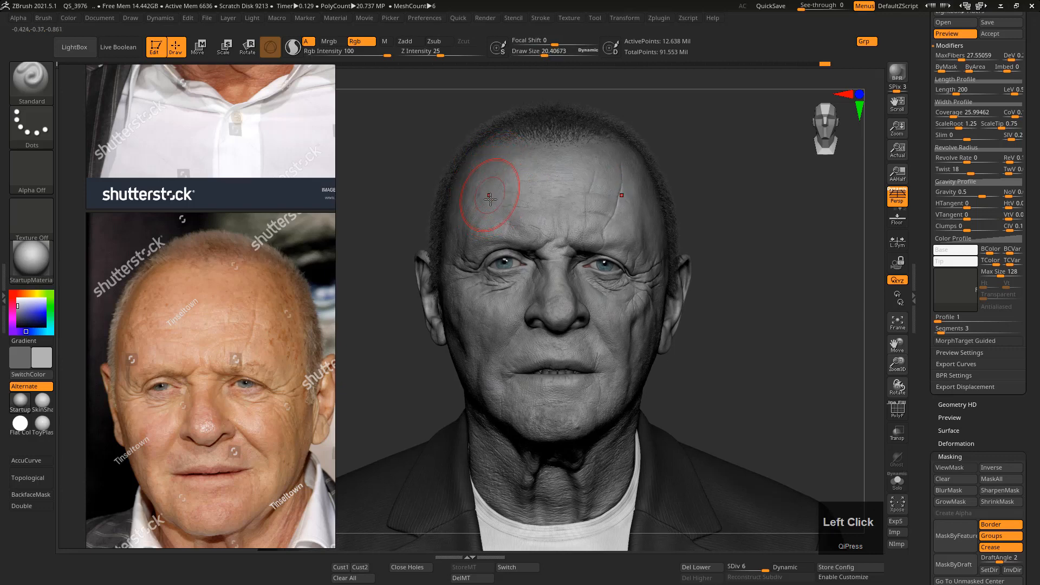
Browse the reference board and enlarge the front-facing portrait on the pale blue background to examine its hairline and hair density.
mouse_move(497, 224)
right_down()
mouse_move(514, 237)
mouse_move(508, 229)
mouse_move(399, 289)
right_up()
alt+right_drag(227, 390, 213, 368)
alt+middle_drag(302, 498, 246, 391)
alt+right_drag(246, 392, 231, 363)
alt+middle_drag(214, 406, 137, 323)
alt+middle_drag(212, 375, 230, 375)
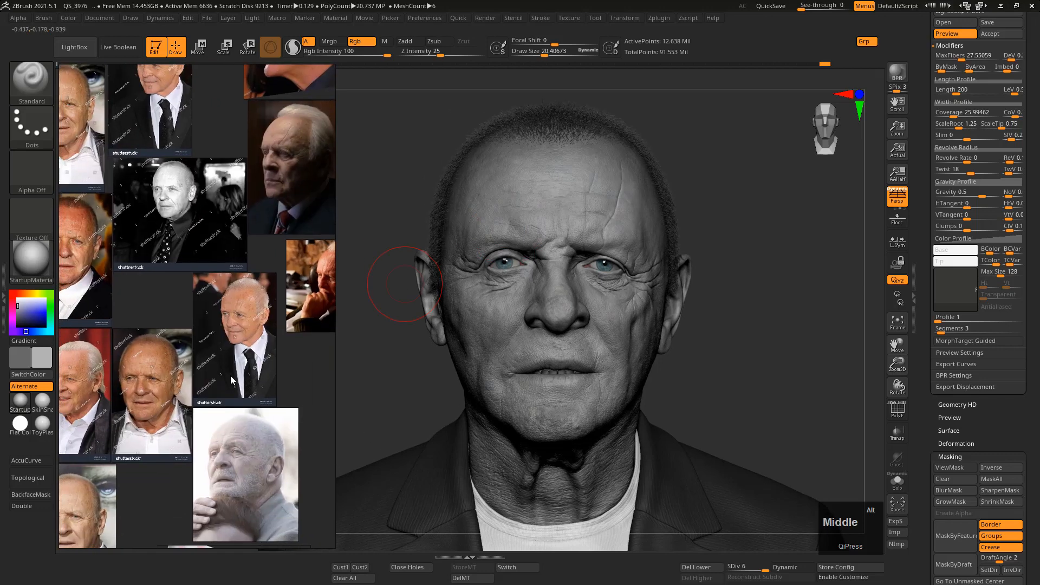
alt+middle_drag(279, 250, 215, 466)
alt+middle_drag(269, 265, 284, 435)
alt+right_drag(287, 417, 227, 341)
alt+middle_drag(109, 228, 266, 163)
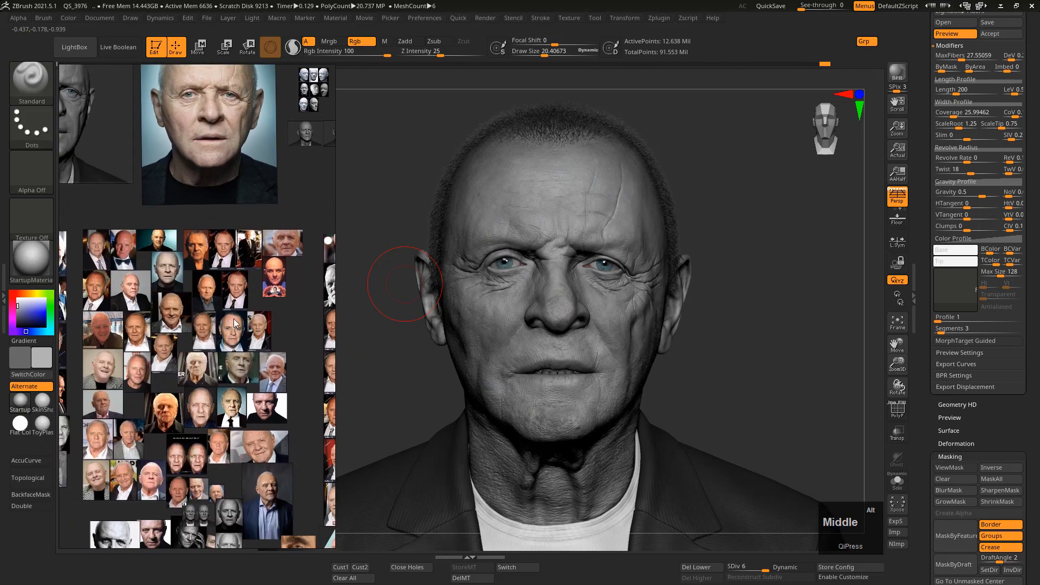
alt+middle_drag(195, 119, 209, 283)
alt+right_drag(209, 283, 234, 311)
alt+middle_drag(234, 311, 185, 389)
alt+right_drag(224, 326, 232, 326)
alt+middle_drag(232, 326, 249, 324)
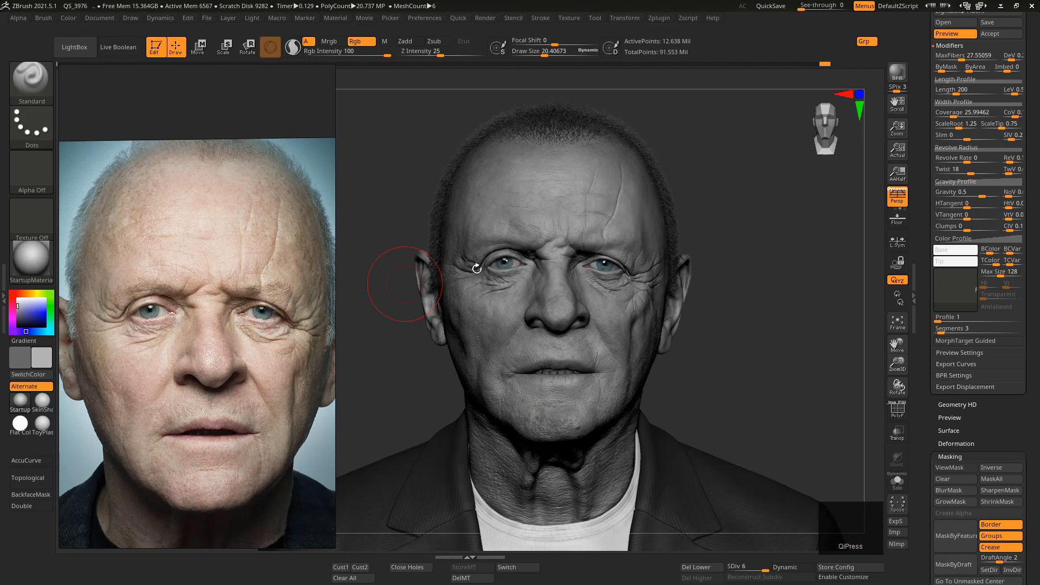
Set the fiber coverage to about 55.15 and the maximum fibers to about 15.33.
mouse_move(616, 261)
right_down()
mouse_move(607, 266)
mouse_move(642, 253)
mouse_move(653, 233)
mouse_move(716, 222)
mouse_move(728, 232)
mouse_move(728, 217)
right_up()
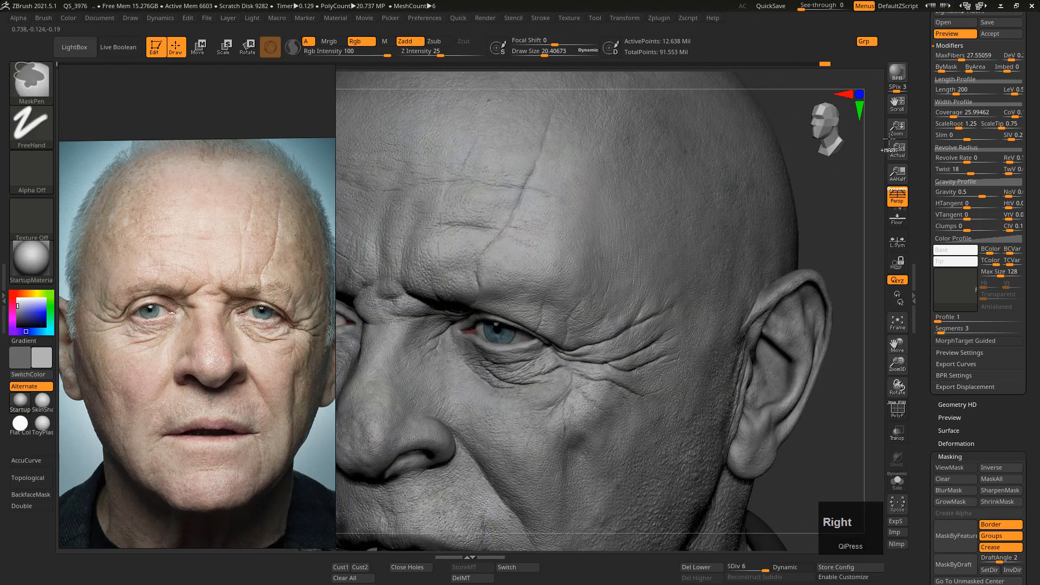
ctrl+right_drag(888, 140, 910, 131)
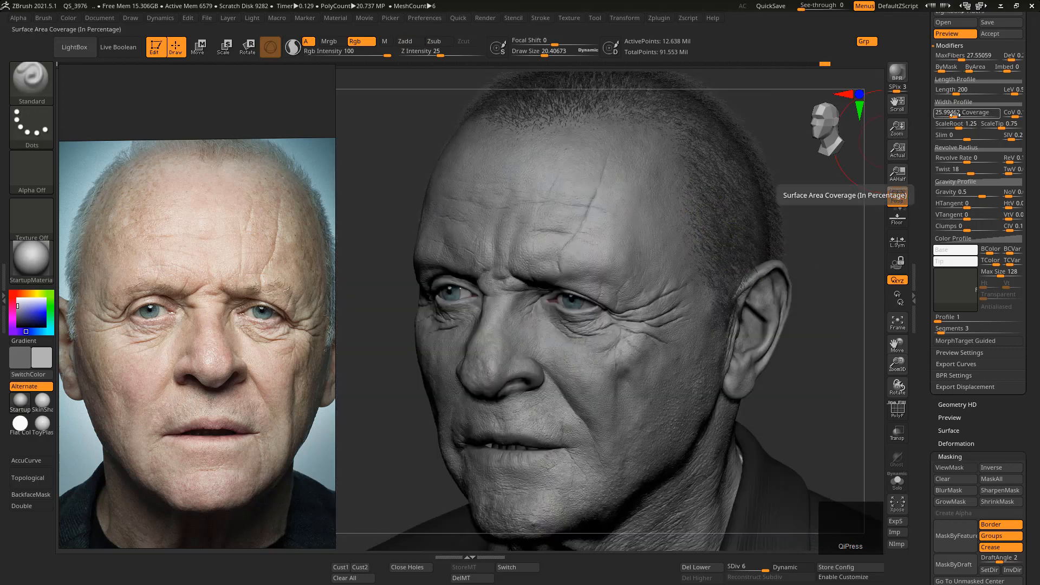
click(956, 115)
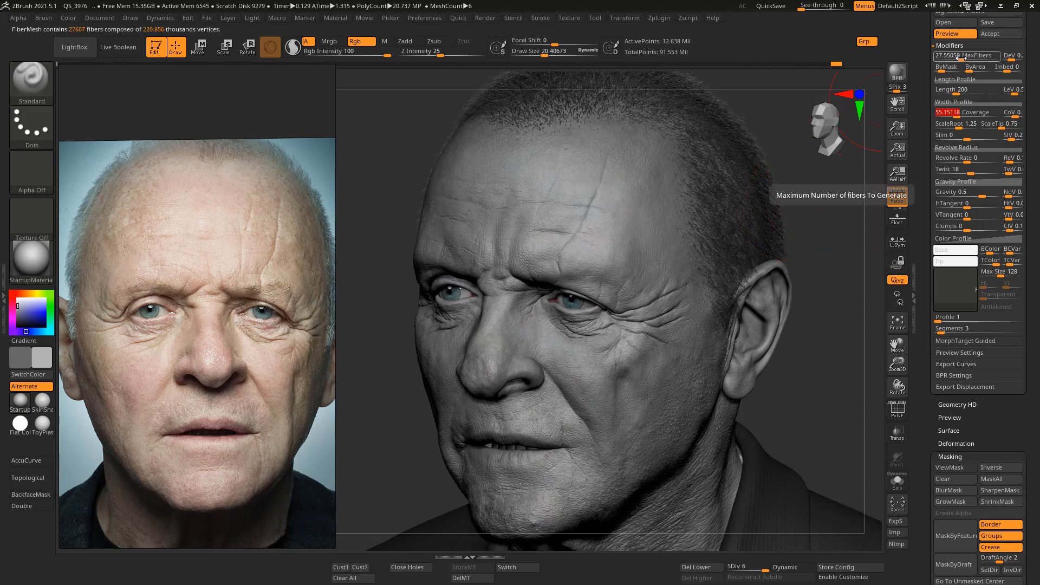
drag(961, 58, 958, 58)
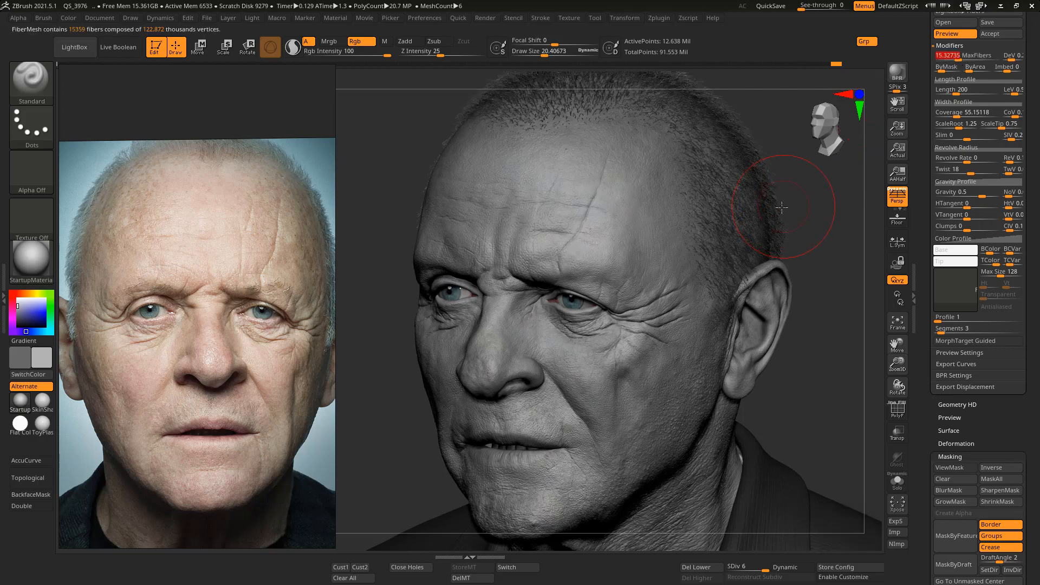
Compare the sparser, thicker hair from front and three-quarter views with the portrait reference, using a draw size of about 22.
mouse_move(762, 222)
shift+right_down()
mouse_move(735, 232)
mouse_move(708, 278)
shift+right_up()
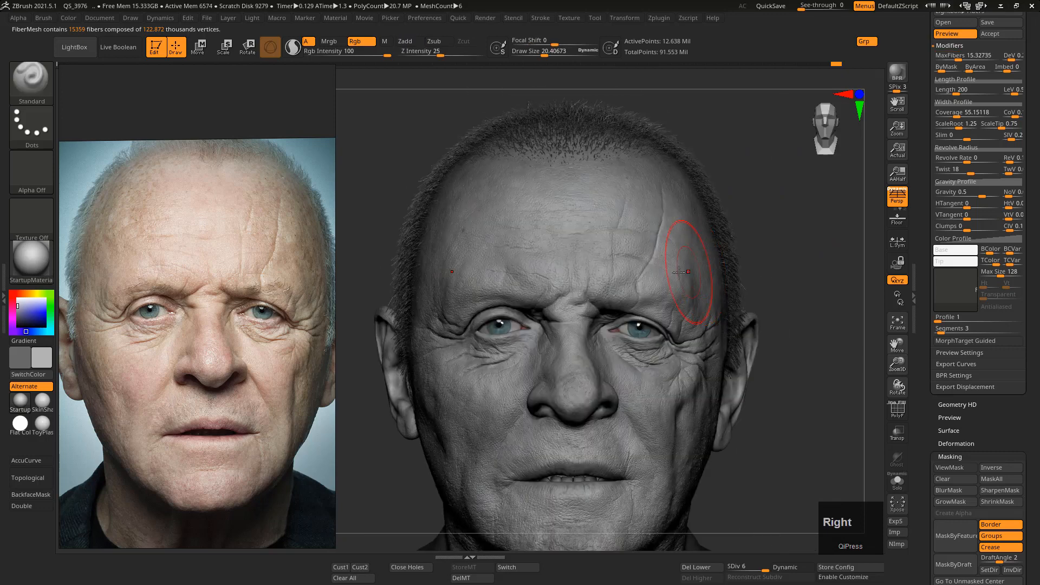
key(s)
click(493, 181)
mouse_move(518, 261)
ctrl+right_down()
mouse_move(467, 240)
mouse_move(468, 269)
mouse_move(480, 250)
mouse_move(472, 278)
mouse_move(548, 216)
mouse_move(541, 223)
ctrl+right_up()
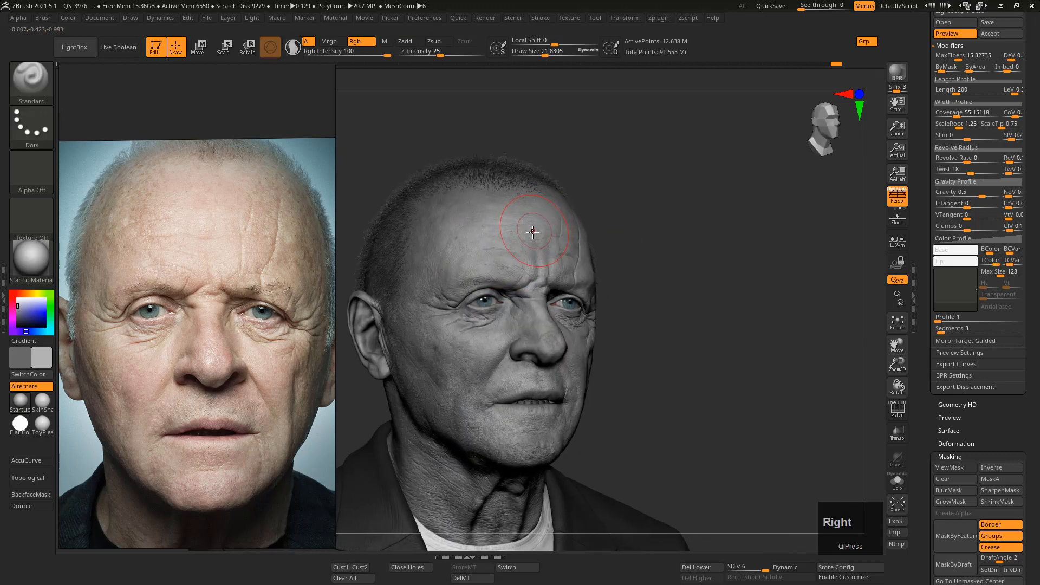
click(437, 264)
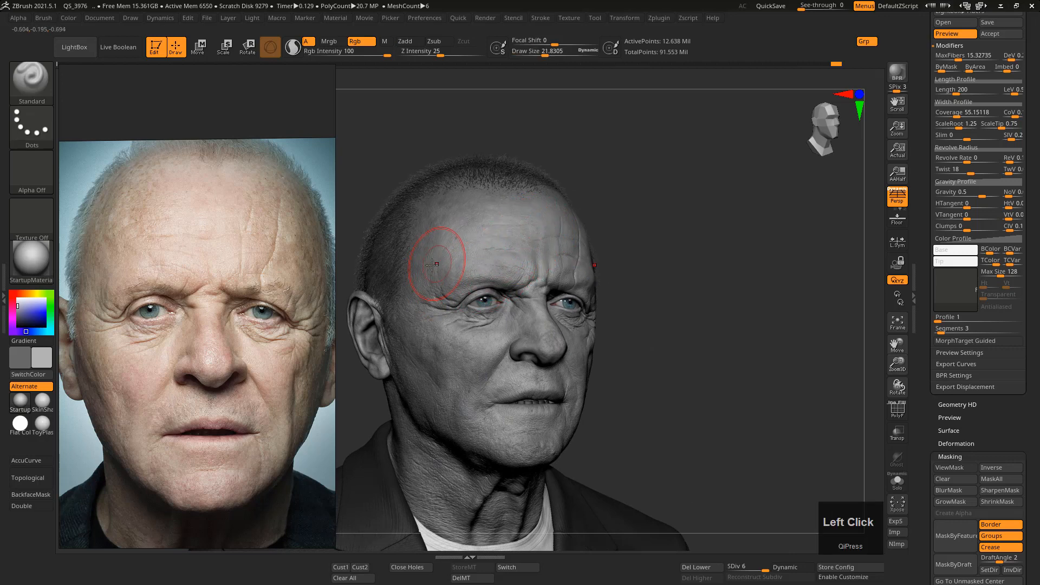
mouse_move(436, 263)
shift+right_down()
mouse_move(420, 270)
mouse_move(451, 264)
shift+right_up()
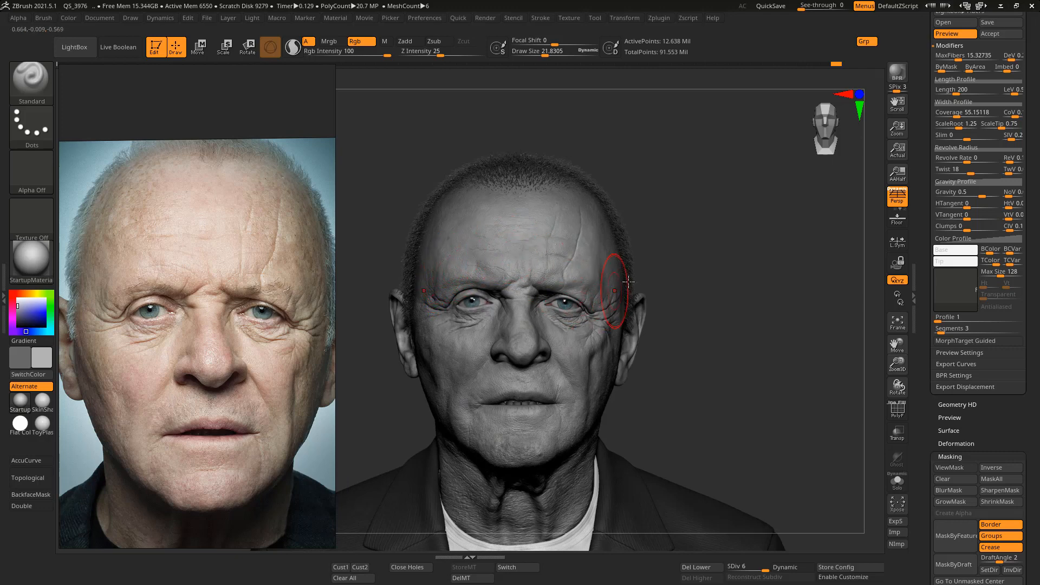
alt+middle_drag(227, 405, 216, 398)
alt+right_drag(216, 398, 238, 395)
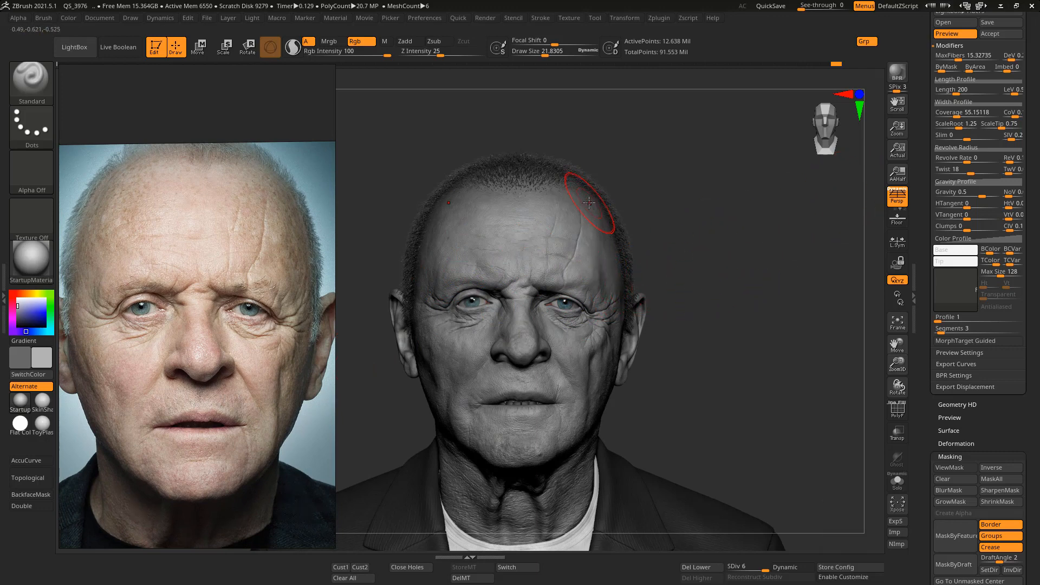
Set the draw size to about 34 and shorten the fiber length to about 154.32.
key(s)
drag(481, 182, 484, 188)
key(s)
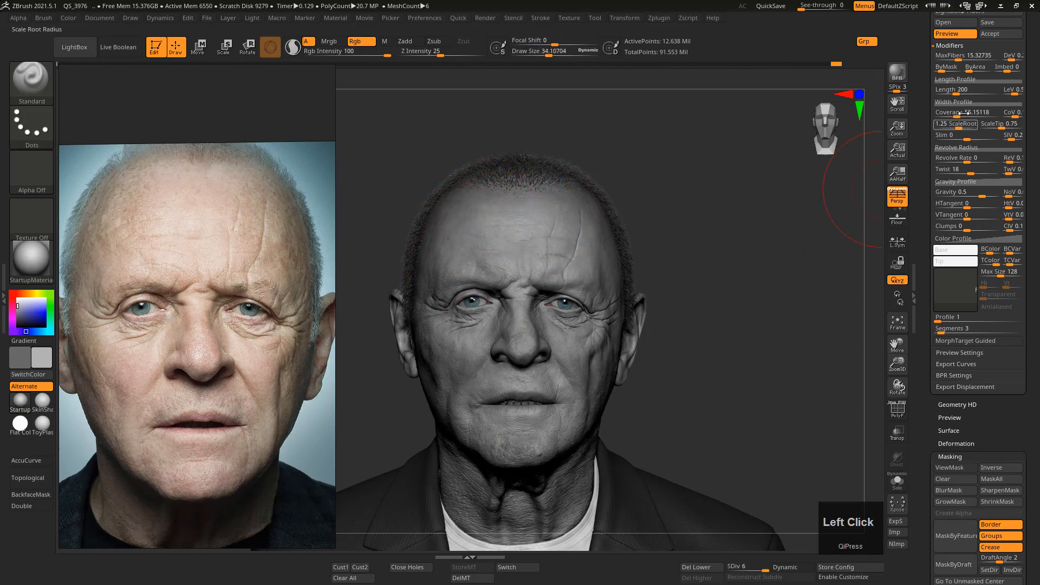
drag(960, 90, 951, 100)
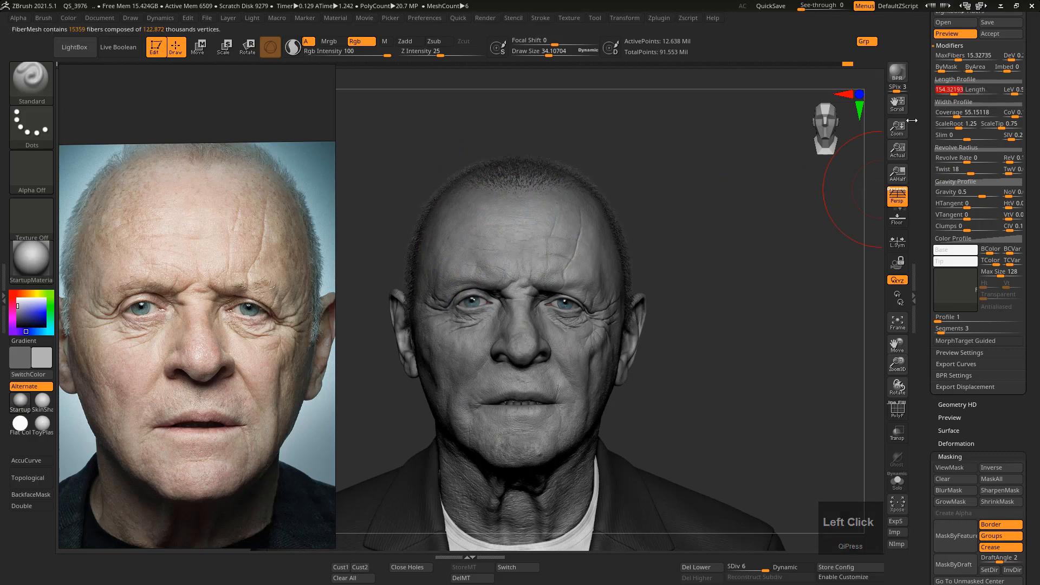
Inspect the shortened hair from several angles and close up at the front hairline, reducing the draw size to about 22.
mouse_move(735, 299)
right_down()
mouse_move(748, 267)
mouse_move(736, 292)
mouse_move(715, 280)
mouse_move(639, 291)
right_up()
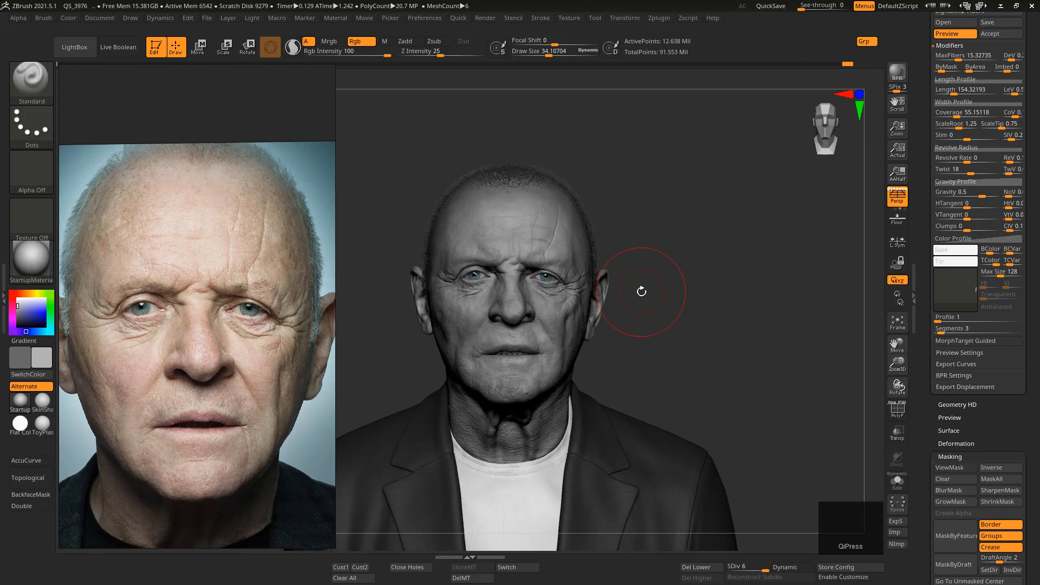
ctrl+right_click(468, 239)
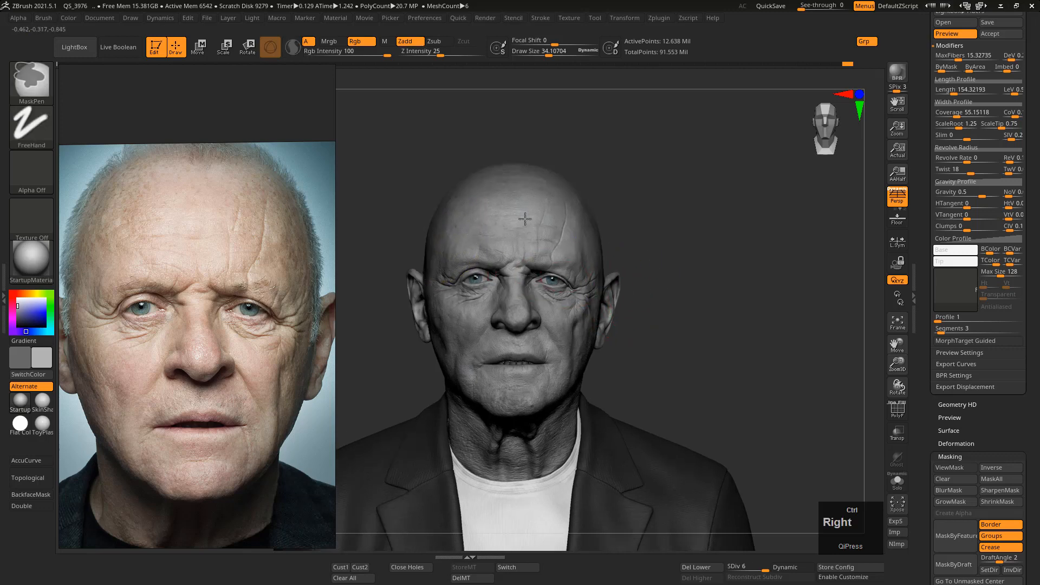
ctrl+right_drag(525, 218, 538, 188)
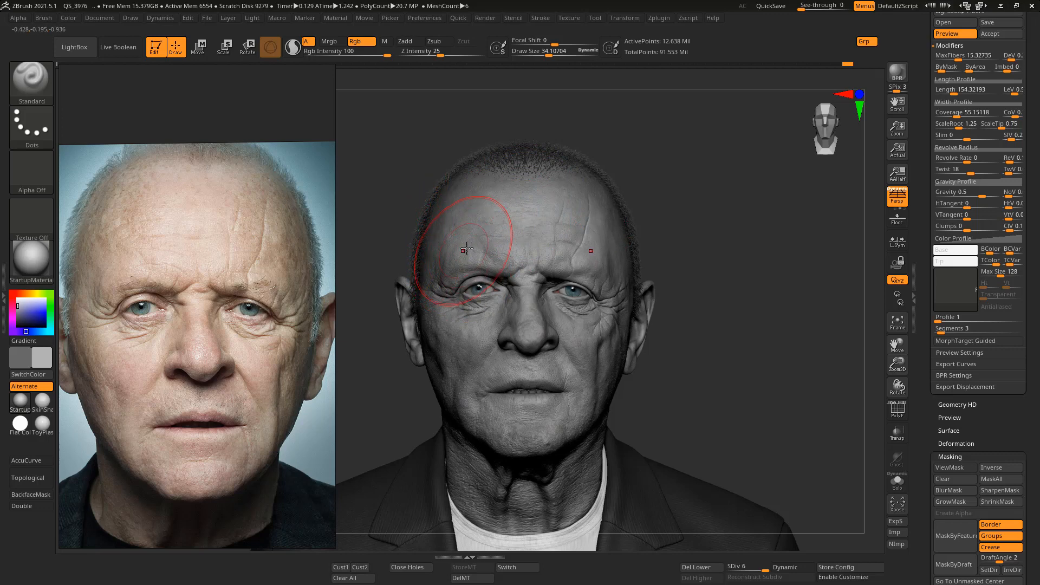
mouse_move(467, 252)
right_down()
mouse_move(463, 241)
mouse_move(474, 239)
mouse_move(469, 278)
mouse_move(593, 267)
right_up()
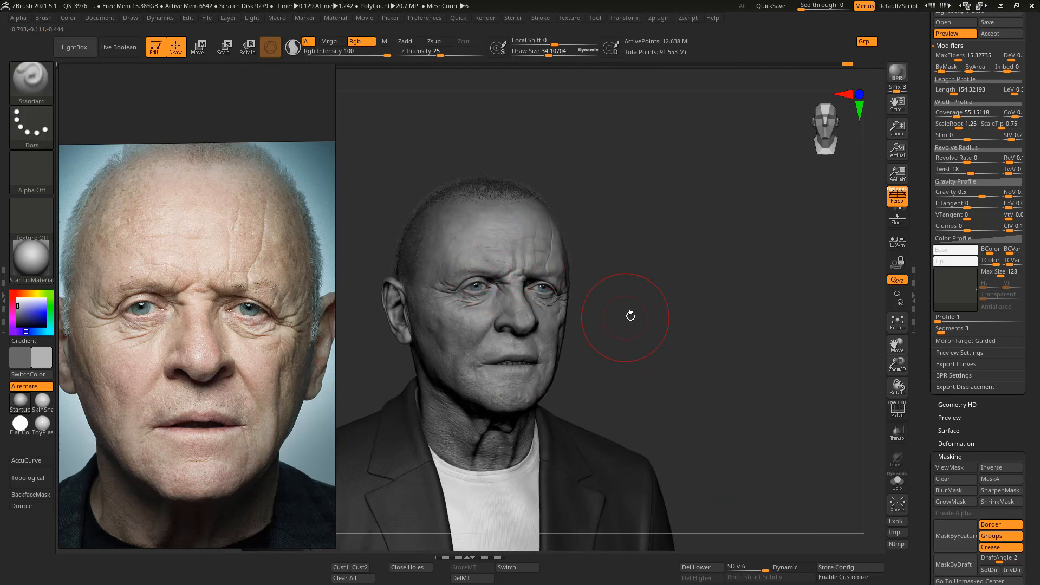
ctrl+right_drag(492, 212, 510, 228)
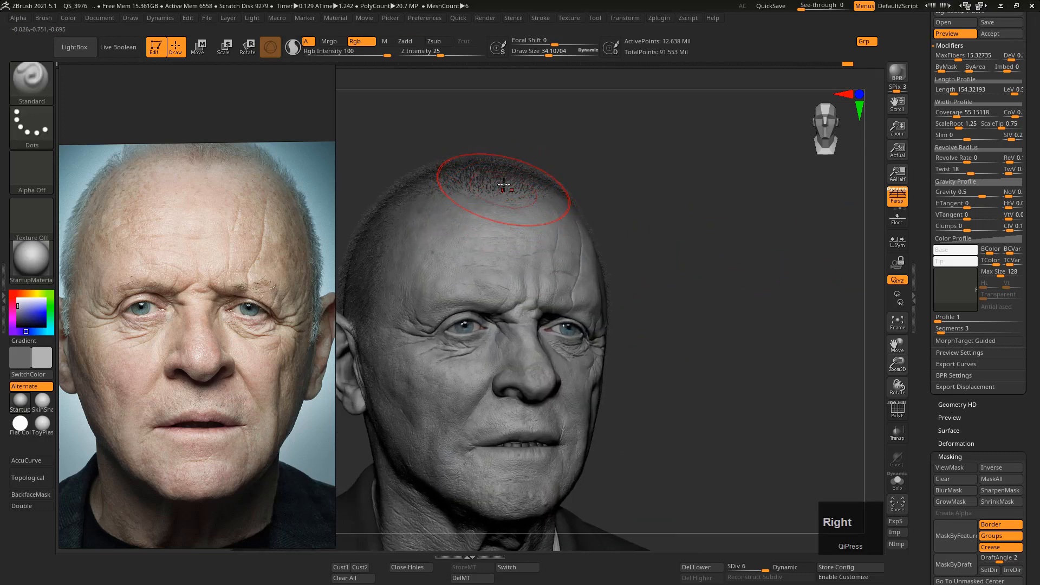
ctrl+right_drag(481, 175, 503, 177)
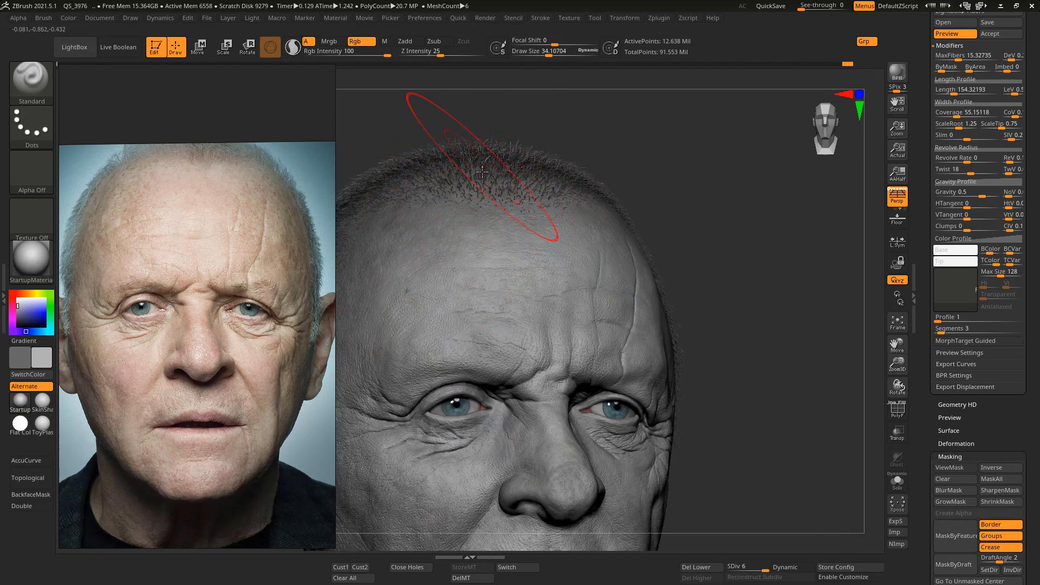
key(s)
drag(485, 172, 482, 169)
alt+right_drag(456, 200, 538, 187)
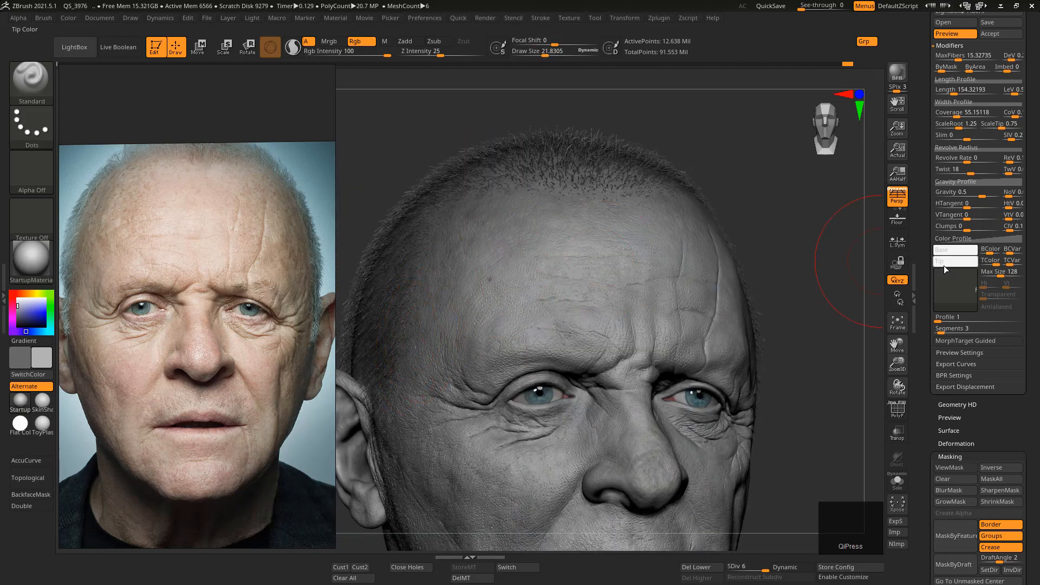
Examine the front hairline and temples of the bust against the whole head in the reference portrait.
drag(925, 276, 924, 255)
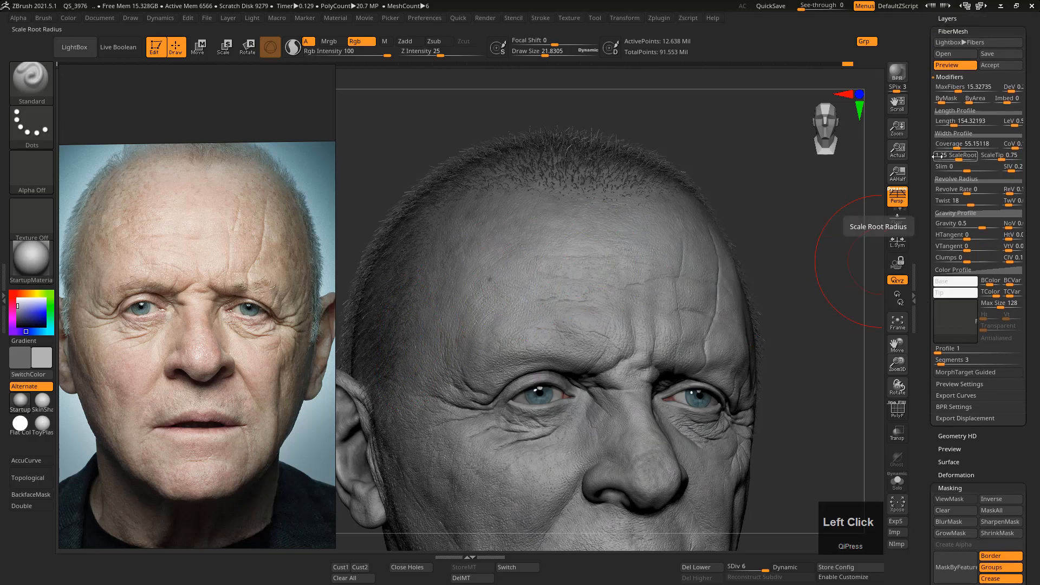
mouse_move(738, 292)
right_down()
mouse_move(738, 306)
mouse_move(683, 291)
right_up()
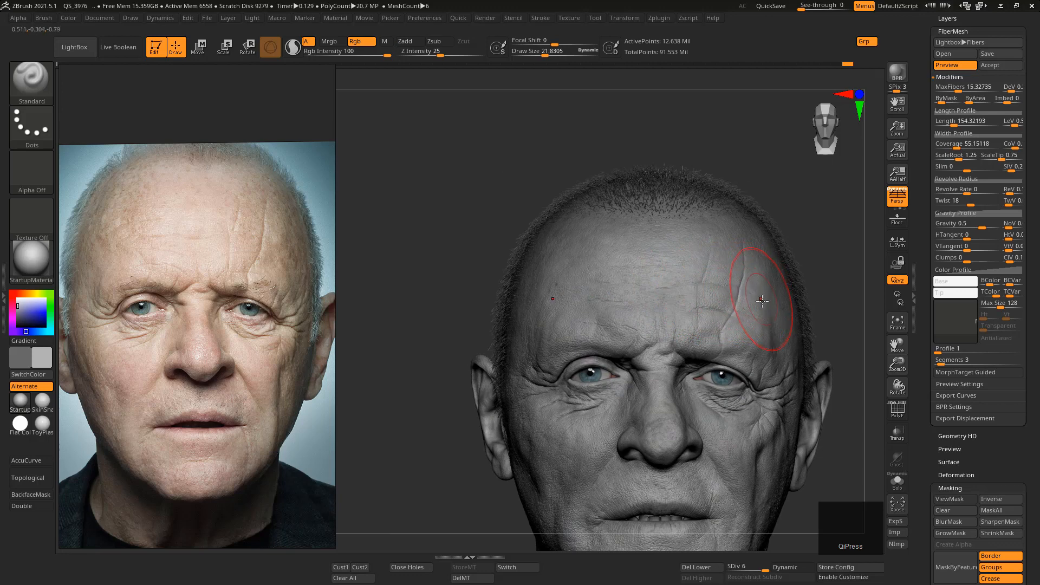
mouse_move(744, 304)
right_down()
mouse_move(733, 289)
mouse_move(750, 329)
mouse_move(729, 305)
mouse_move(746, 333)
right_up()
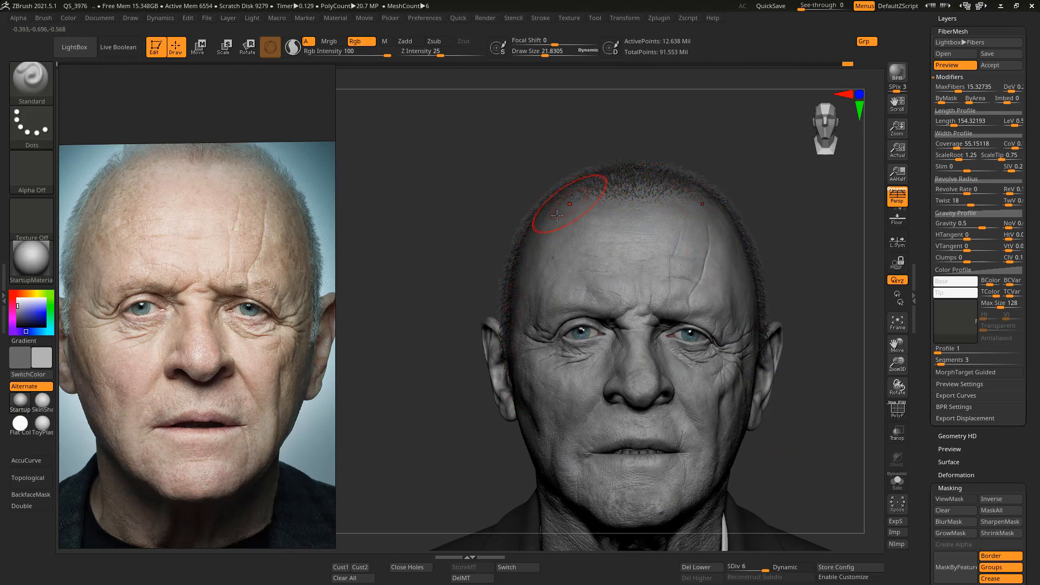
right_drag(557, 215, 471, 222)
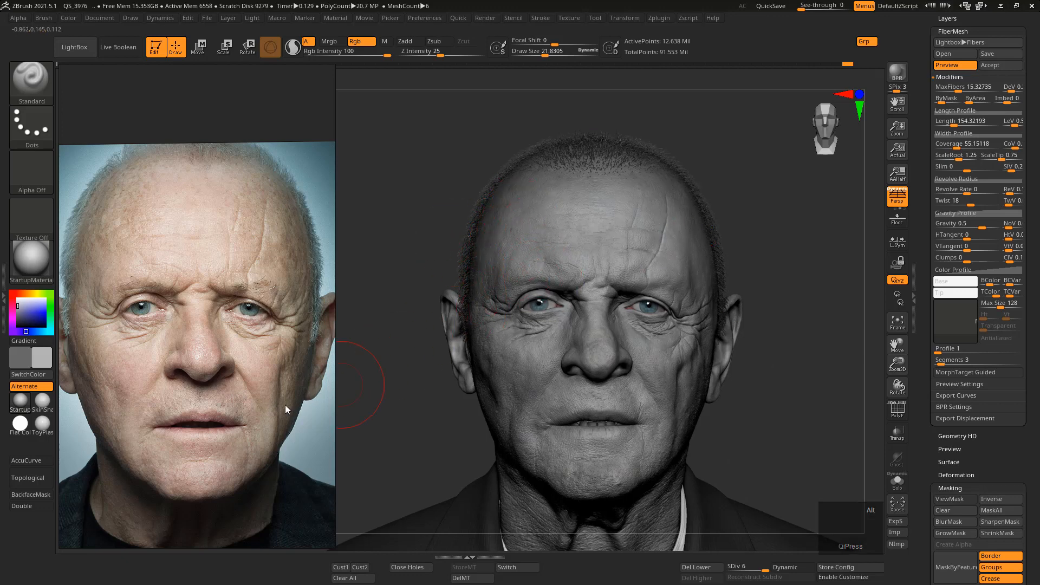
alt+right_drag(285, 404, 275, 397)
alt+middle_drag(275, 396, 279, 340)
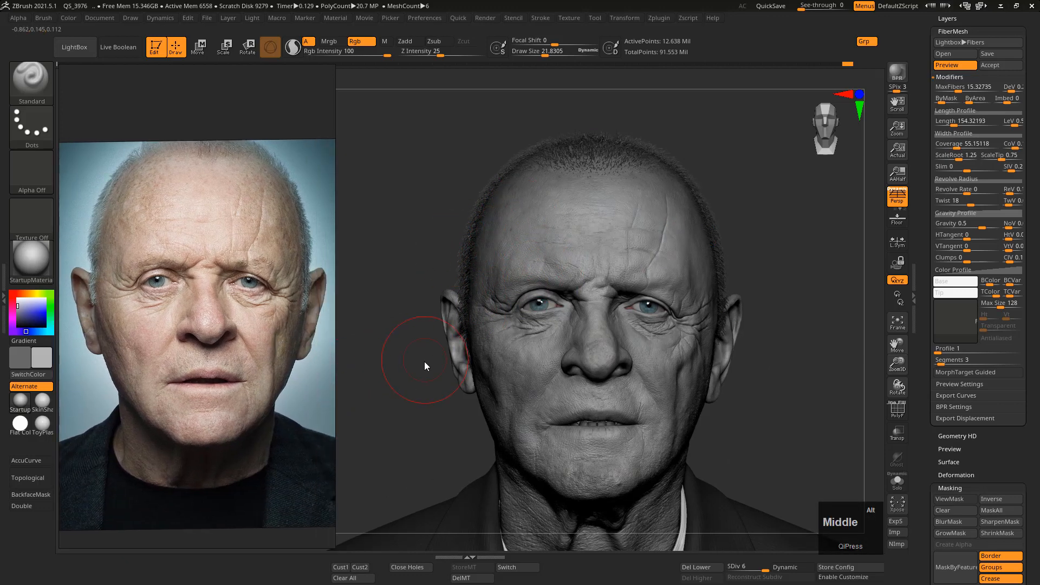
right_drag(400, 358, 398, 355)
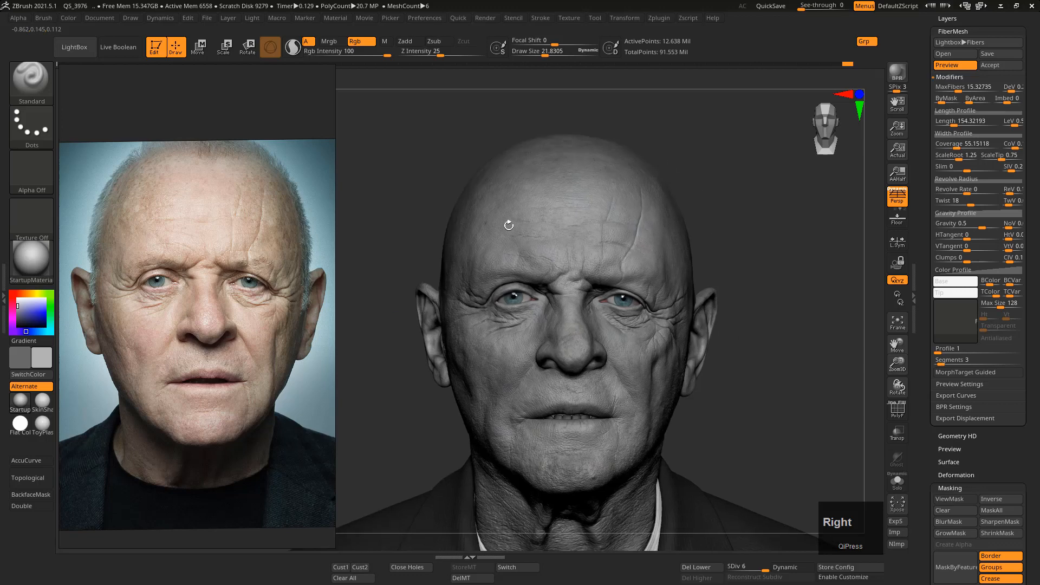
right_drag(508, 225, 508, 225)
Set the draw size to about 17 and isolate the head with its fibers, hiding the eyes and clothing.
key(s)
drag(550, 174, 548, 174)
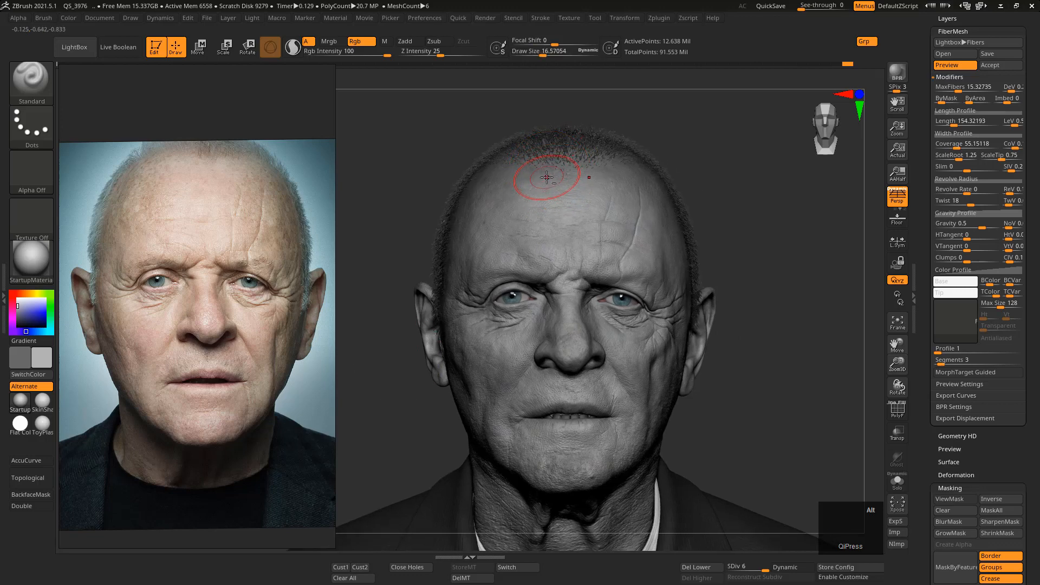
key(alt+s)
right_drag(548, 179, 558, 184)
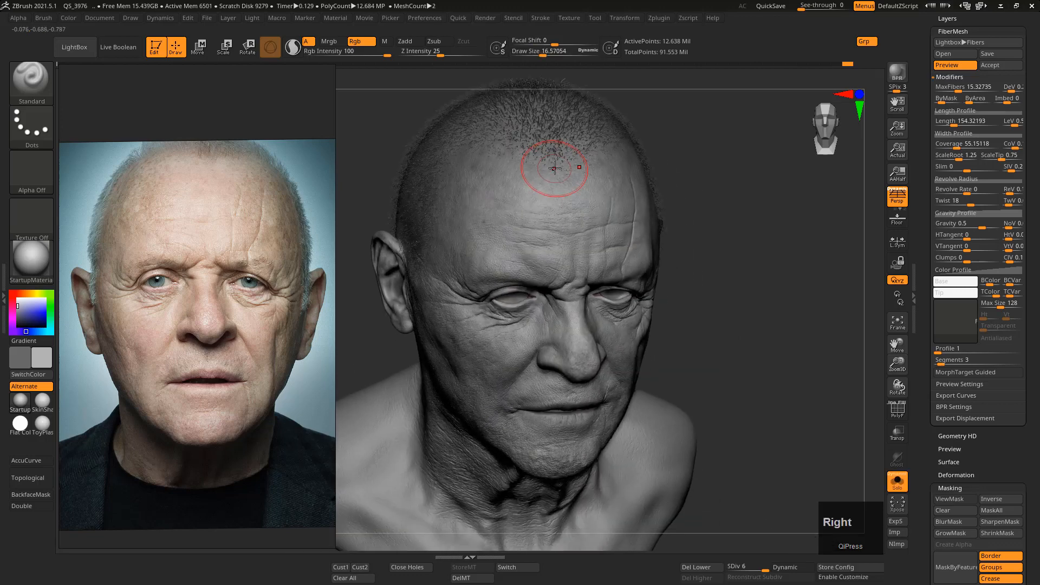
Bring back the hidden eyes and clothing around the isolated head and its fiber preview.
key(s)
drag(543, 163, 553, 157)
key(s)
mouse_move(553, 157)
right_down()
mouse_move(561, 157)
mouse_move(539, 170)
mouse_move(562, 179)
right_up()
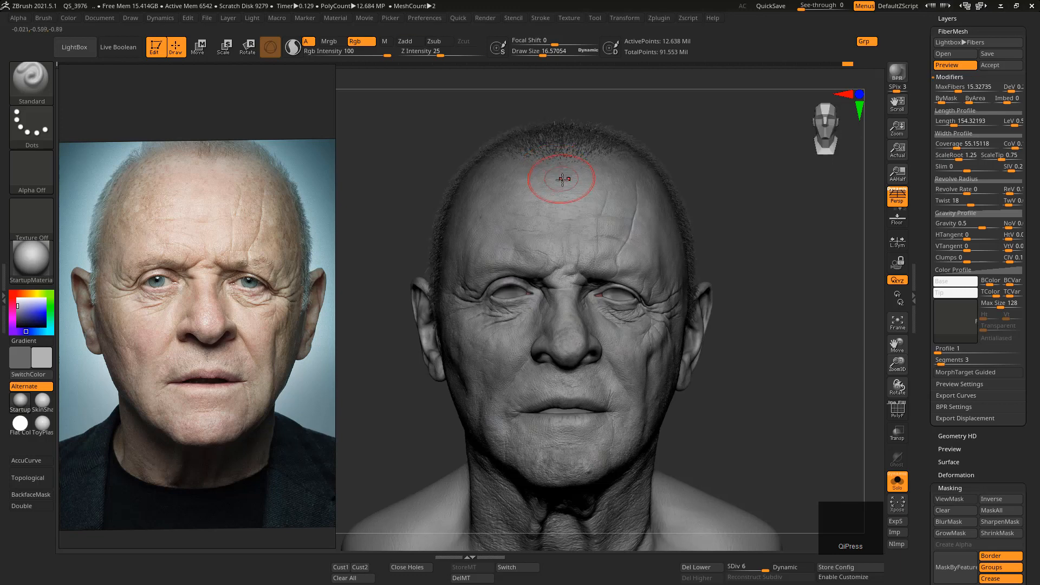
key(alt+s)
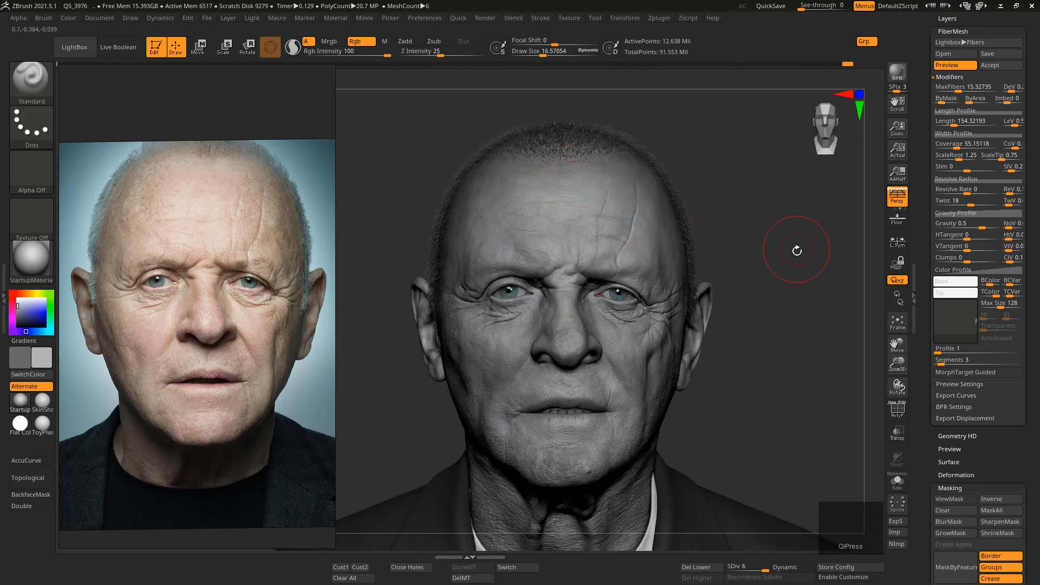
Examine the short hair on the full bust from the front and three-quarter views, including the hairline above the ear.
mouse_move(753, 269)
right_down()
mouse_move(726, 274)
mouse_move(754, 285)
right_up()
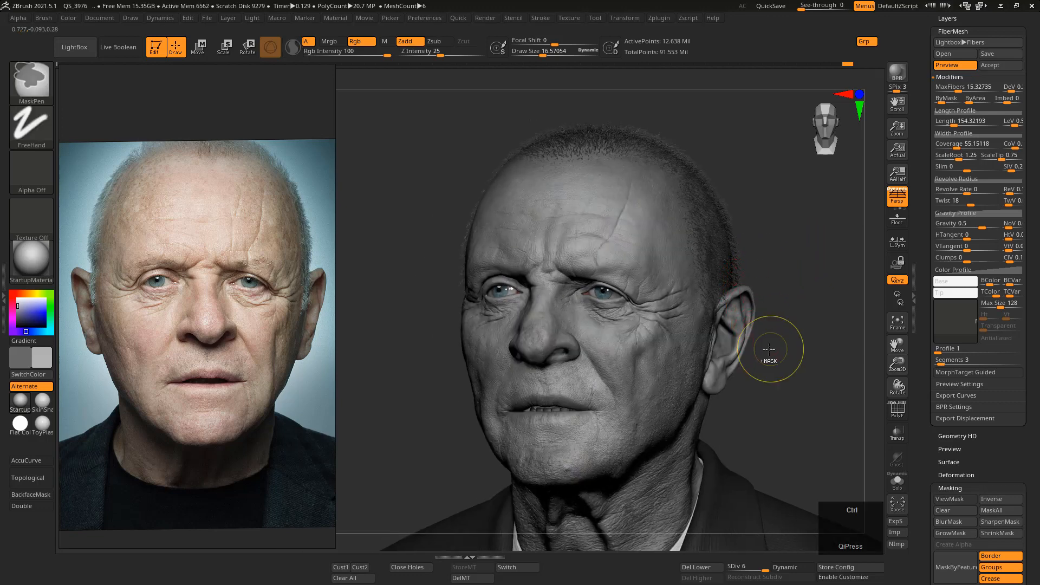
mouse_move(773, 348)
right_down()
mouse_move(748, 325)
mouse_move(764, 306)
right_up()
right_drag(742, 268, 743, 262)
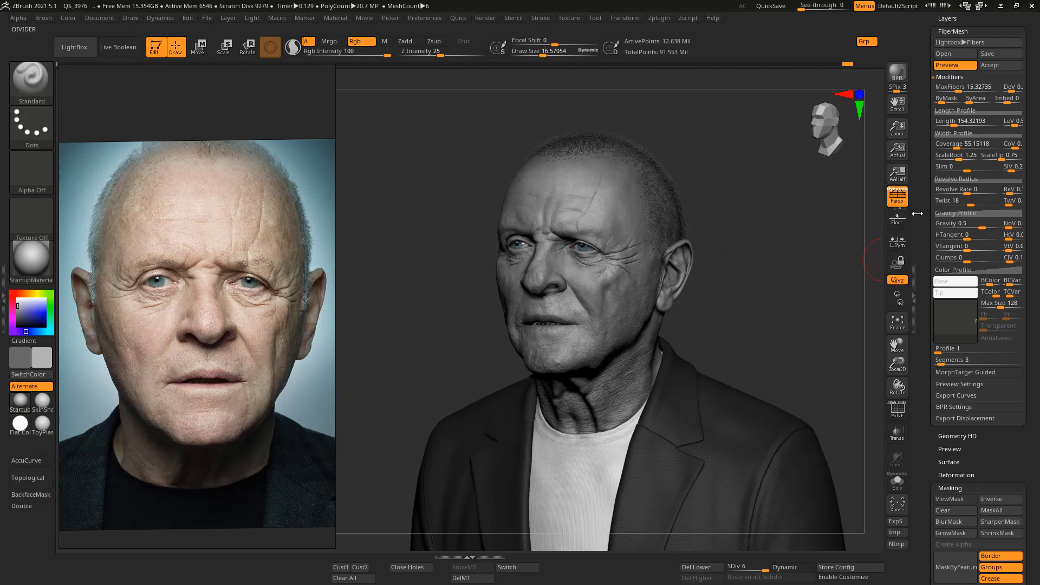
drag(925, 203, 919, 217)
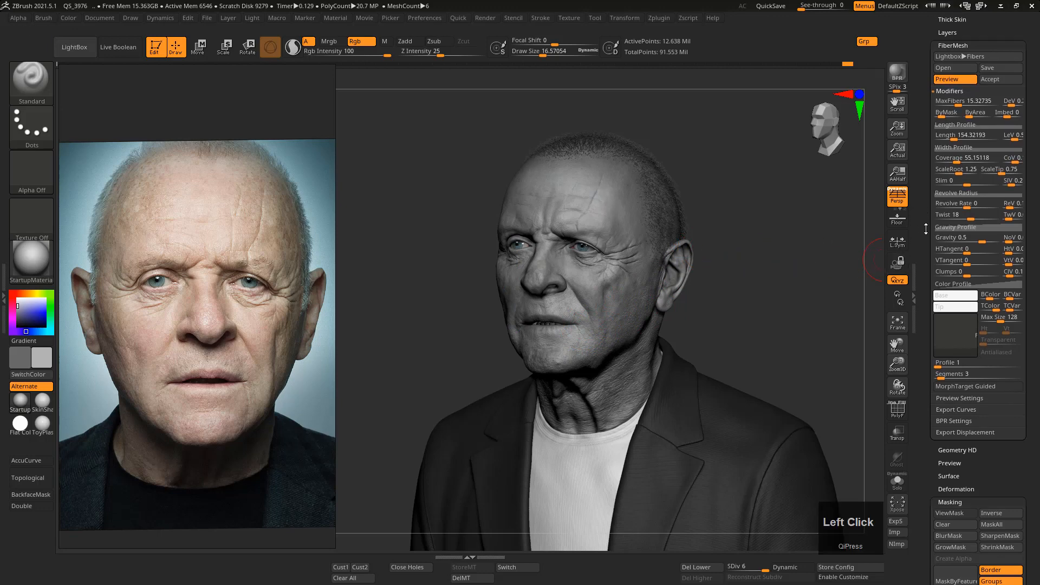
mouse_move(729, 233)
shift+right_down()
mouse_move(664, 228)
mouse_move(719, 243)
shift+right_up()
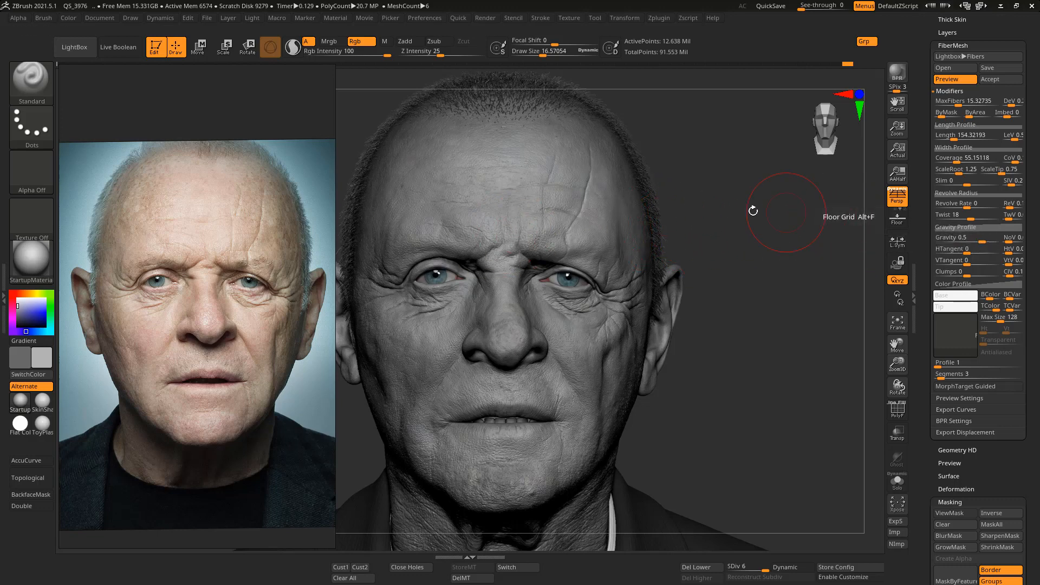
key(ctrl+shift)
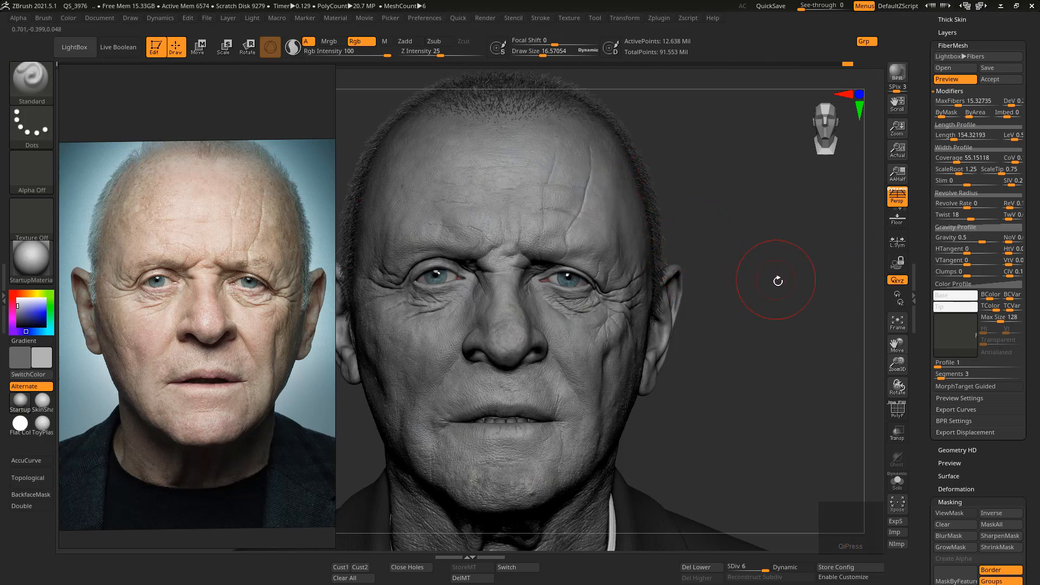
mouse_move(756, 306)
right_down()
mouse_move(734, 311)
mouse_move(740, 324)
right_up()
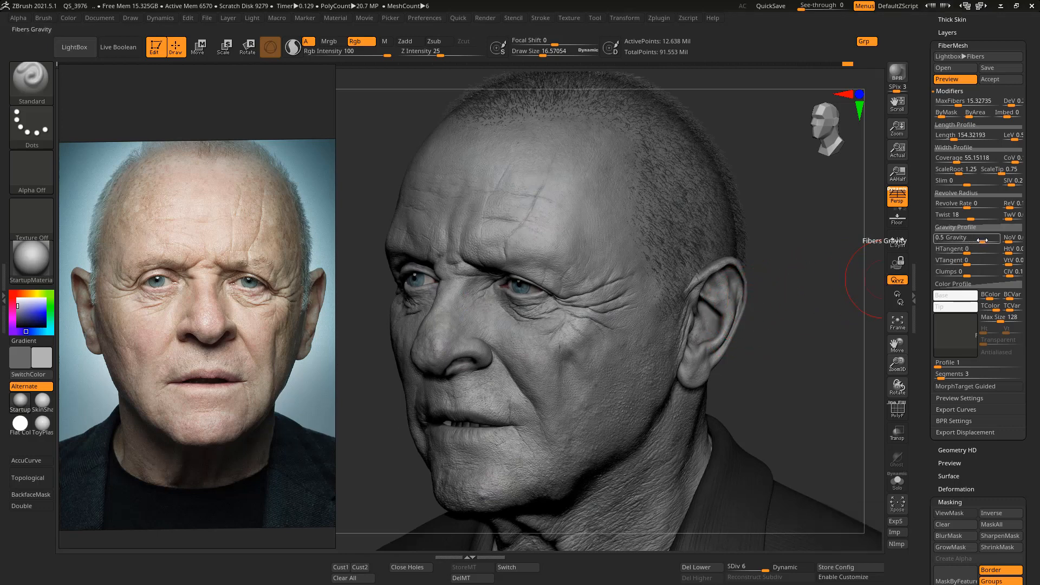
Try a fiber gravity of about 0.61, check it from the front and undo the change.
drag(983, 240, 985, 246)
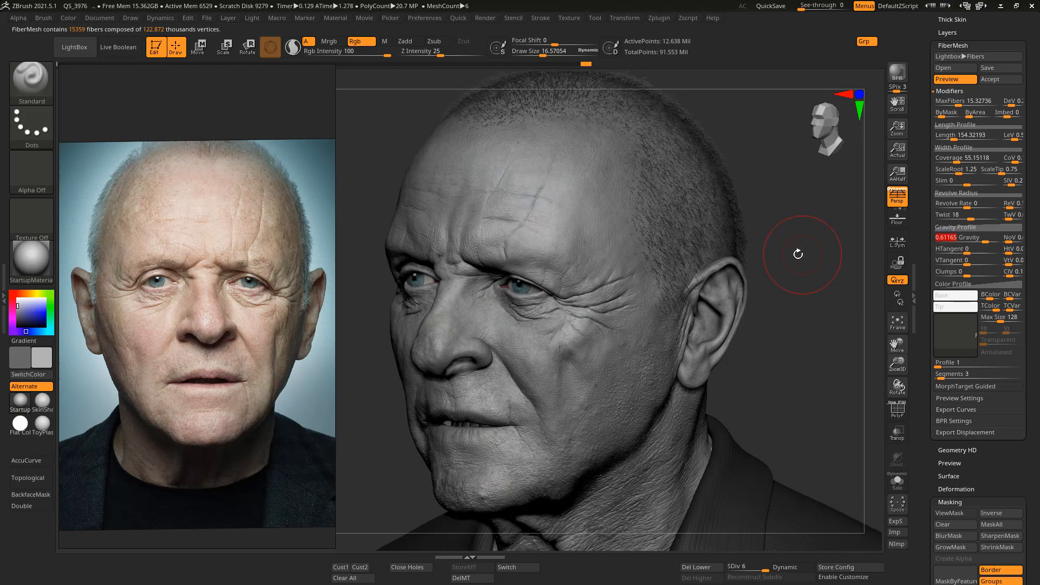
shift+right_drag(799, 254, 761, 247)
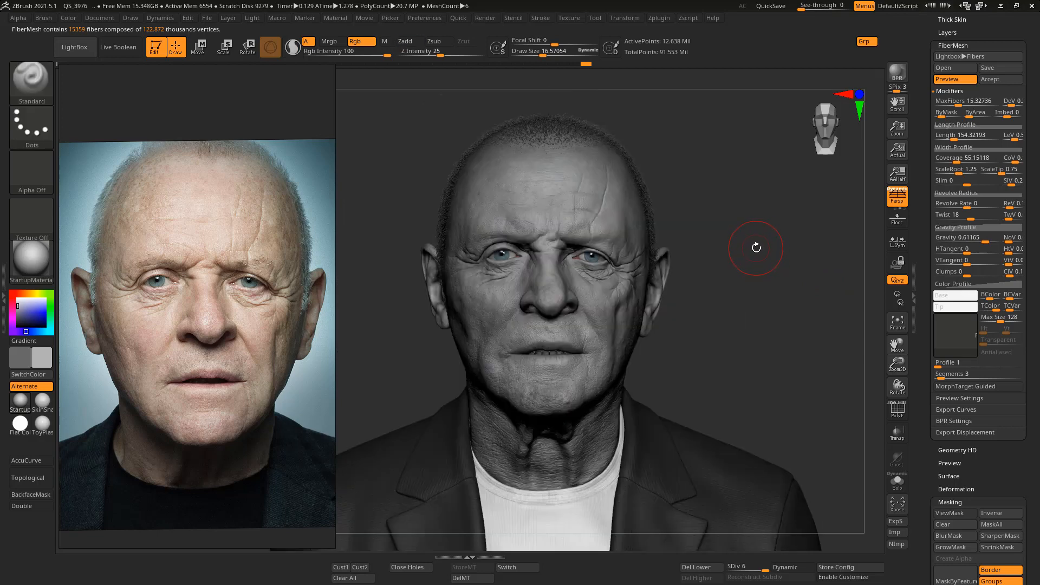
key(ctrl)
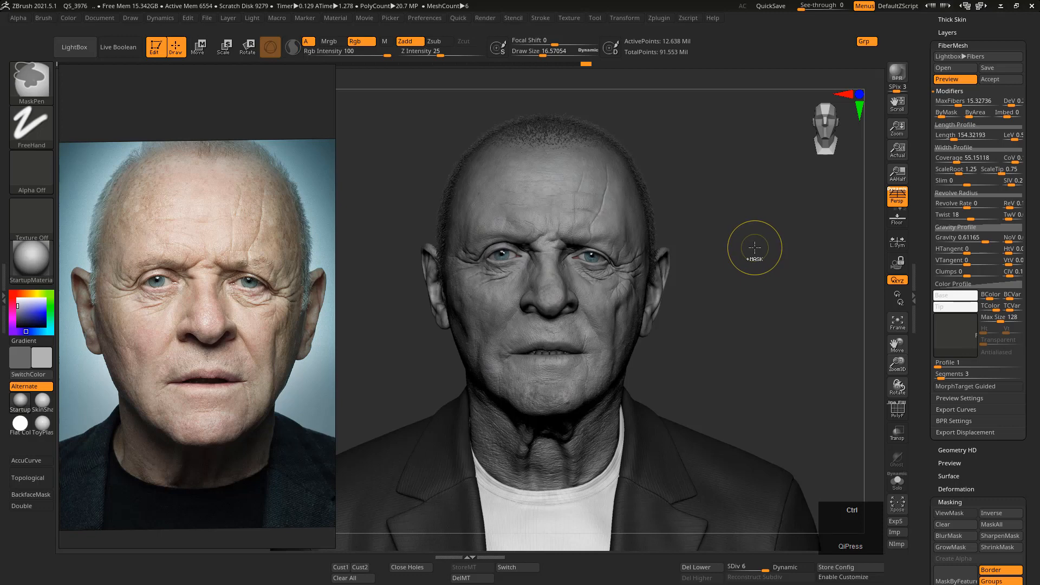
key(ctrl+z)
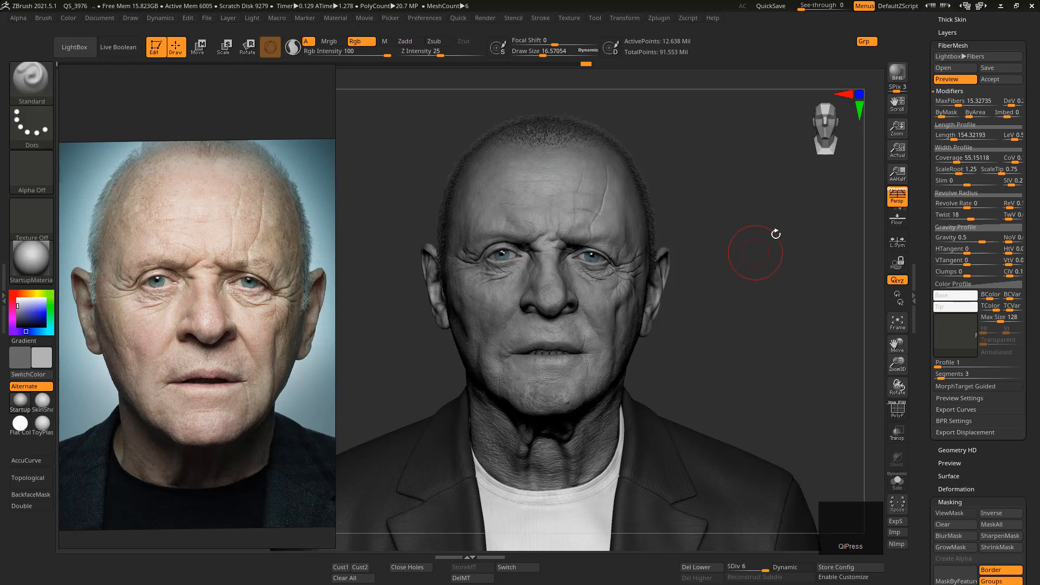
Regenerate the fiber preview and check the hair from the front and the three-quarter side.
key(Right)
key(Right)
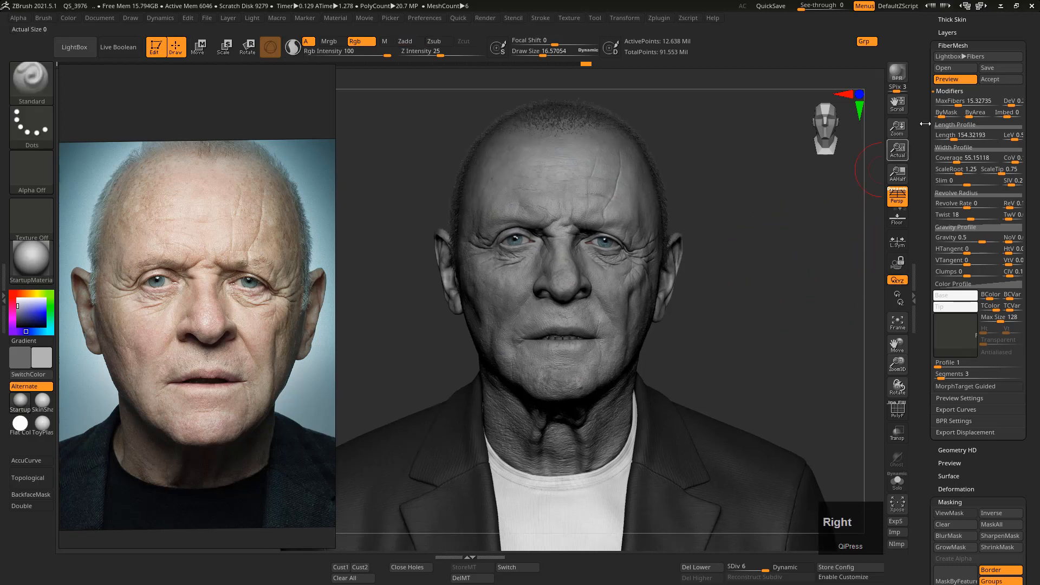
click(956, 80)
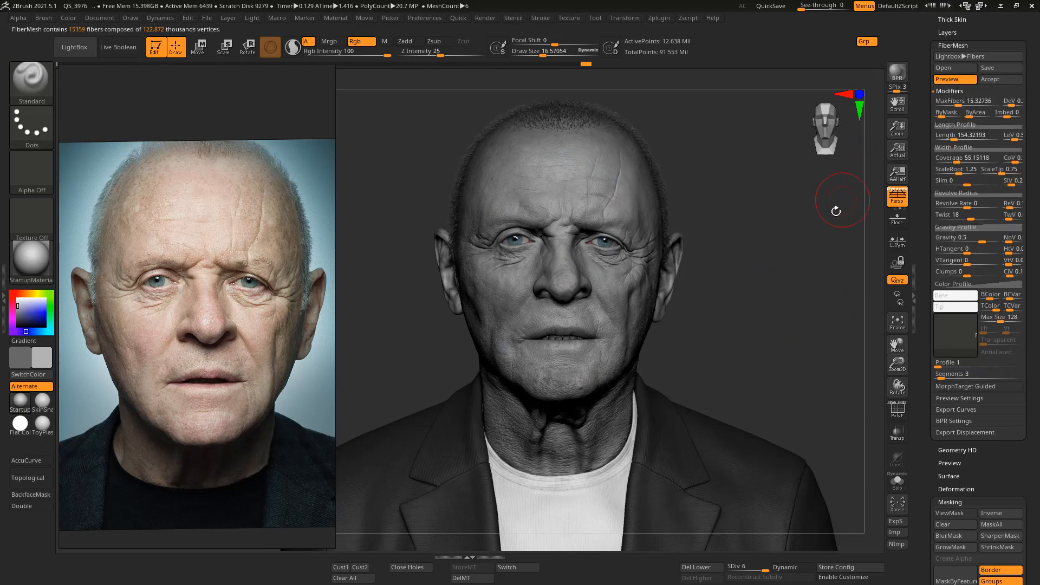
key(Right)
key(Right)
key(Right)
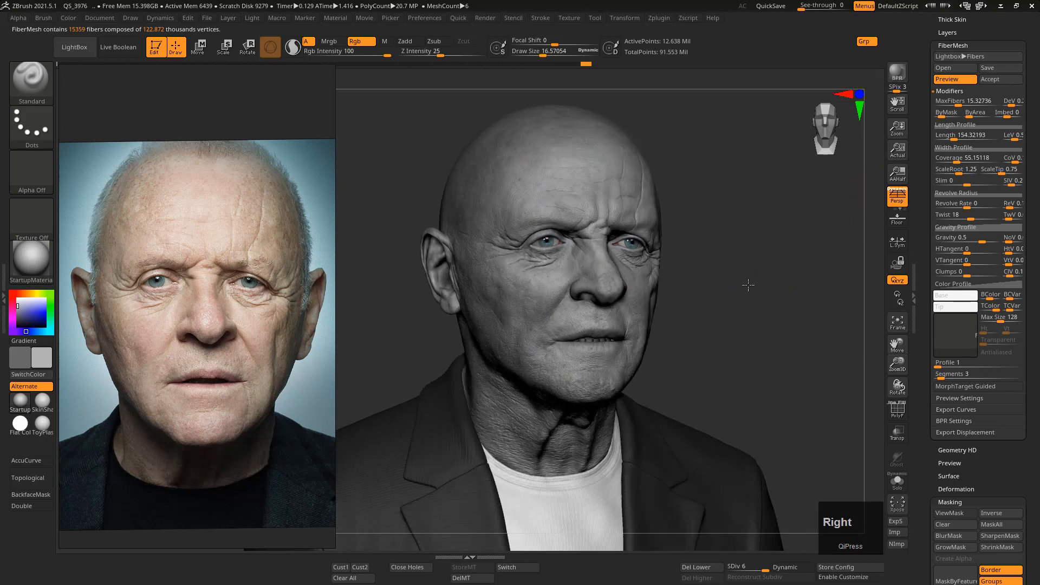
key(Right)
key(Right)
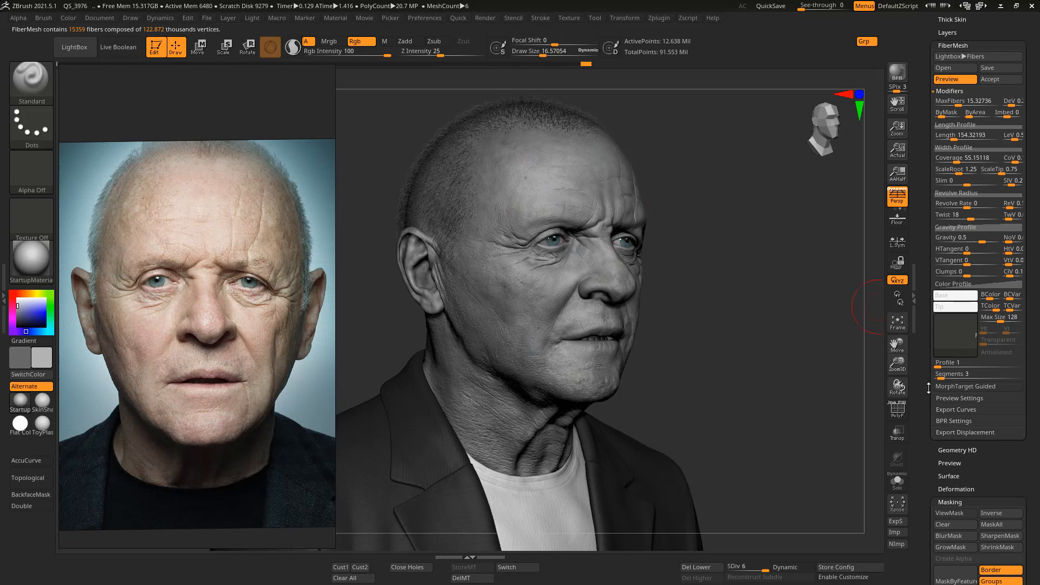
Accept the previewed fibers as a new subtool, declining the Fast Preview mode.
drag(929, 388, 929, 431)
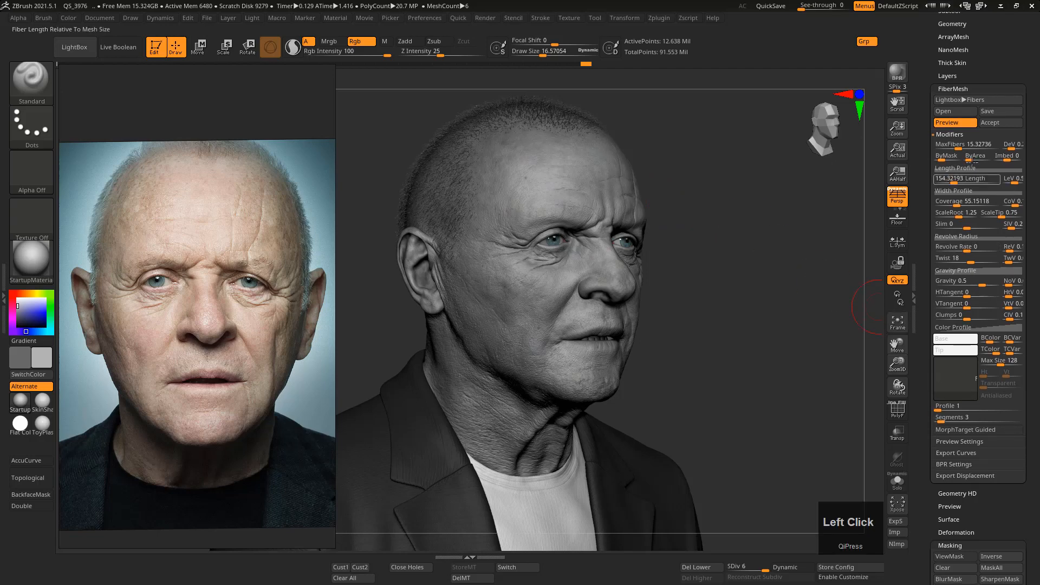
click(994, 124)
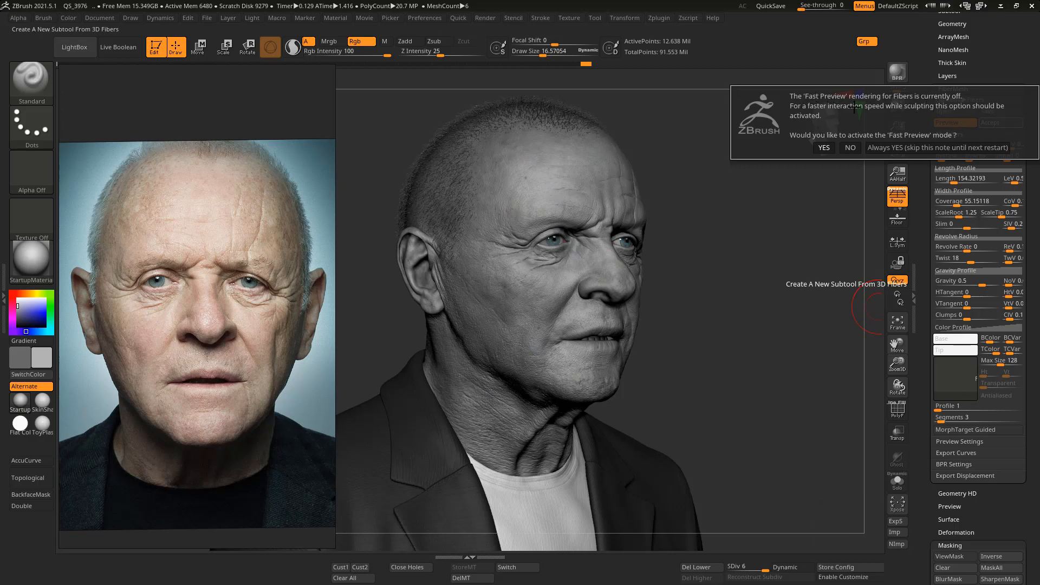
click(851, 147)
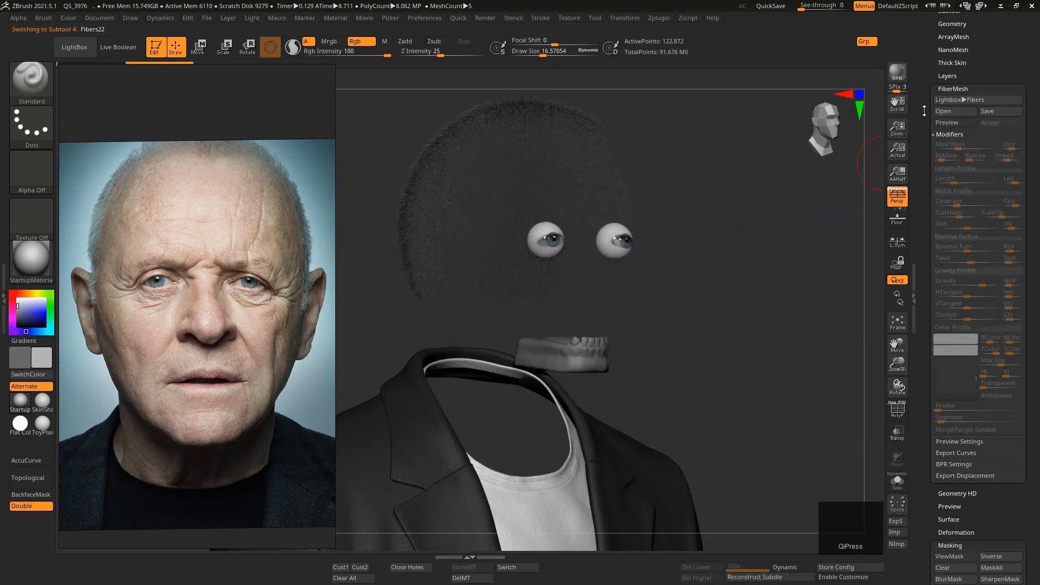
Make the head subtool Recovered_Tool3 visible together with the accepted fibers.
drag(925, 111, 926, 199)
click(943, 194)
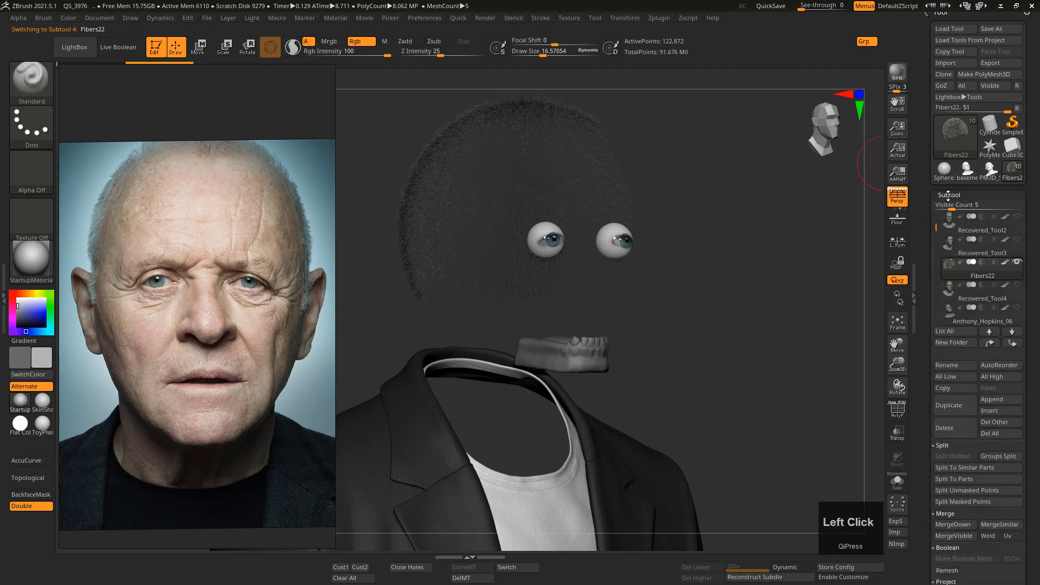
mouse_move(953, 271)
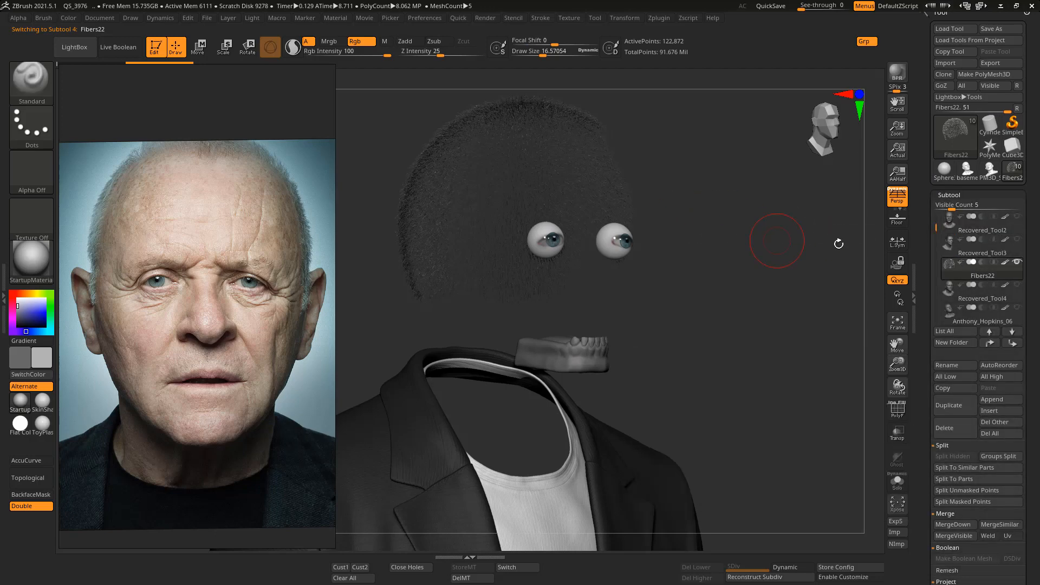
click(1017, 243)
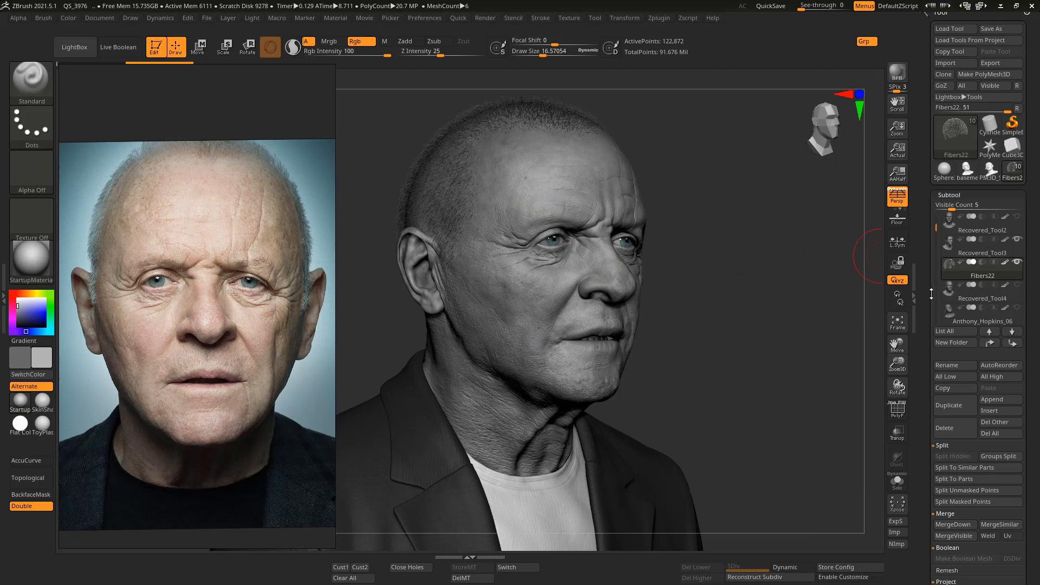
Isolate the accepted fiber subtool and inspect its strands from several angles.
drag(927, 304, 930, 73)
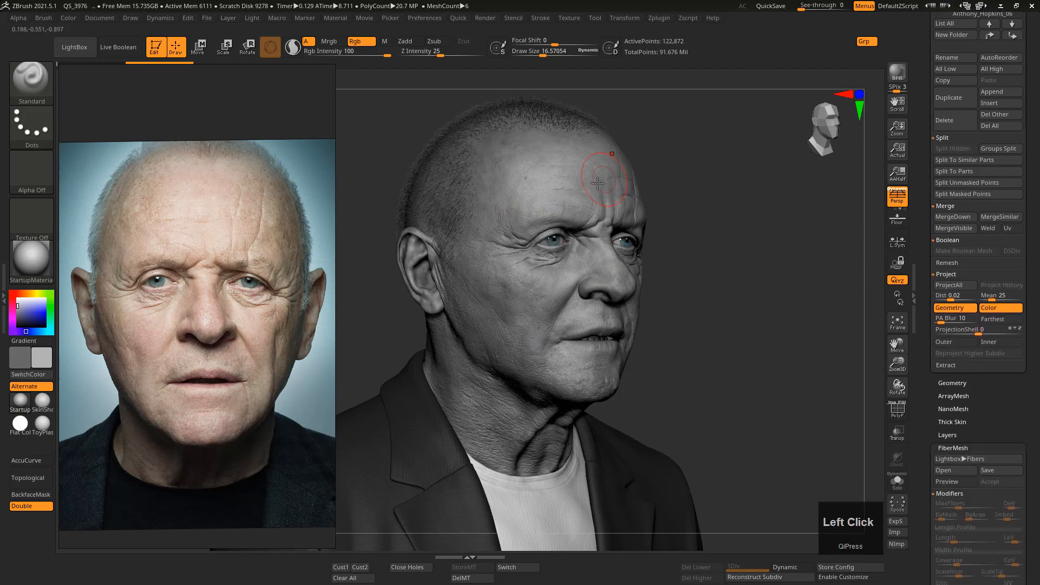
key(alt+s)
alt+right_drag(572, 204, 596, 296)
ctrl+right_drag(576, 258, 567, 232)
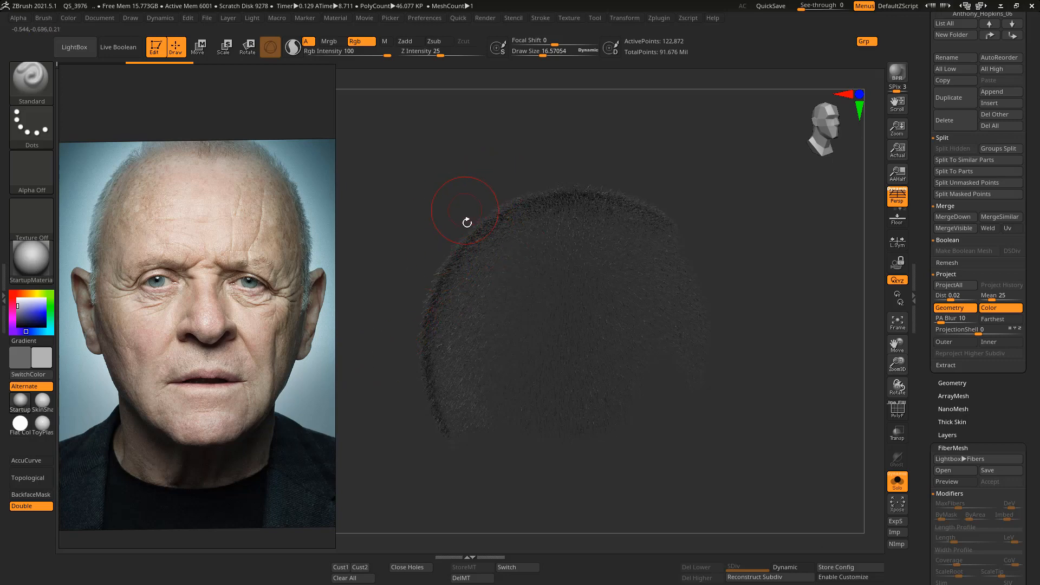
right_drag(476, 255, 445, 329)
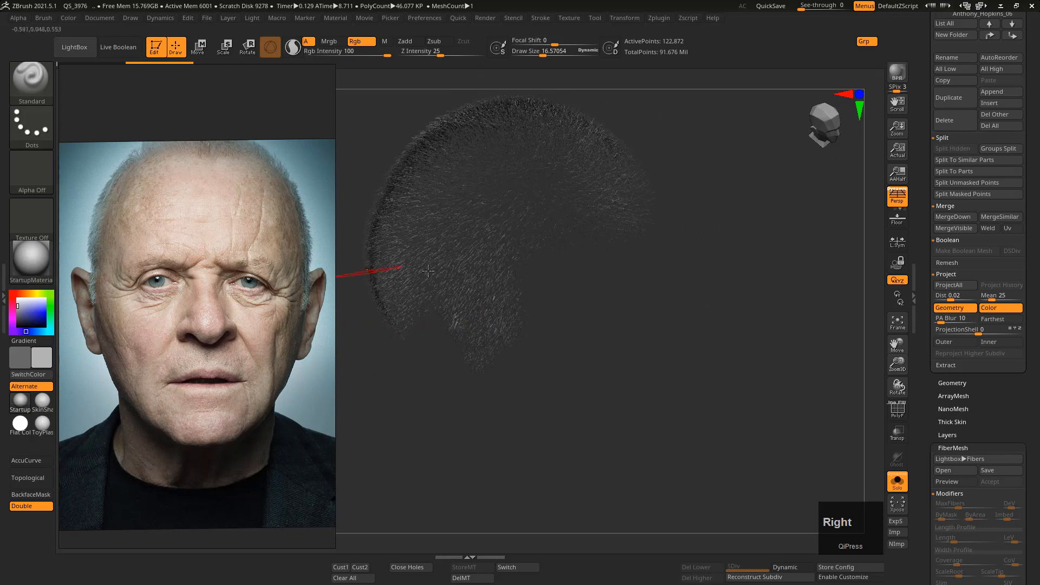
right_drag(440, 277, 337, 291)
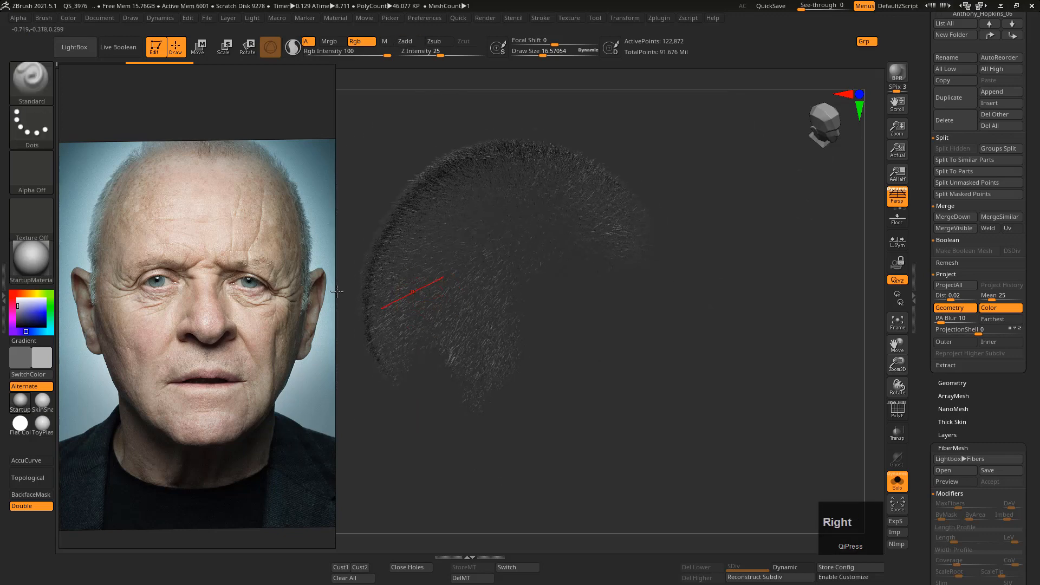
Choose the SkinShade material and check the isolated fibers with it from a three-quarter view.
click(45, 398)
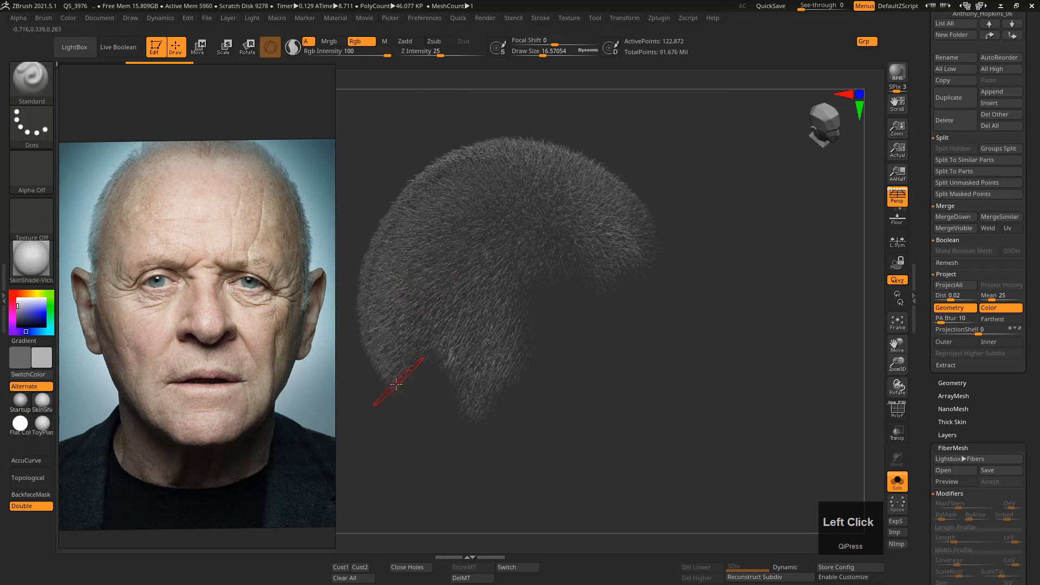
right_drag(400, 369, 421, 329)
key(alt)
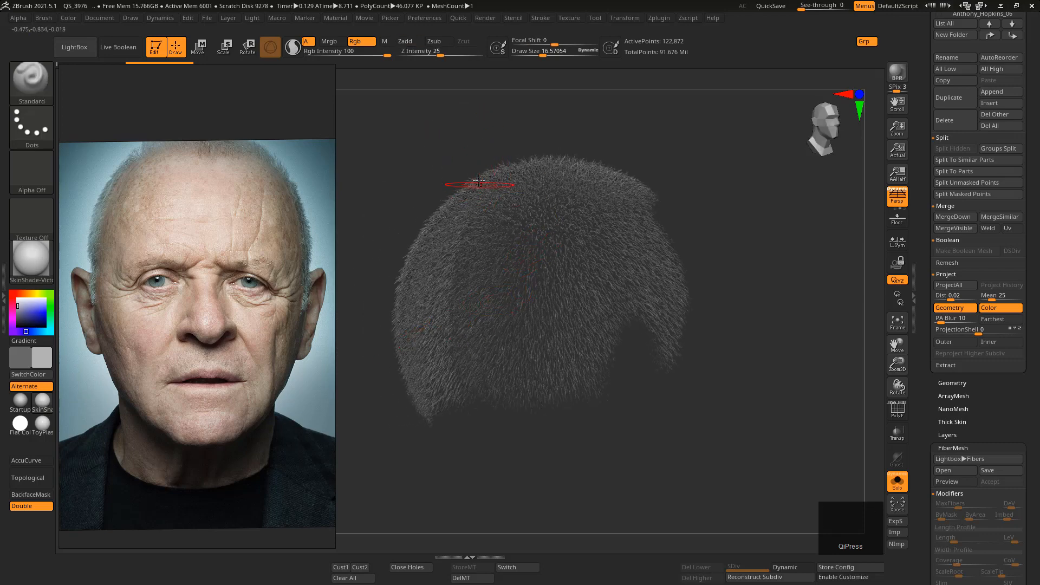
Restrict the fill to material only and fill the fiber subtool with the SkinShade material, moving the reference portrait aside and back.
click(385, 41)
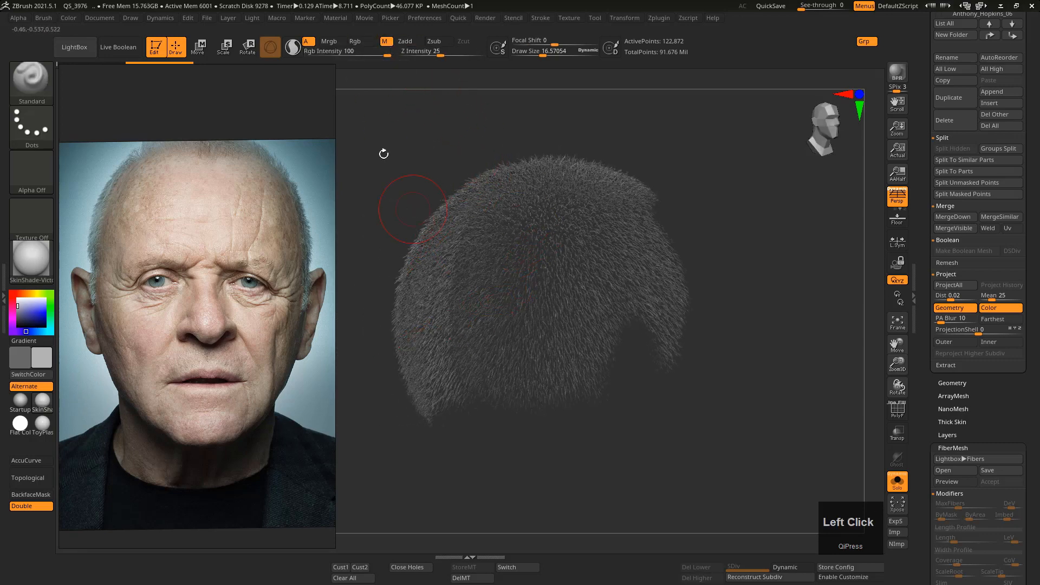
click(198, 66)
drag(198, 67, 192, 157)
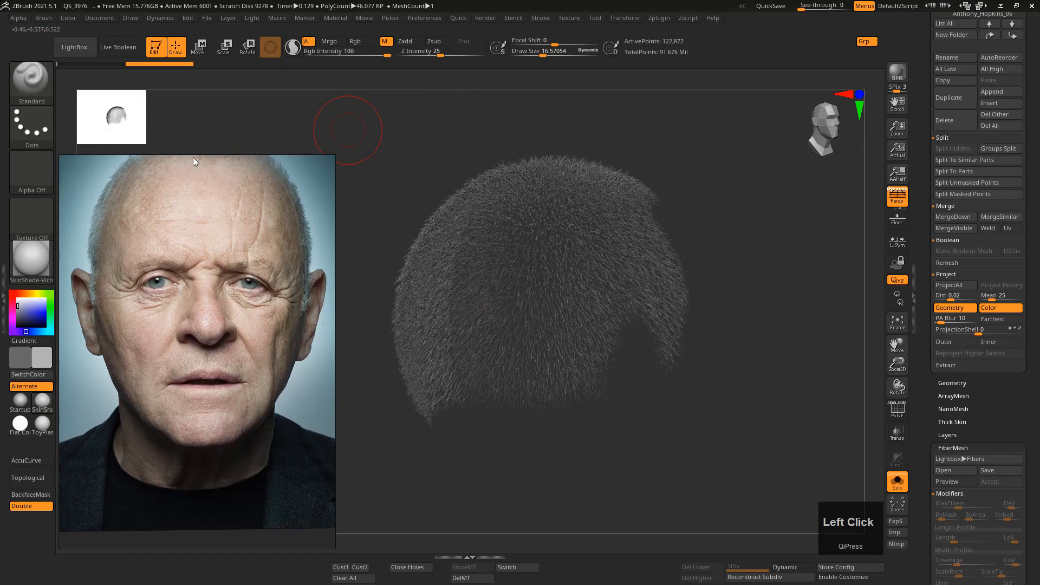
click(69, 18)
drag(108, 157, 109, 293)
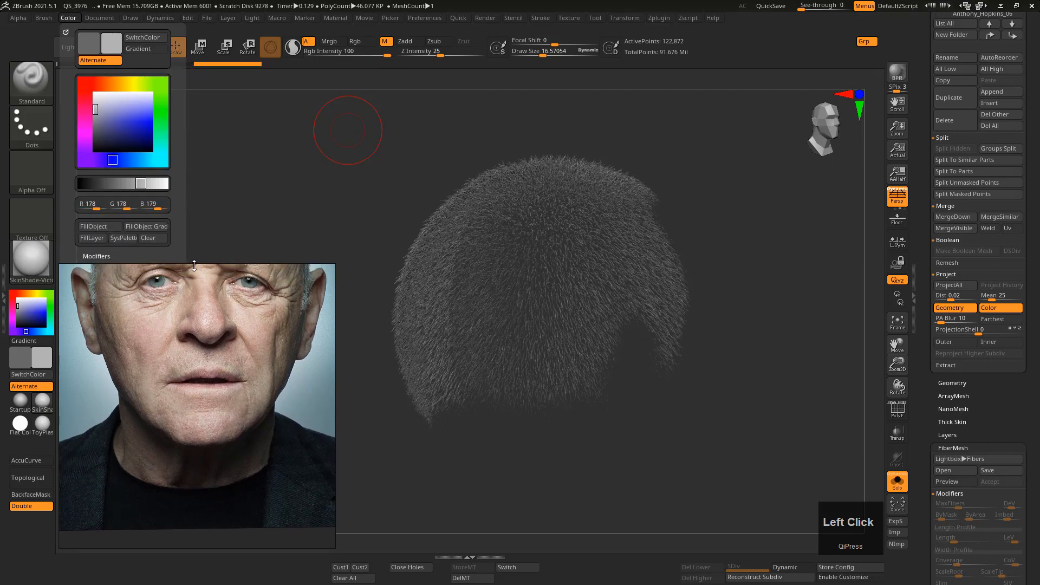
drag(193, 265, 295, 89)
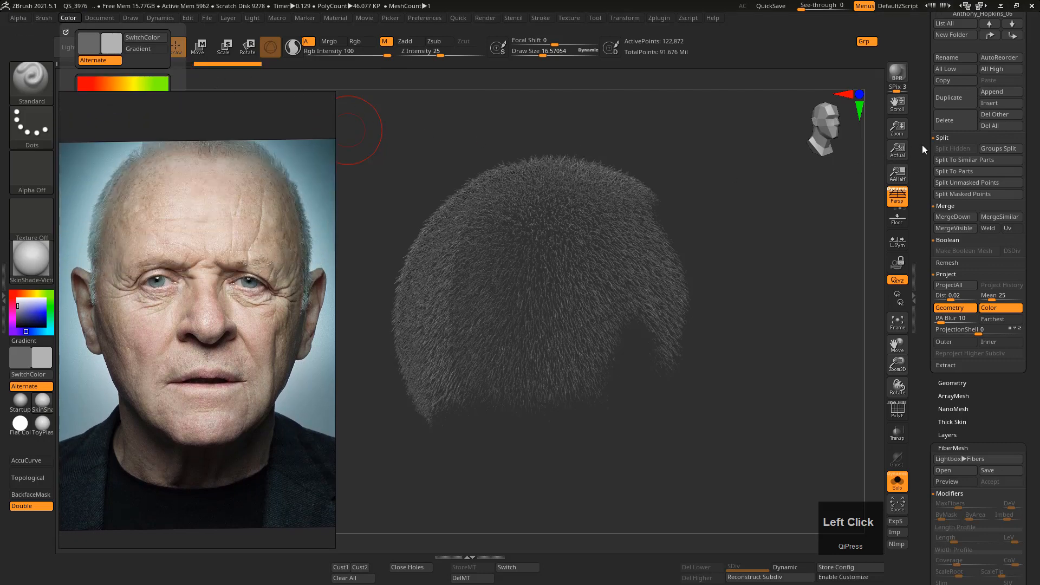
Show the full bust again and compare its hair from the front with the enlarged reference portrait.
scroll(925, 216, up, 10)
key(s)
key(s)
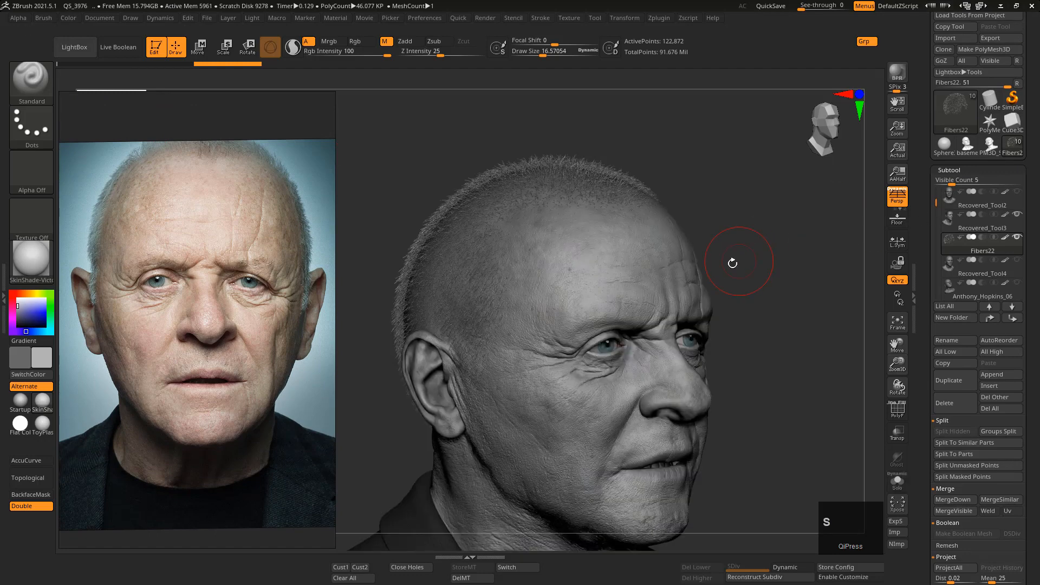
right_drag(697, 302, 596, 252)
ctrl+right_drag(556, 193, 564, 214)
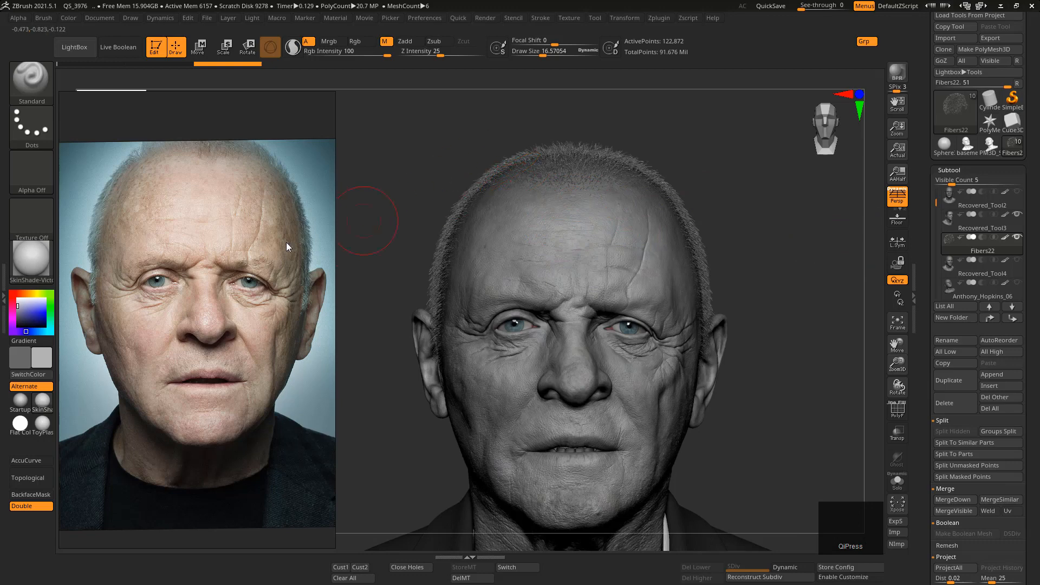
alt+middle_drag(286, 243, 217, 202)
alt+right_drag(217, 202, 233, 208)
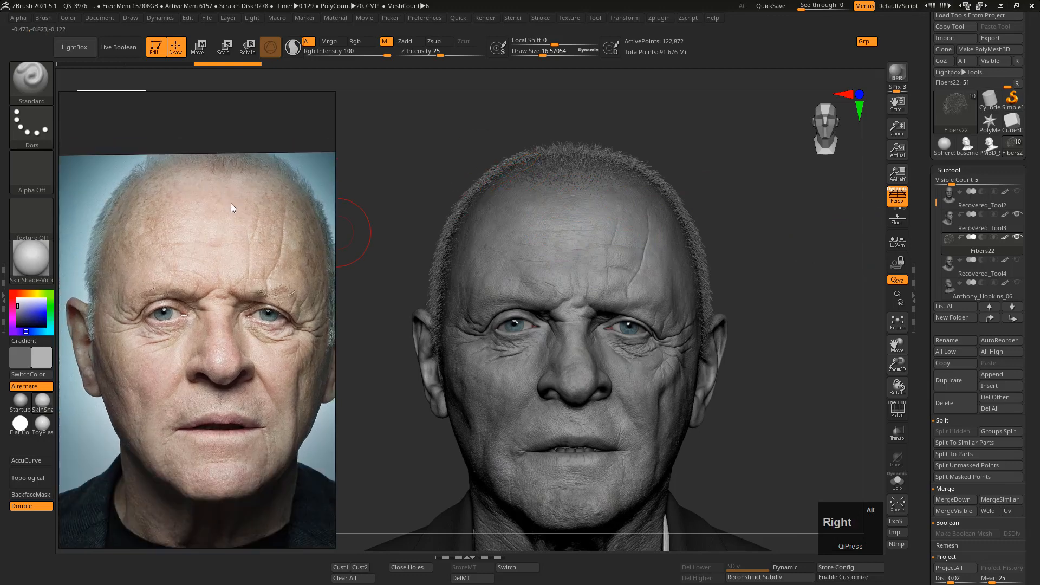
Switch to the Move brush, enlarge its Draw Size to about 38, and reshape the fiber silhouette along the bust's right temple.
middle_click(485, 217)
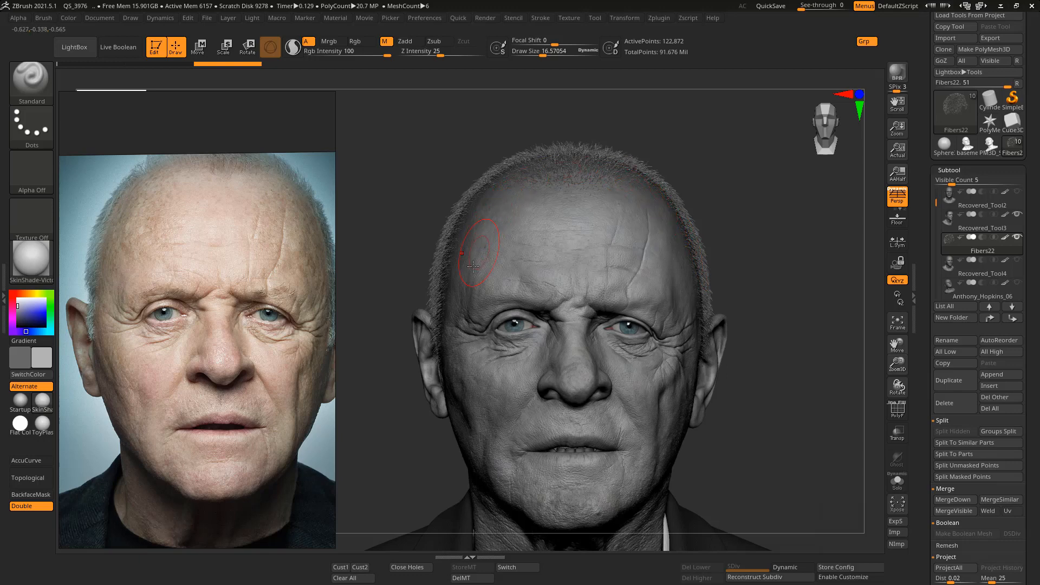
key(2)
click(453, 219)
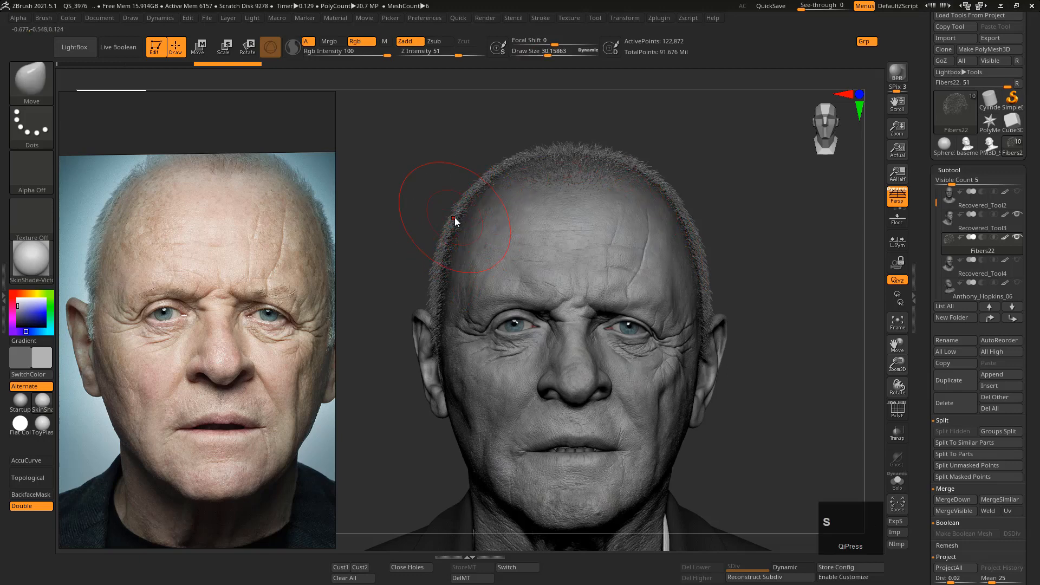
key(2)
click(454, 217)
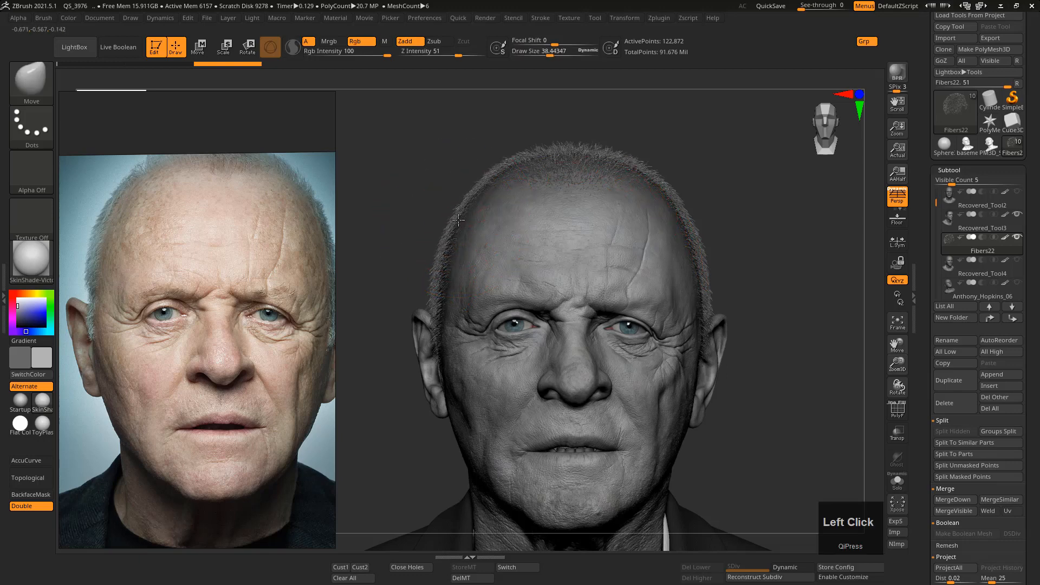
click(444, 241)
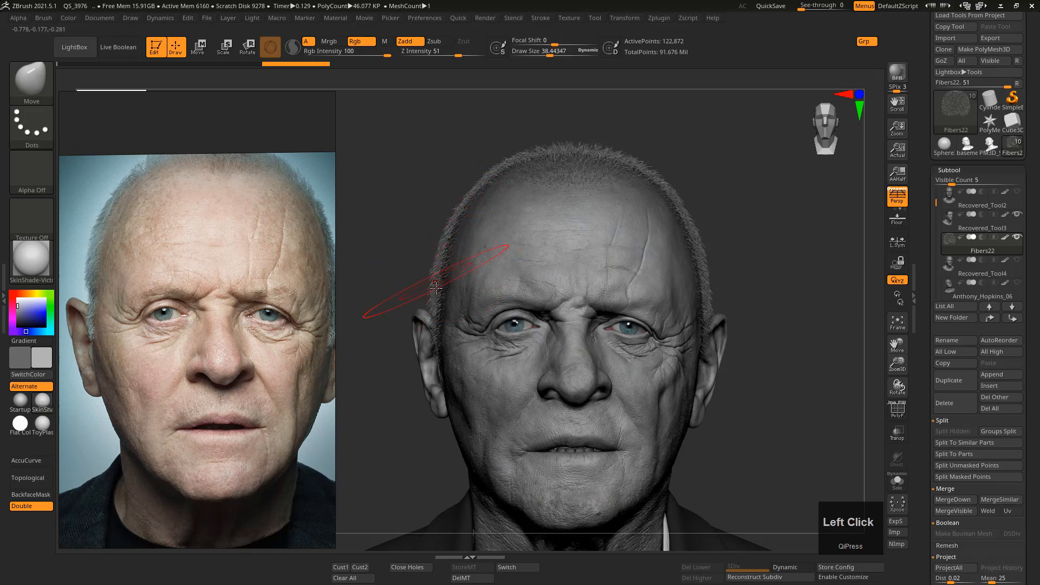
Adjust the fibers just above the bust's right ear with the Move brush, varying the Draw Size between strokes.
mouse_move(430, 311)
mouse_down()
mouse_move(442, 309)
mouse_move(439, 318)
mouse_move(439, 302)
mouse_move(431, 306)
mouse_up()
key(s)
key(s)
key(s)
key(s)
key(s)
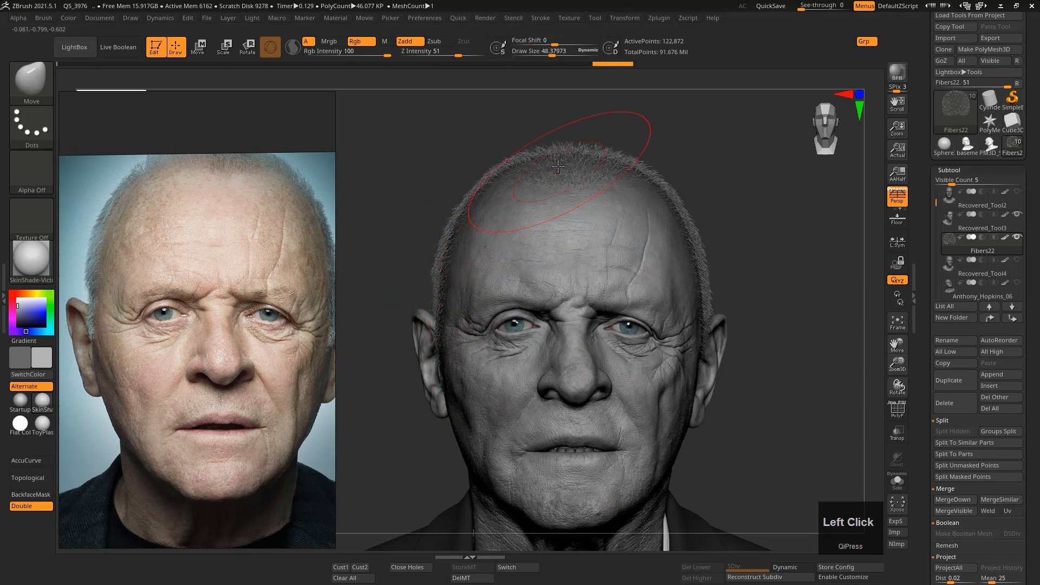
Lift the fibers at the front of the crown with a Draw Size of about 48, then reduce it to about 23 for the hairline.
key(s)
drag(558, 166, 560, 150)
key(2)
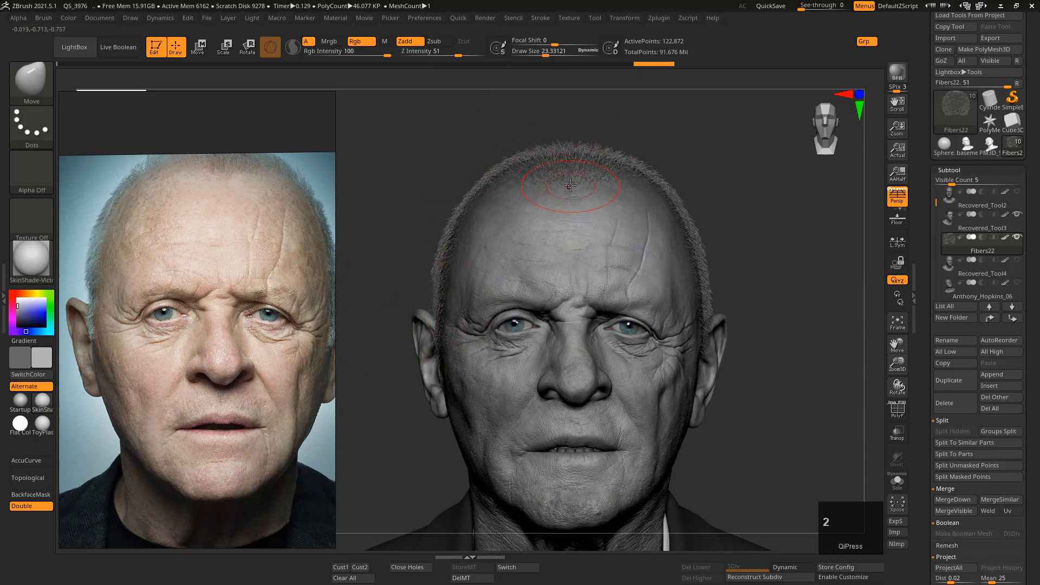
click(571, 185)
From a three-quarter view, nudge the front and top fibers upward and back with a Draw Size of about 43.
key(Right)
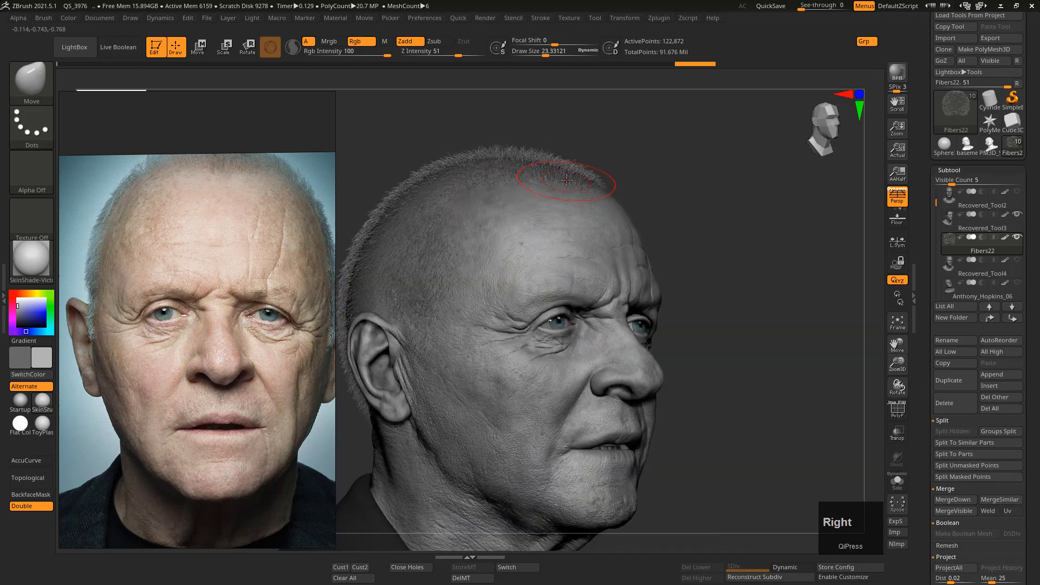
key(2)
drag(572, 174, 566, 165)
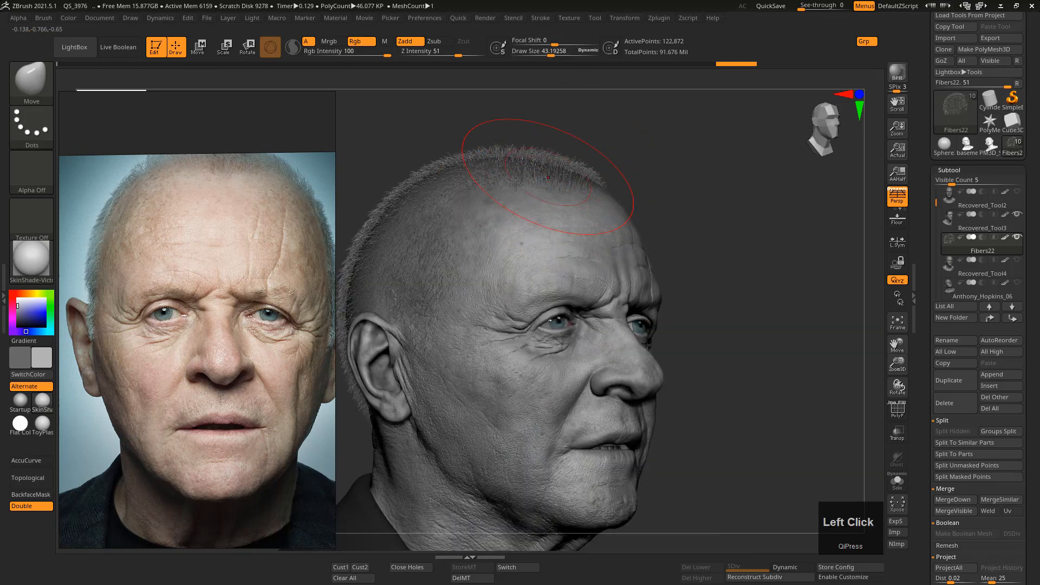
drag(505, 183, 459, 158)
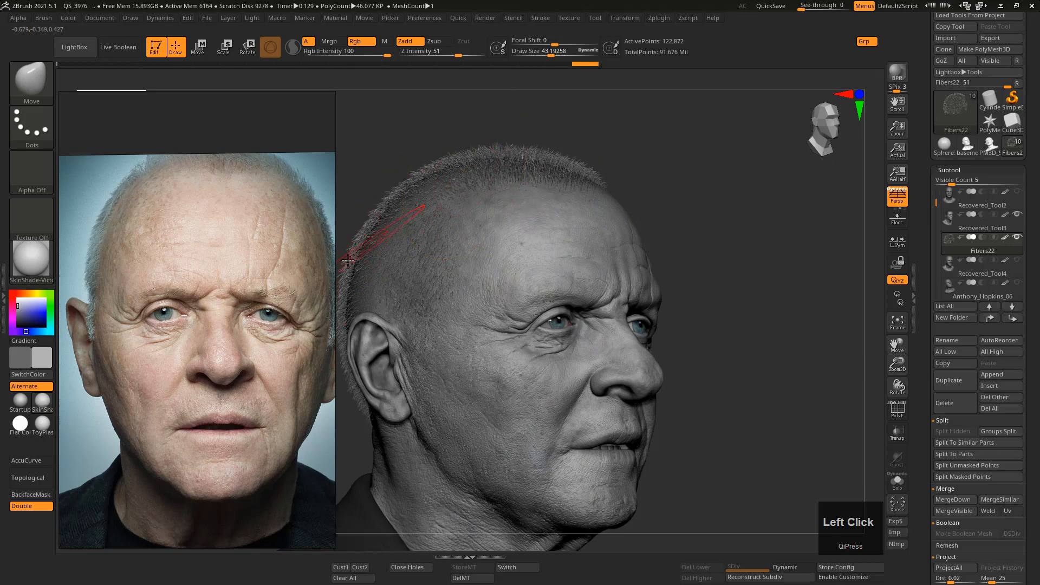
Move the fibers behind the right ear and up the back of the head using Draw Sizes of about 34 and 46.
key(Right)
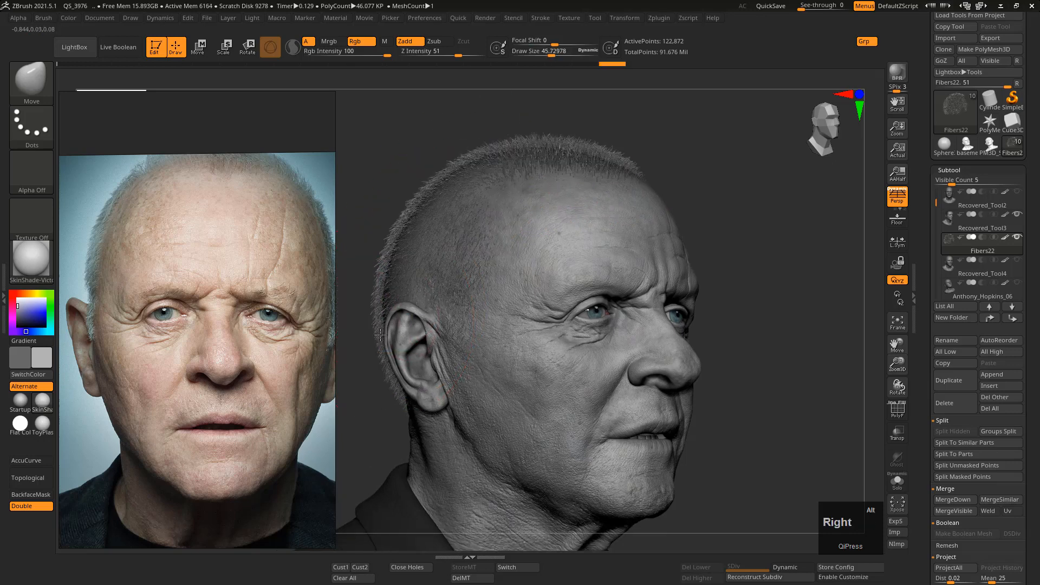
drag(386, 343, 389, 350)
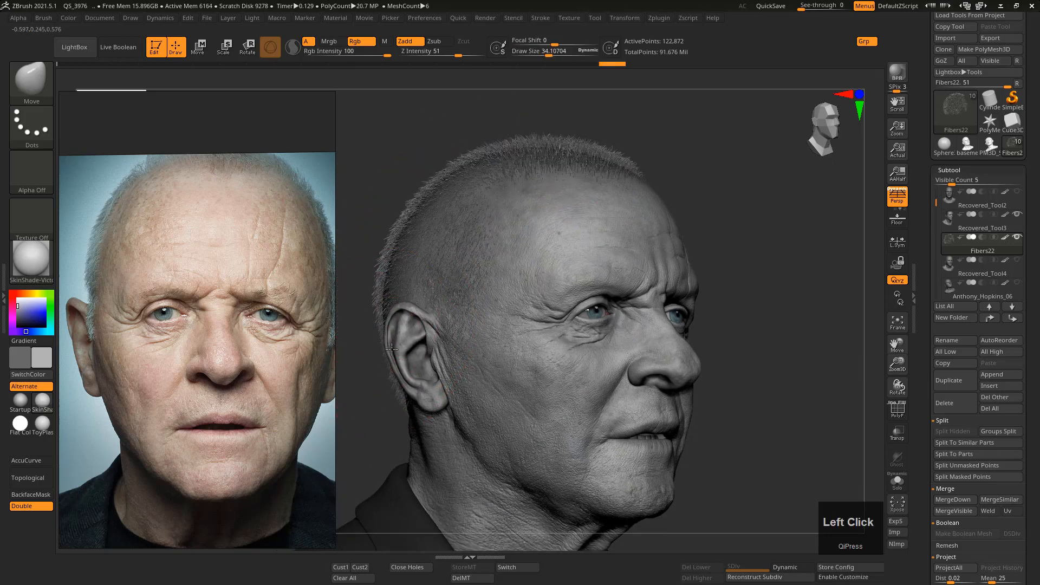
key(Right)
key(Right)
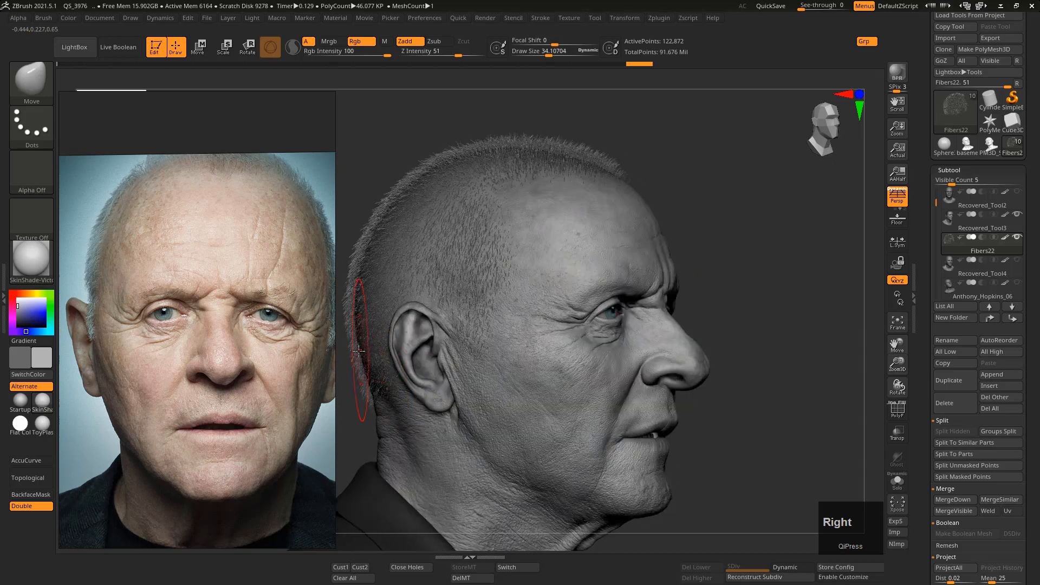
drag(359, 351, 356, 335)
key(2)
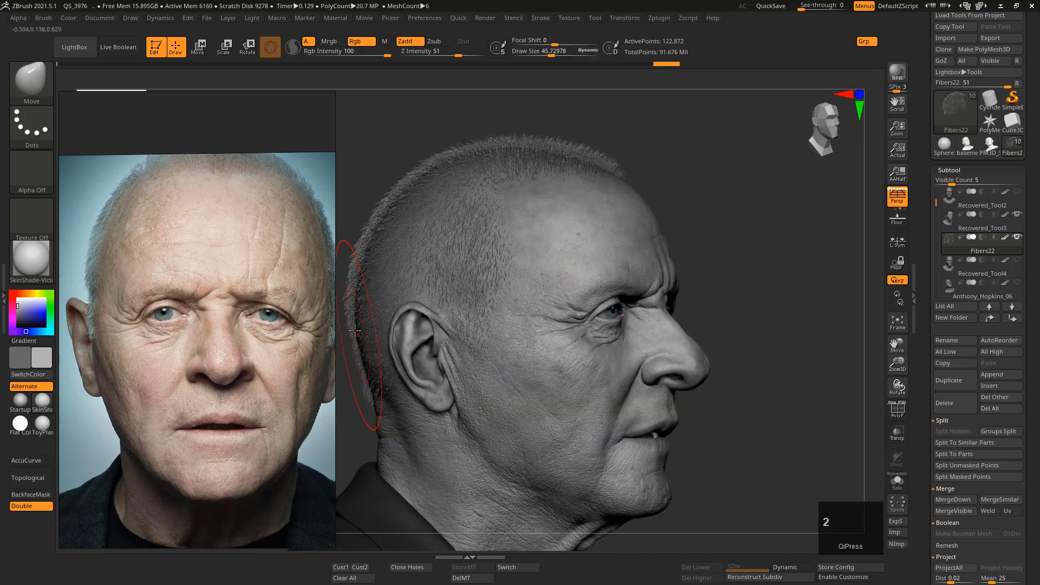
click(354, 295)
From the front, reshape the fibers along the bust's left temple with Draw Sizes of about 34 and 38.
key(Right)
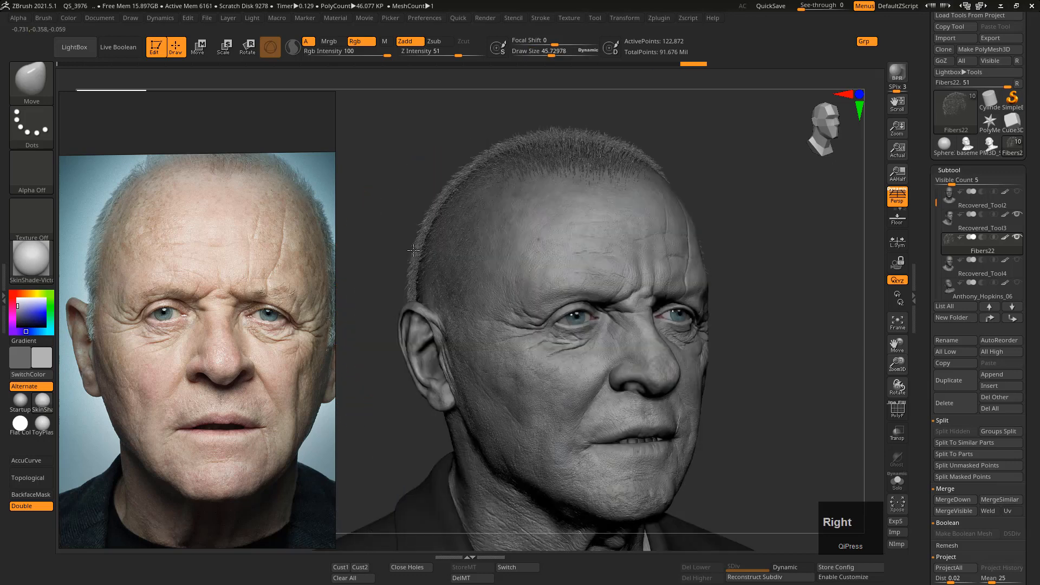
key(Right)
key(Right)
right_drag(663, 191, 640, 189)
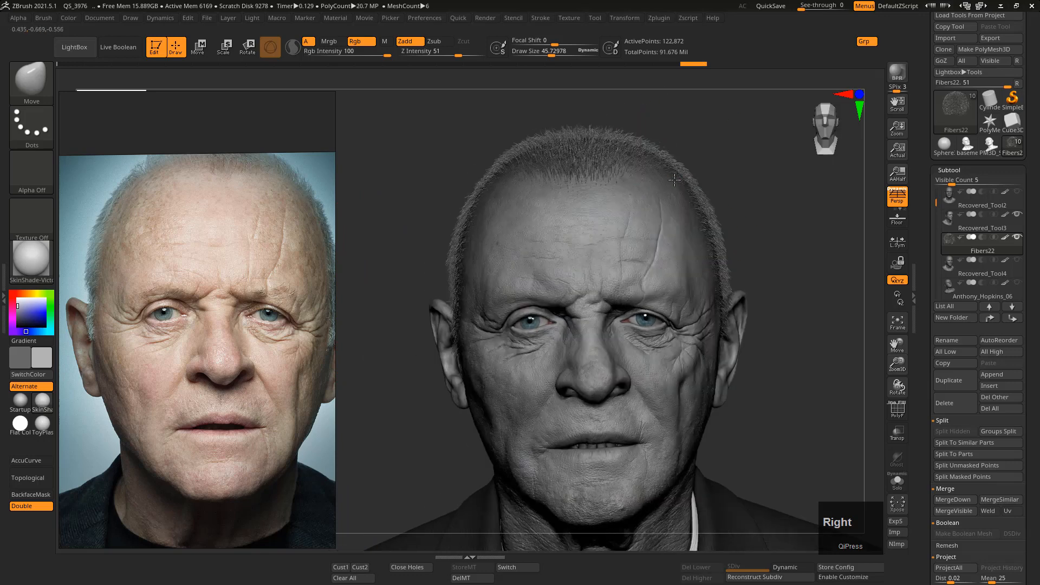
key(s)
mouse_move(678, 179)
mouse_down()
mouse_move(702, 194)
mouse_move(716, 227)
mouse_up()
key(s)
key(s)
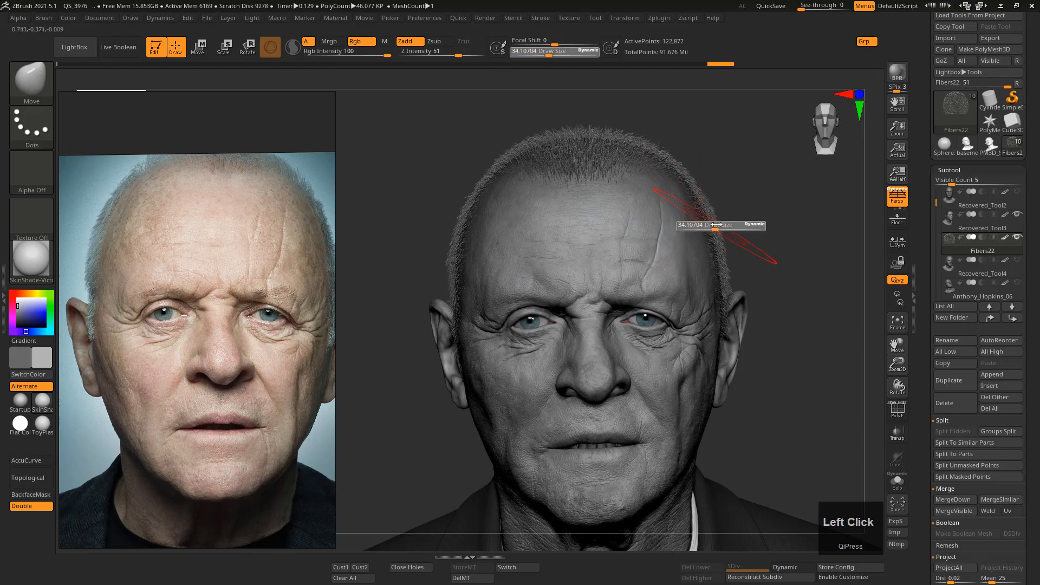
drag(690, 184, 693, 187)
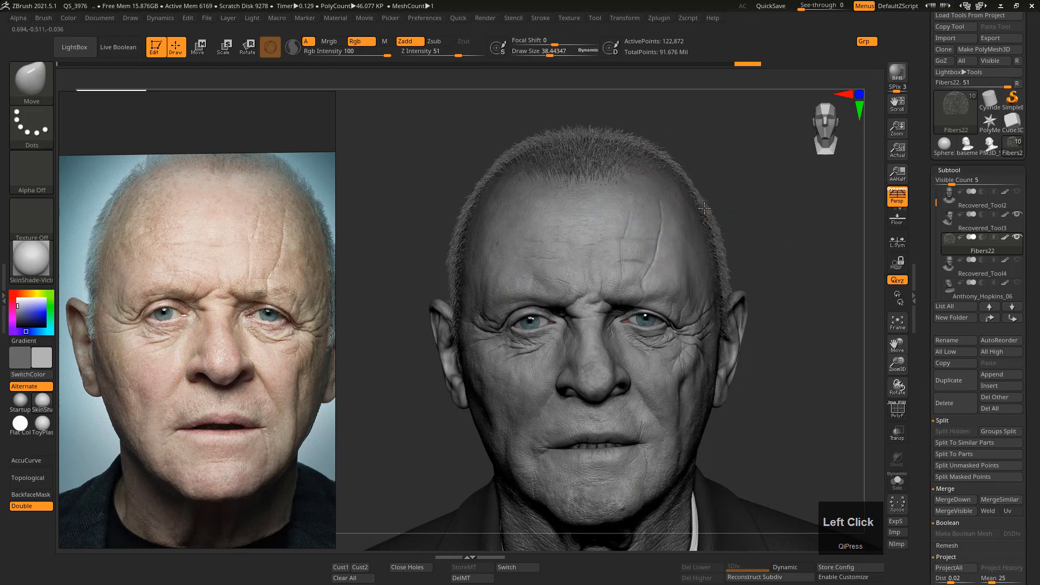
Shift the reference portrait to expose its other ear and mark the hair directions around the crown for study.
alt+middle_drag(275, 318, 252, 313)
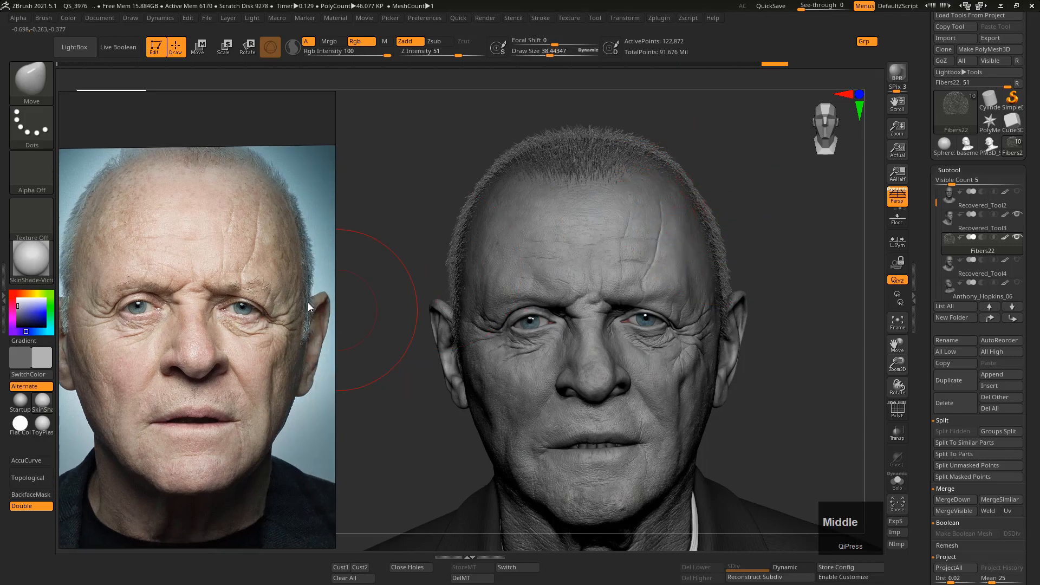
key(ctrl+shift+F1)
drag(295, 152, 283, 172)
drag(252, 147, 245, 161)
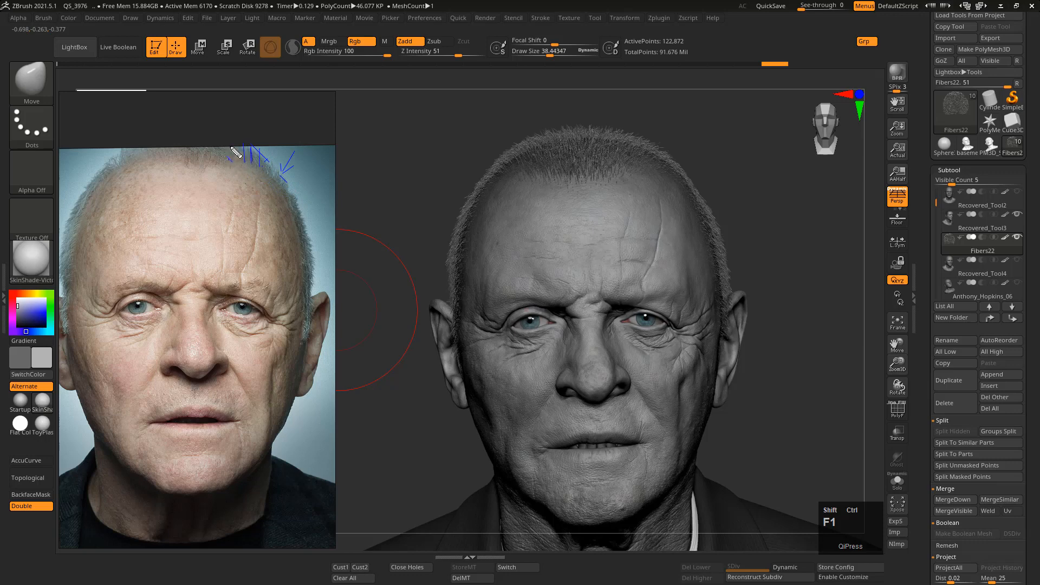
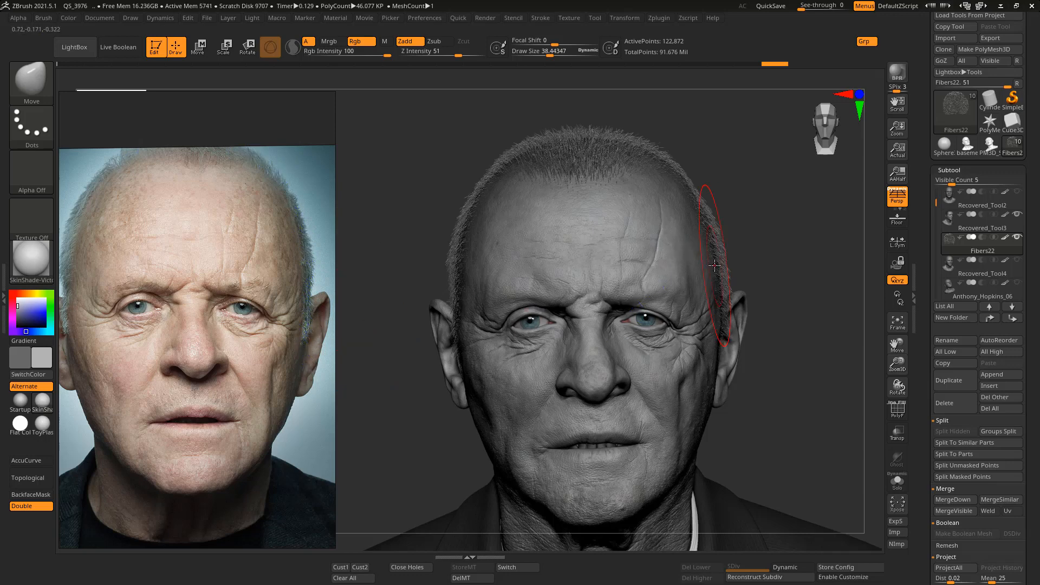
key(F2)
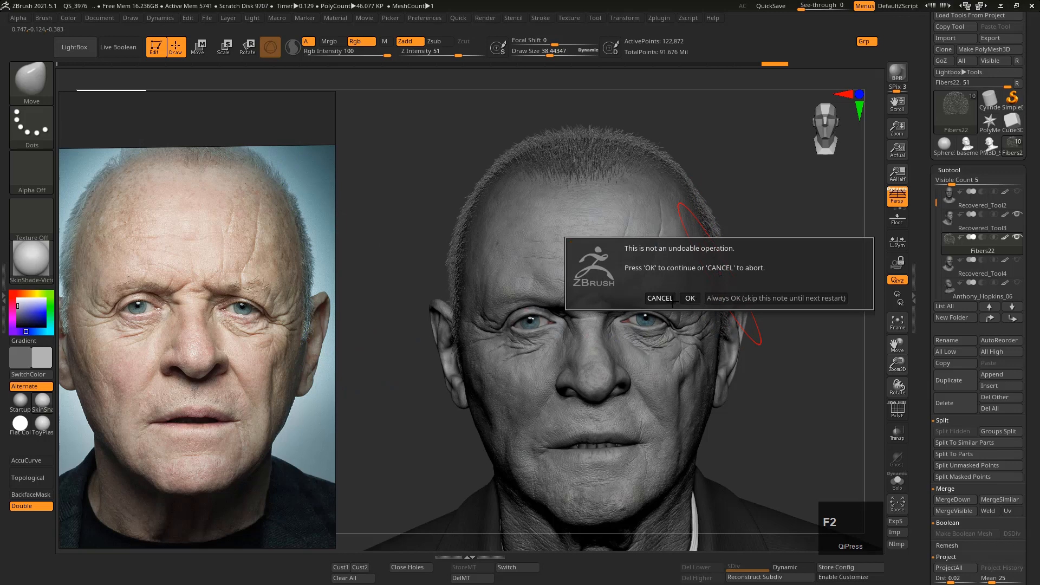
click(664, 297)
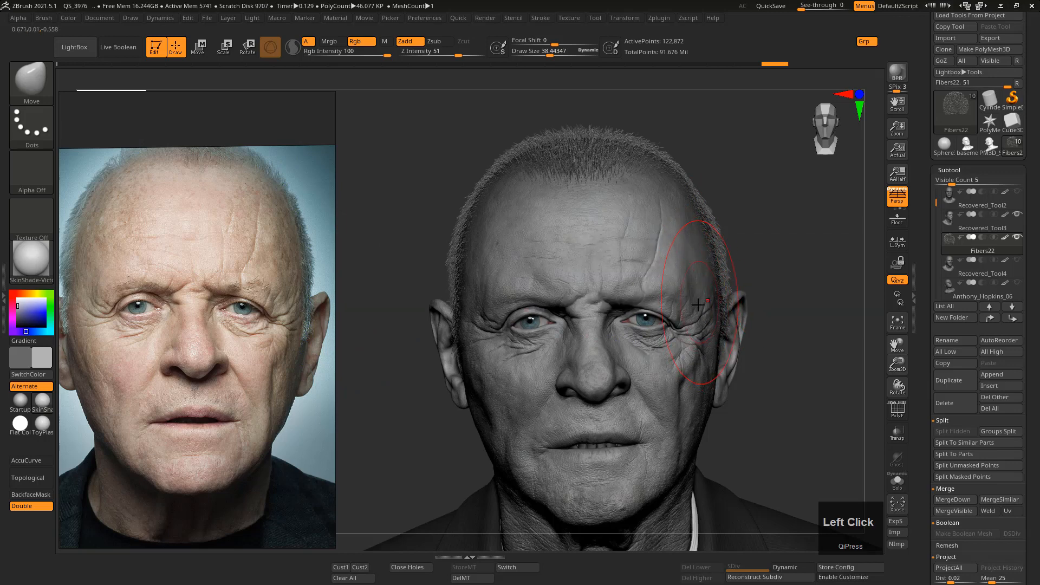
Refine the fibers beside the top of the left ear with a smaller Move brush of about 18 Draw Size.
key(2)
drag(735, 270, 730, 297)
shift+right_drag(717, 292, 719, 302)
key(2)
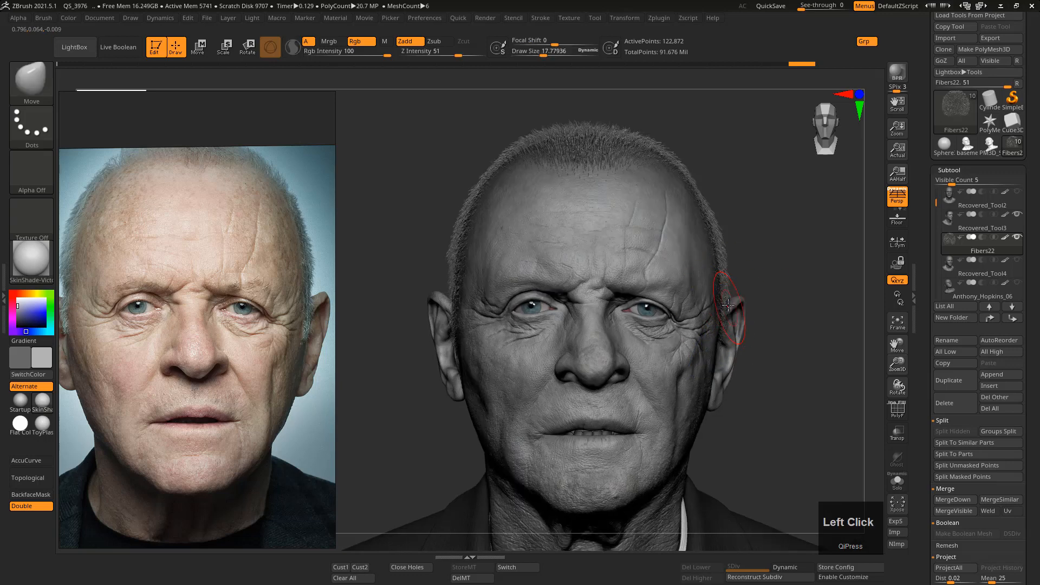
drag(727, 303, 728, 302)
key(2)
mouse_move(729, 307)
mouse_down()
mouse_move(721, 324)
mouse_move(730, 297)
mouse_up()
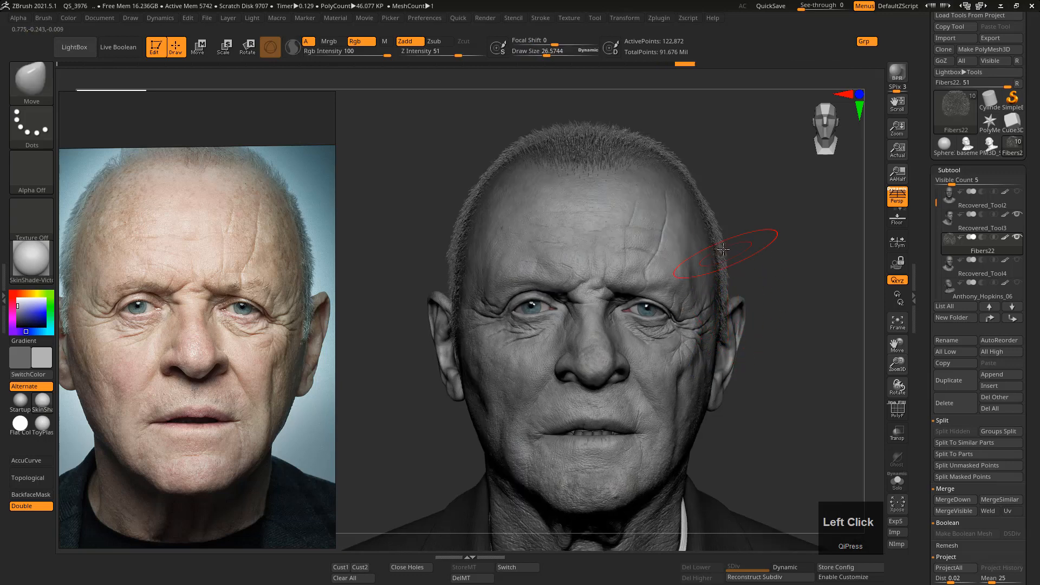
Reshape the fiber outline from above the left ear over the temple to the crown, starting with a Draw Size of about 27.
key(2)
drag(733, 250, 730, 250)
drag(703, 202, 693, 181)
key(2)
mouse_move(621, 168)
mouse_down()
mouse_move(609, 154)
mouse_move(651, 142)
mouse_move(642, 128)
mouse_up()
key(2)
key(2)
key(2)
mouse_move(647, 145)
mouse_down()
mouse_move(648, 130)
mouse_move(638, 140)
mouse_move(646, 145)
mouse_up()
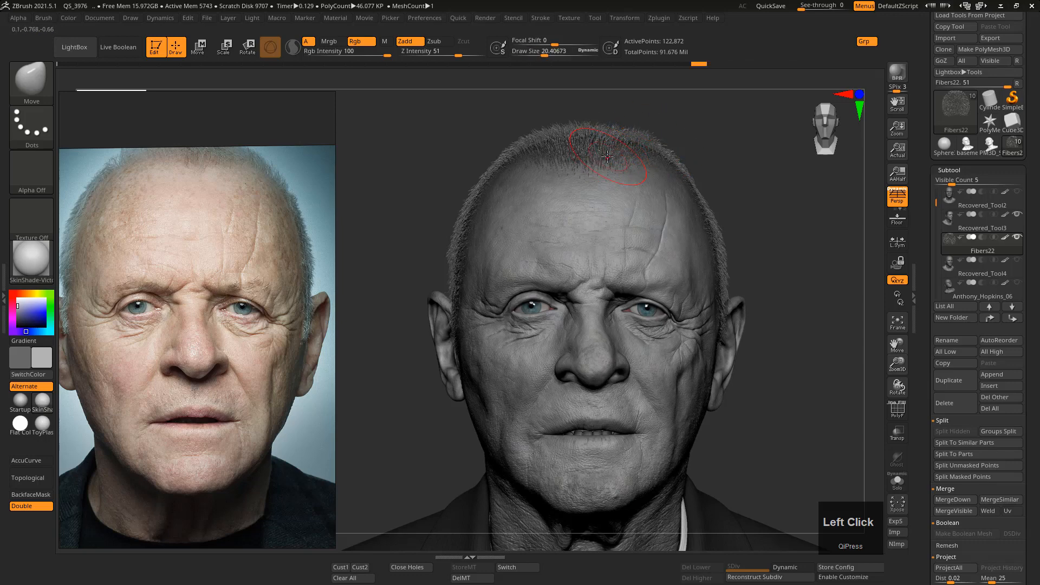
Move the fibers across the front hairline and the upper right edge of the head, resizing the brush between strokes.
key(s)
click(499, 153)
mouse_move(498, 158)
mouse_down()
mouse_move(524, 135)
mouse_move(559, 150)
mouse_move(578, 138)
mouse_move(608, 148)
mouse_move(566, 137)
mouse_up()
key(s)
click(597, 155)
key(s)
click(600, 154)
drag(502, 158, 487, 176)
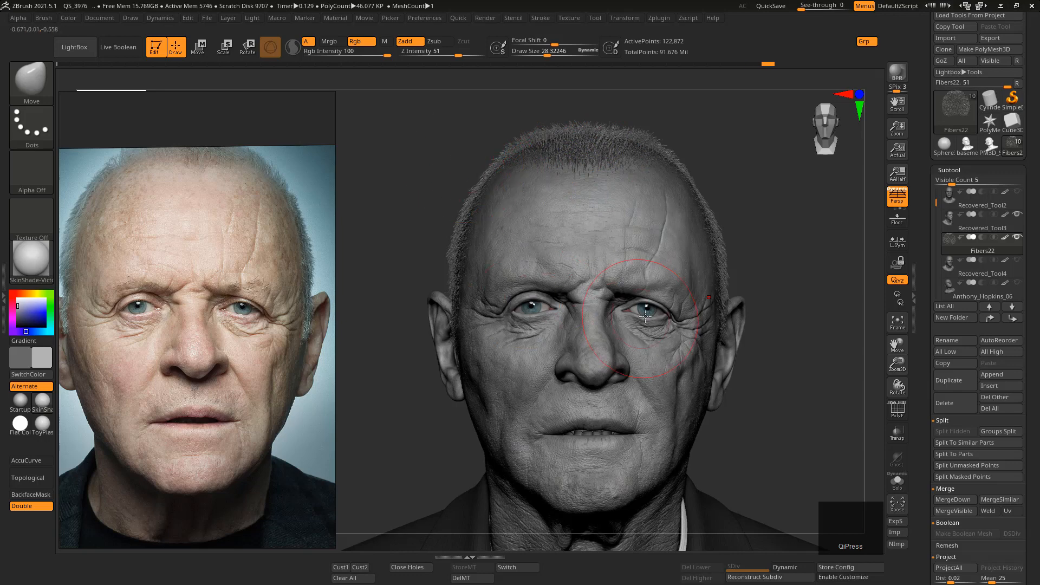
Rework the fibers down the left side of the head to the ear with a Draw Size of about 36.
key(s)
click(718, 232)
drag(710, 208, 701, 195)
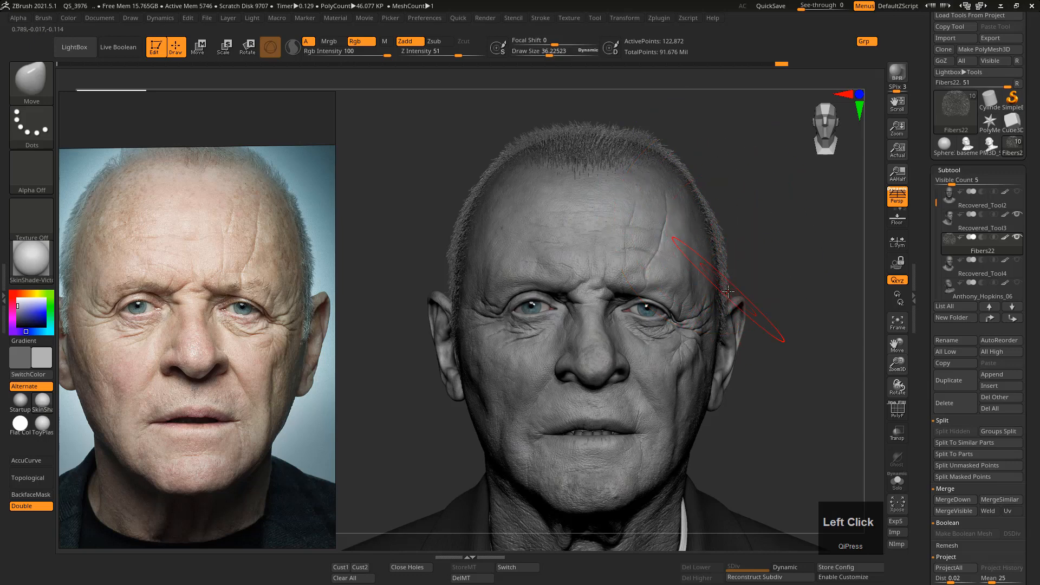
drag(722, 309, 723, 339)
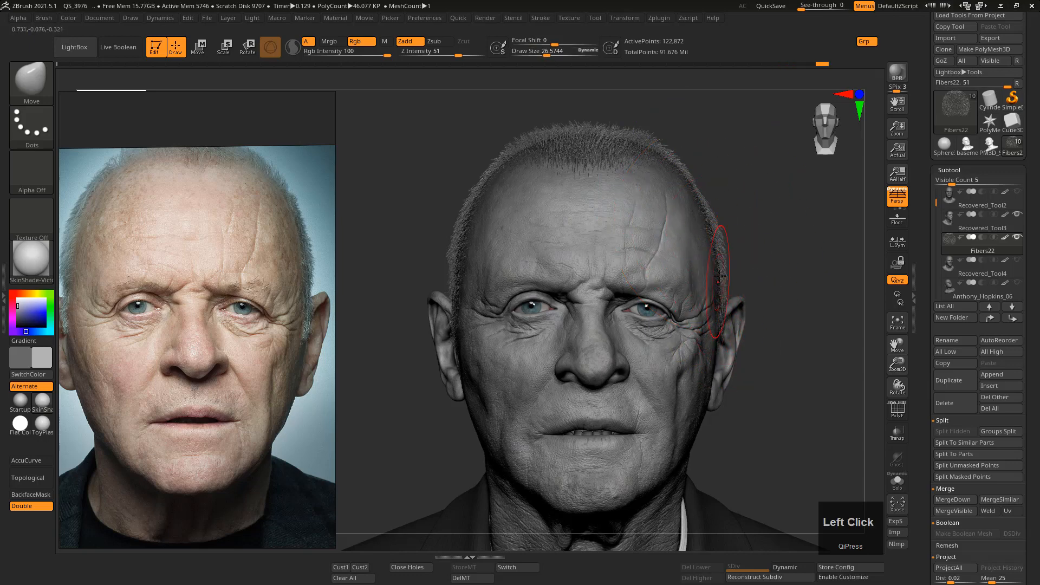
From a three-quarter view of the right side, adjust the fibers above the right ear with a Draw Size of about 23.
mouse_move(720, 275)
right_down()
mouse_move(714, 291)
mouse_move(616, 287)
mouse_move(585, 328)
right_up()
mouse_move(662, 315)
right_down()
mouse_move(585, 282)
mouse_move(596, 305)
mouse_move(637, 295)
mouse_move(604, 271)
right_up()
key(ctrl)
key(s)
click(588, 237)
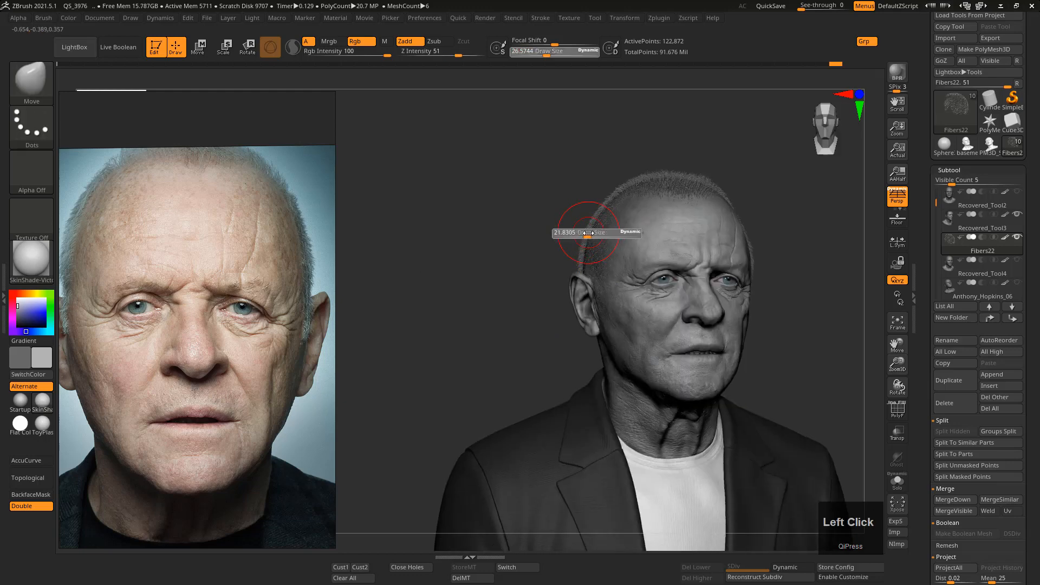
right_drag(577, 227, 575, 267)
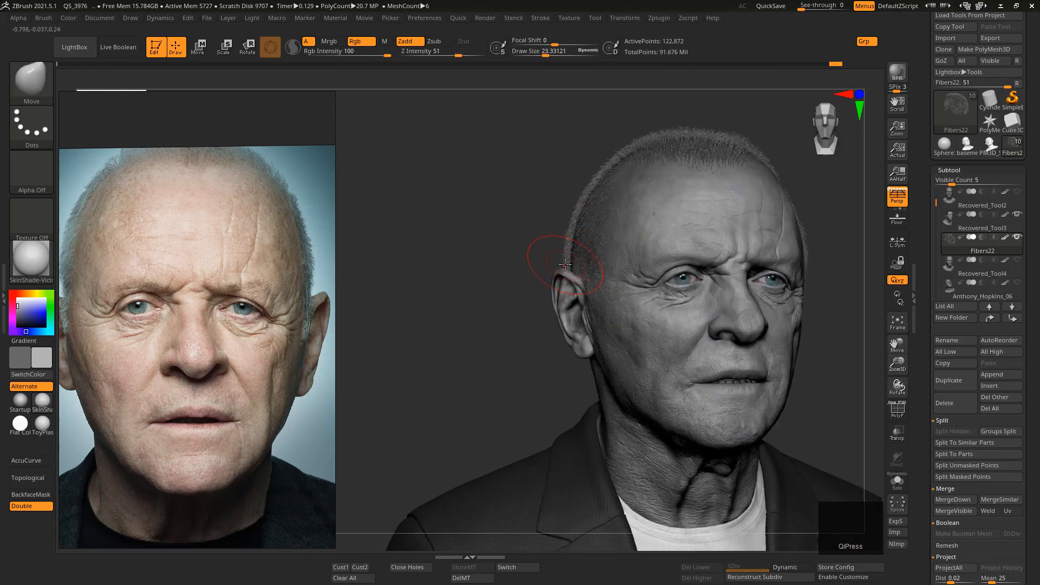
mouse_move(565, 264)
mouse_down()
mouse_move(575, 261)
mouse_move(572, 273)
mouse_up()
Refine the fibers from the right ear up toward the upper side of the head with a Draw Size of about 19.
key(s)
click(580, 257)
key(s)
click(576, 267)
key(s)
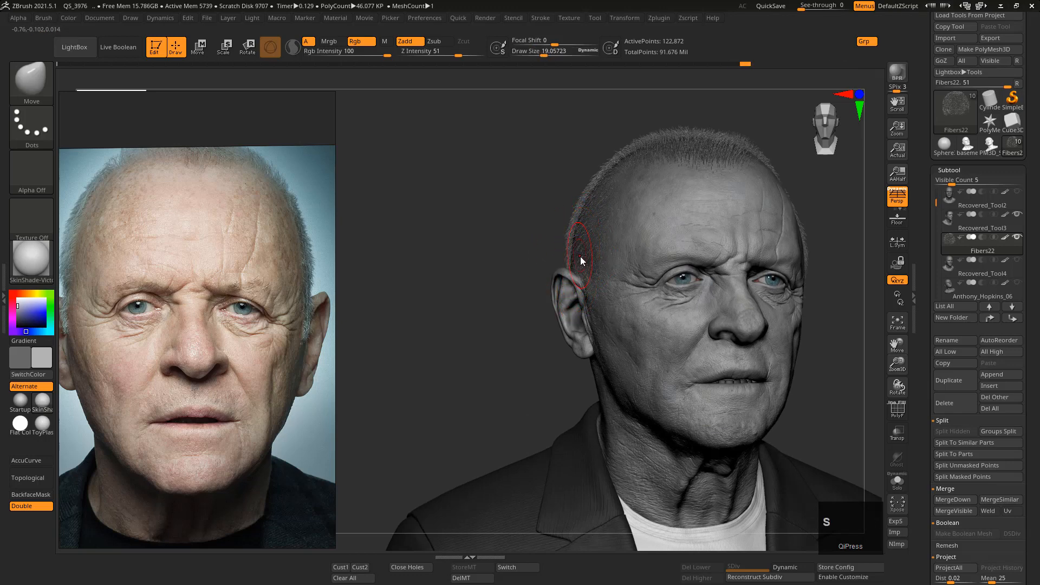
click(589, 213)
drag(590, 190, 595, 192)
From a wider side angle, reshape the fiber outline behind the right ear with a Draw Size of about 30.
mouse_move(594, 192)
right_down()
mouse_move(602, 182)
mouse_move(562, 226)
right_up()
key(s)
click(596, 193)
key(s)
click(563, 240)
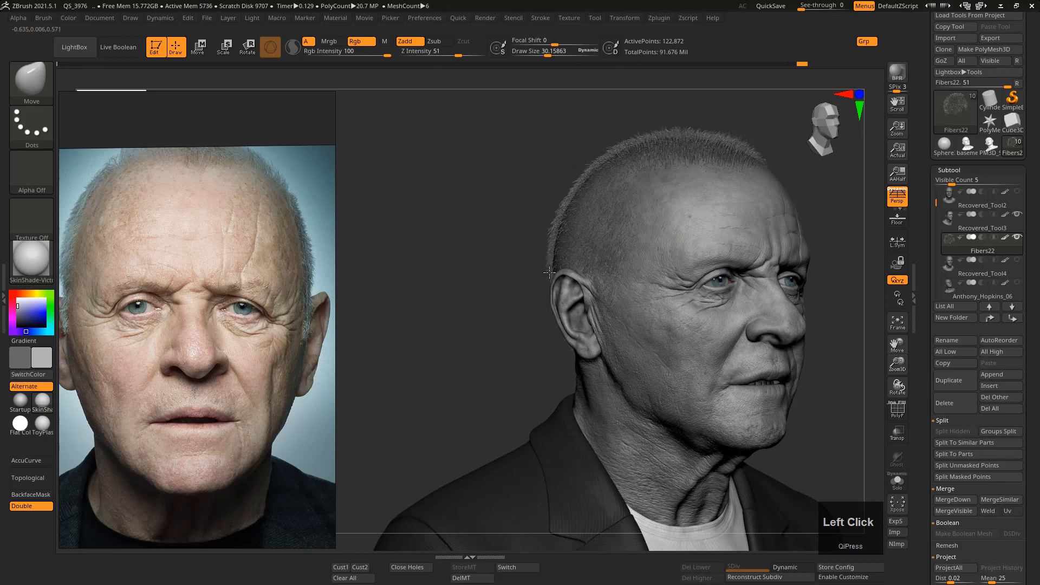
drag(548, 274, 549, 271)
Adjust the fibers at the nape and along the back of the head in profile with a Draw Size of about 27.
right_drag(564, 208, 546, 322)
click(546, 322)
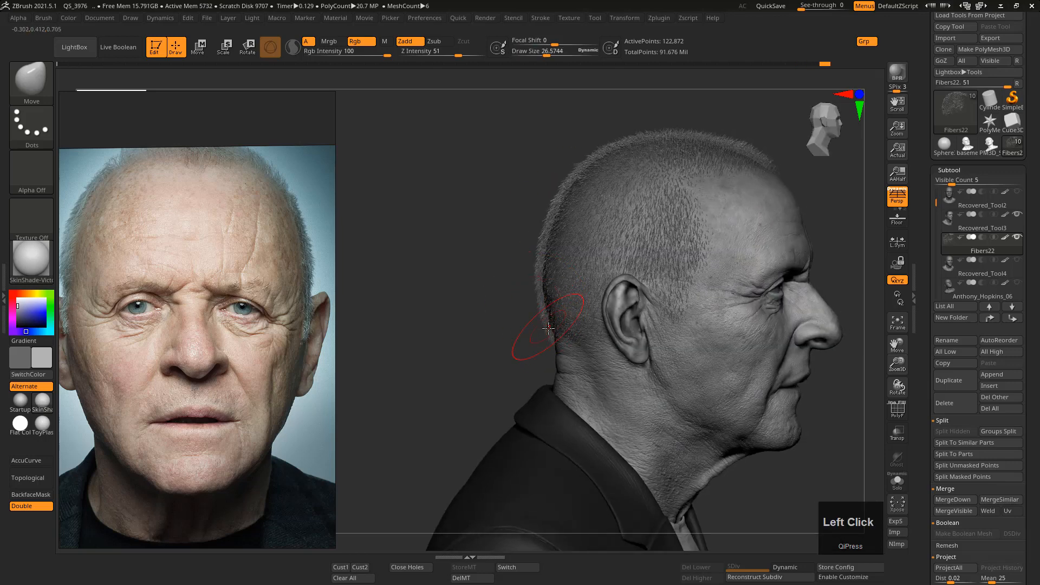
drag(547, 328, 544, 302)
right_drag(551, 295, 523, 306)
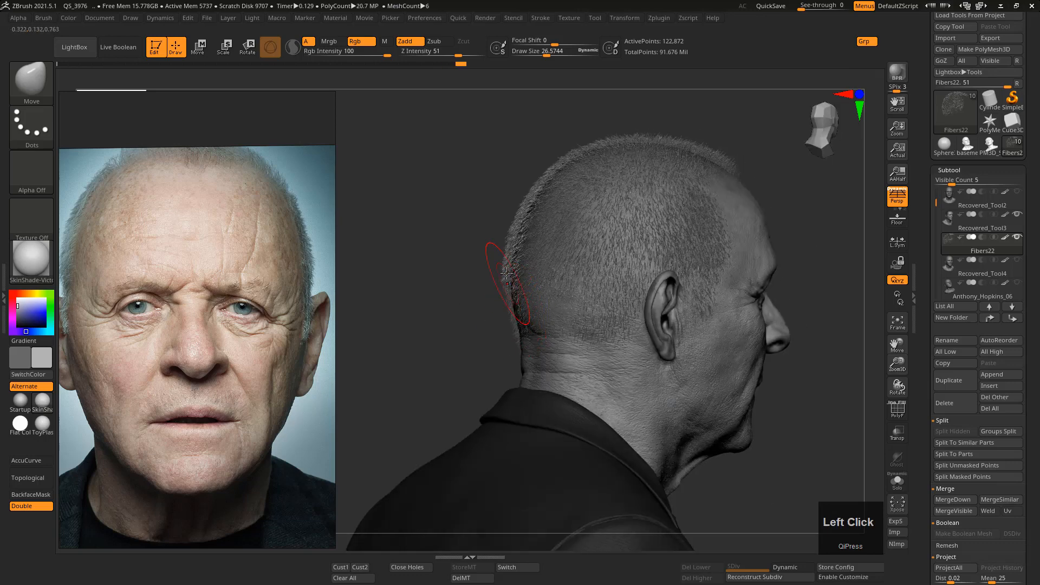
drag(506, 272, 513, 261)
From behind, shape the fibers on the bust's left side above the ear with a Draw Size of about 38.
right_drag(523, 323, 569, 318)
key(s)
mouse_move(569, 318)
mouse_down()
mouse_move(458, 321)
mouse_move(466, 326)
mouse_up()
key(s)
key(s)
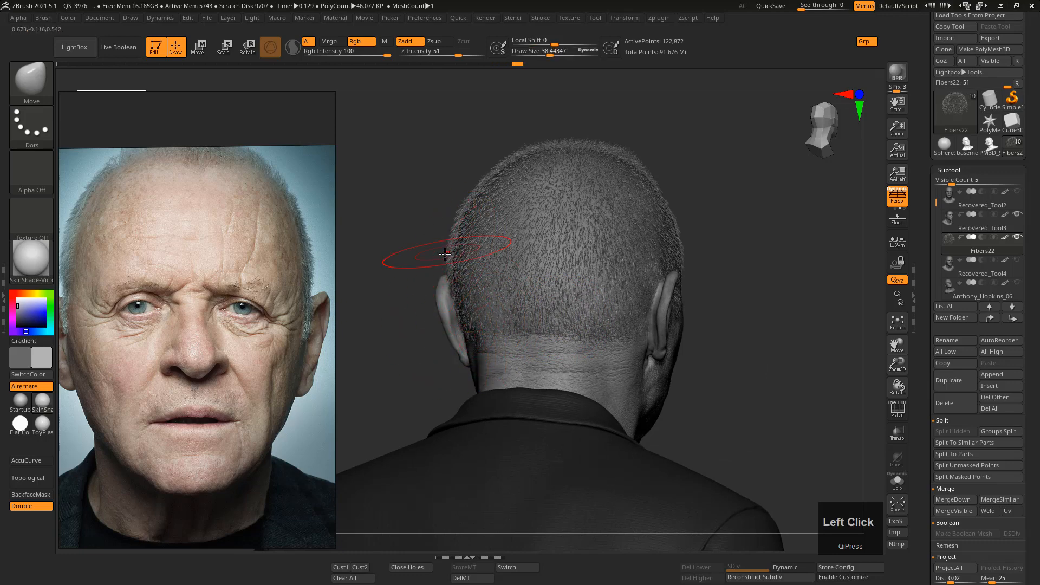
In profile, adjust the fibers at the nape behind the bust's left ear with a Draw Size of about 28.
mouse_move(451, 253)
right_down()
mouse_move(446, 275)
mouse_move(506, 272)
mouse_move(506, 286)
right_up()
key(s)
drag(507, 287, 505, 286)
mouse_move(453, 285)
alt+right_down()
mouse_move(538, 299)
mouse_move(590, 292)
mouse_move(580, 316)
alt+right_up()
key(s)
click(563, 359)
drag(564, 359, 564, 375)
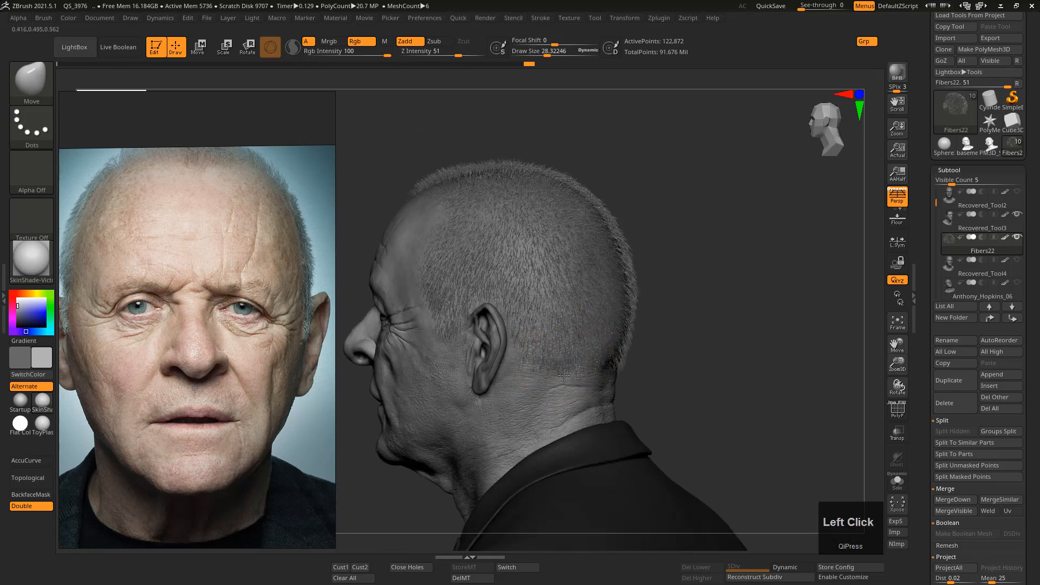
Shape the fibers above the left ear toward the temple with a Draw Size of about 17.
right_drag(454, 316, 485, 310)
key(s)
drag(486, 311, 474, 312)
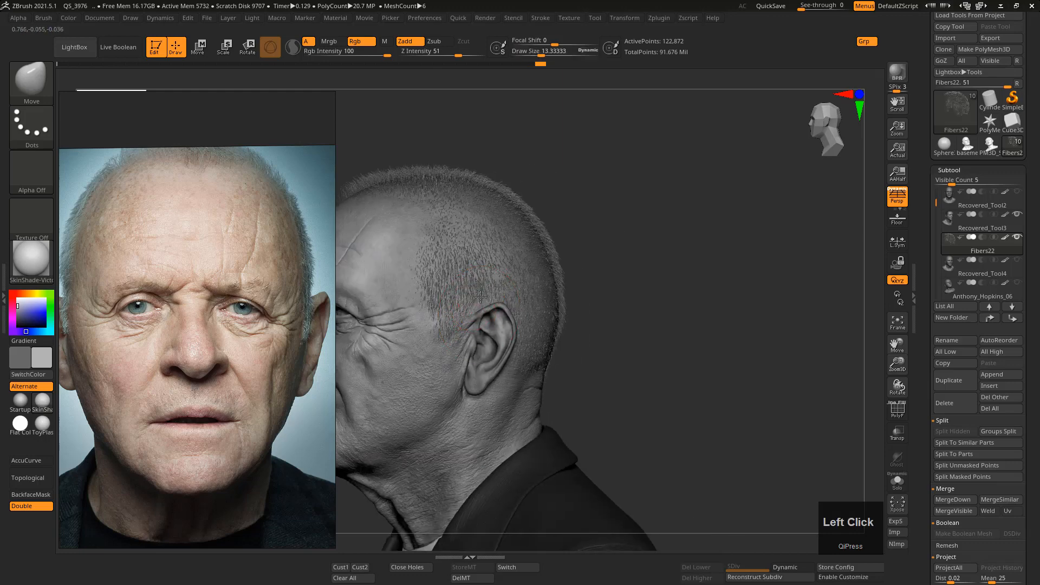
key(s)
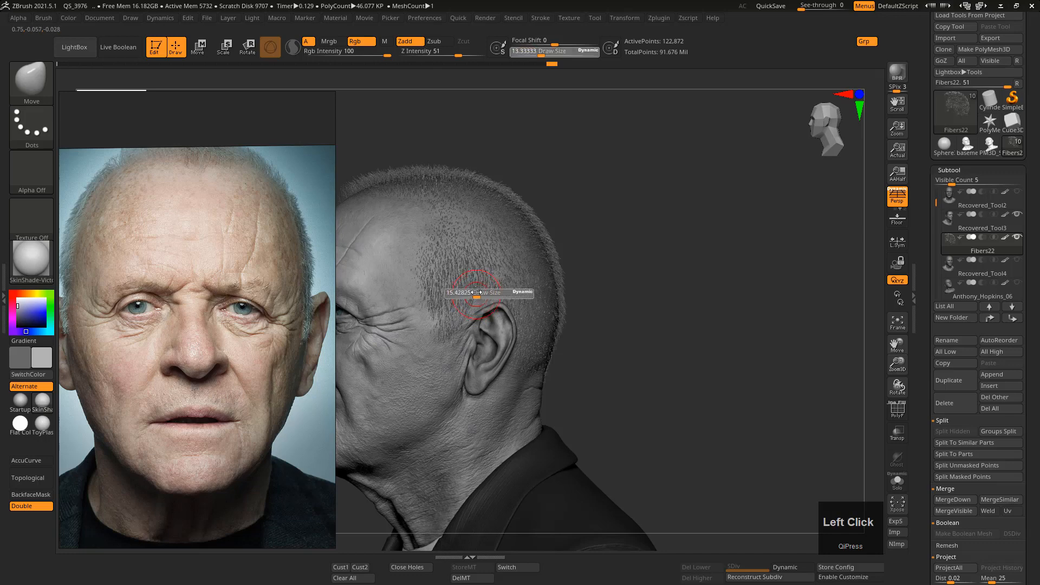
click(478, 296)
drag(470, 292, 437, 248)
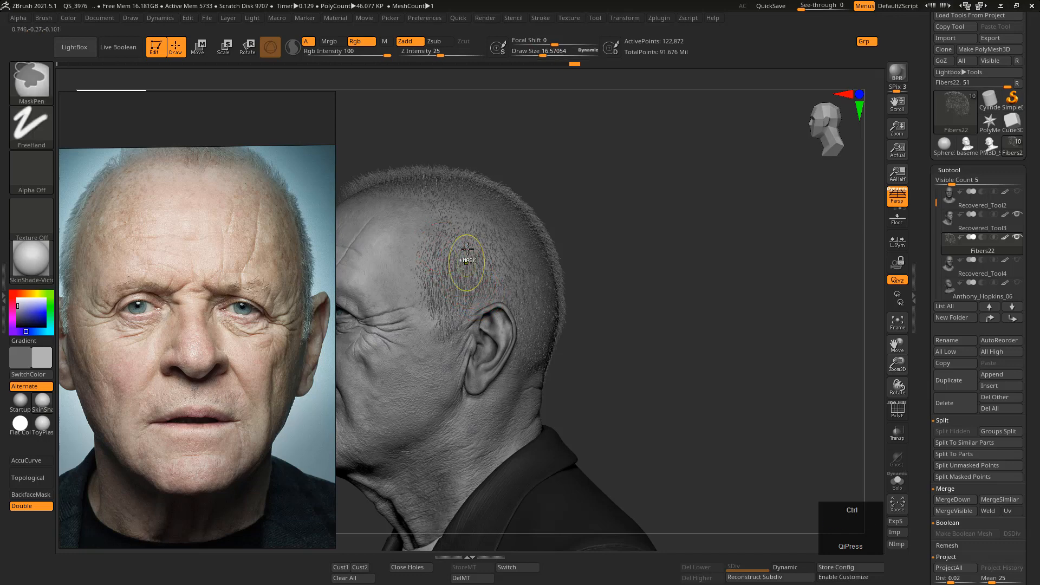
Close up, refine the fibers directly above and behind the left ear with a Draw Size of about 14.
mouse_move(468, 261)
ctrl+right_down()
mouse_move(508, 301)
mouse_move(515, 296)
ctrl+right_up()
key(s)
click(524, 296)
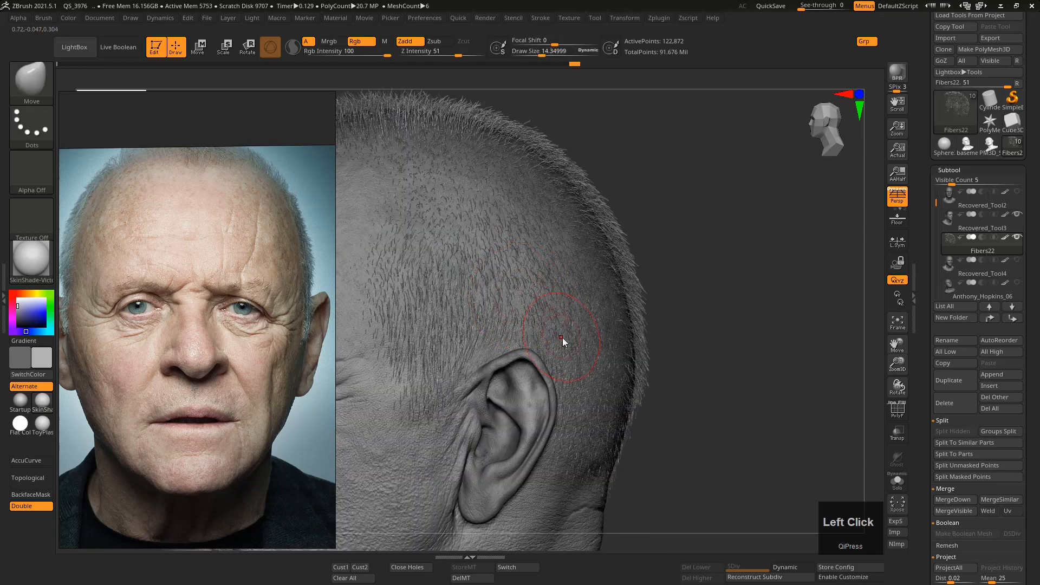
key(s)
click(566, 340)
Reshape the fiber outline along the upper back of the head with a Draw Size of about 19.
key(s)
click(623, 267)
mouse_move(603, 215)
mouse_down()
mouse_move(607, 233)
mouse_move(590, 203)
mouse_up()
key(s)
click(604, 216)
right_drag(578, 227, 667, 221)
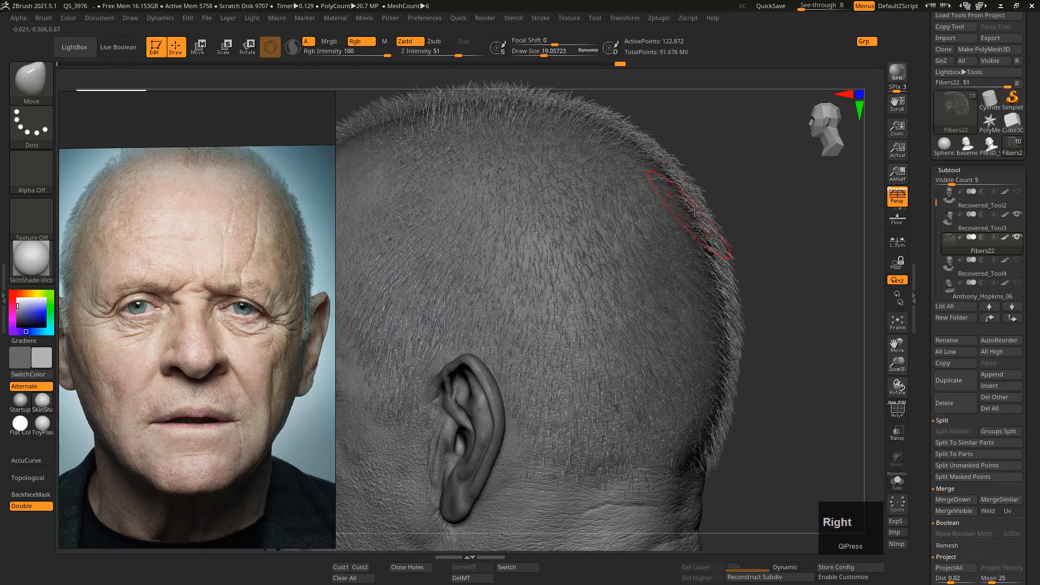
drag(695, 211, 673, 181)
drag(720, 243, 648, 245)
From behind, adjust the fibers around the top of the left ear, using Draw Sizes of about 20 and 15.
right_drag(647, 246, 608, 252)
key(s)
drag(431, 298, 432, 314)
key(s)
key(s)
drag(442, 380, 443, 383)
key(s)
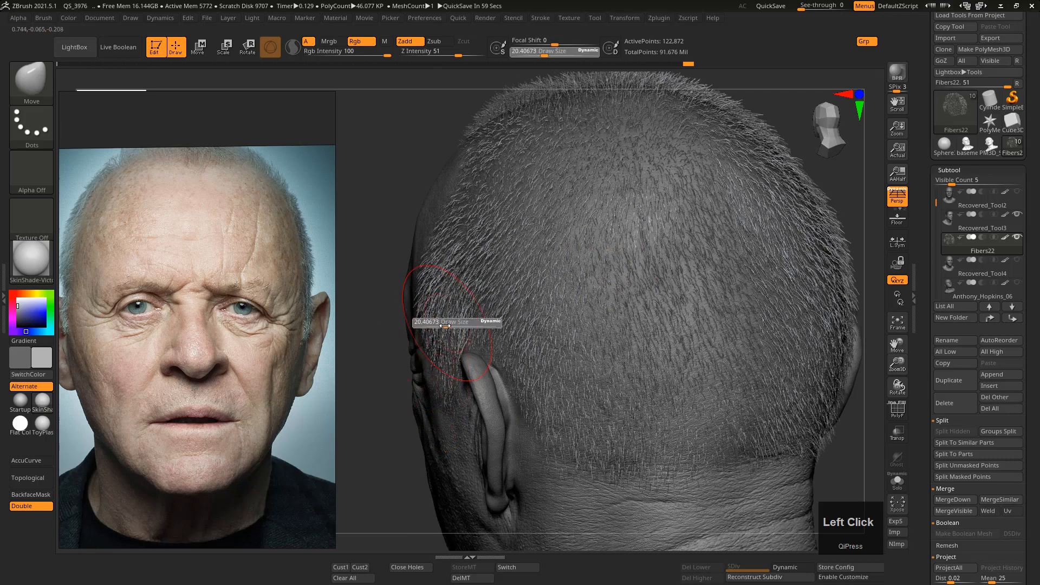
drag(443, 327, 440, 326)
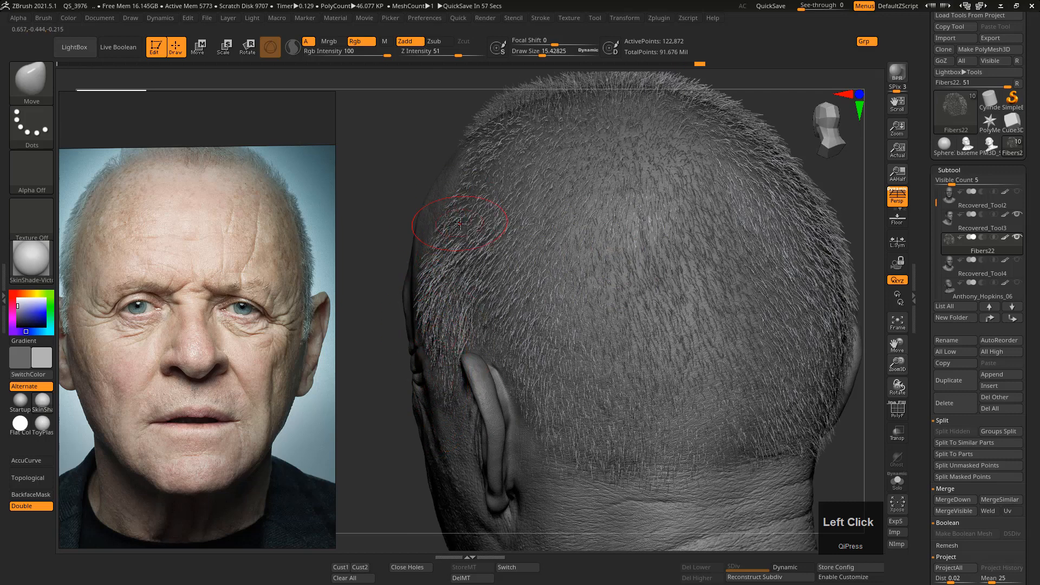
Shape the fibers behind and above the right ear, then set the Draw Size to about 23.
alt+right_drag(688, 265, 631, 349)
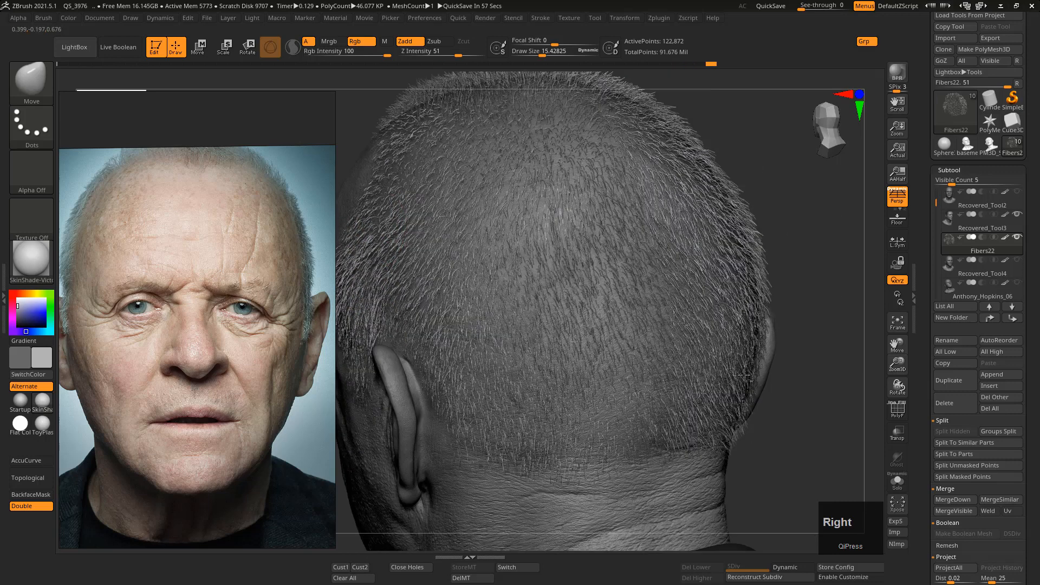
mouse_move(743, 421)
mouse_down()
mouse_move(729, 441)
mouse_move(715, 439)
mouse_move(746, 408)
mouse_move(763, 314)
mouse_up()
right_drag(762, 279, 759, 253)
key(s)
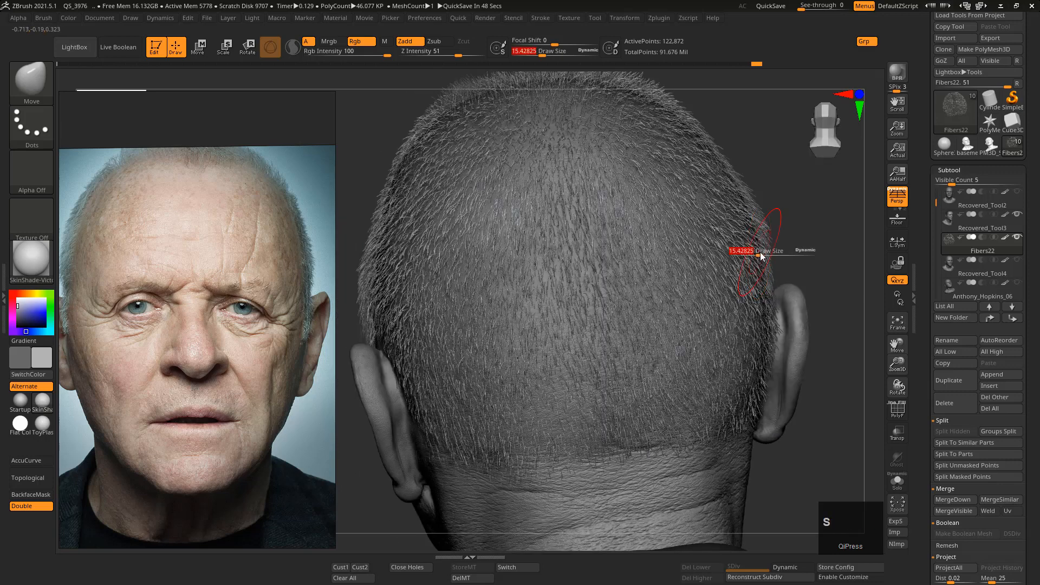
click(760, 255)
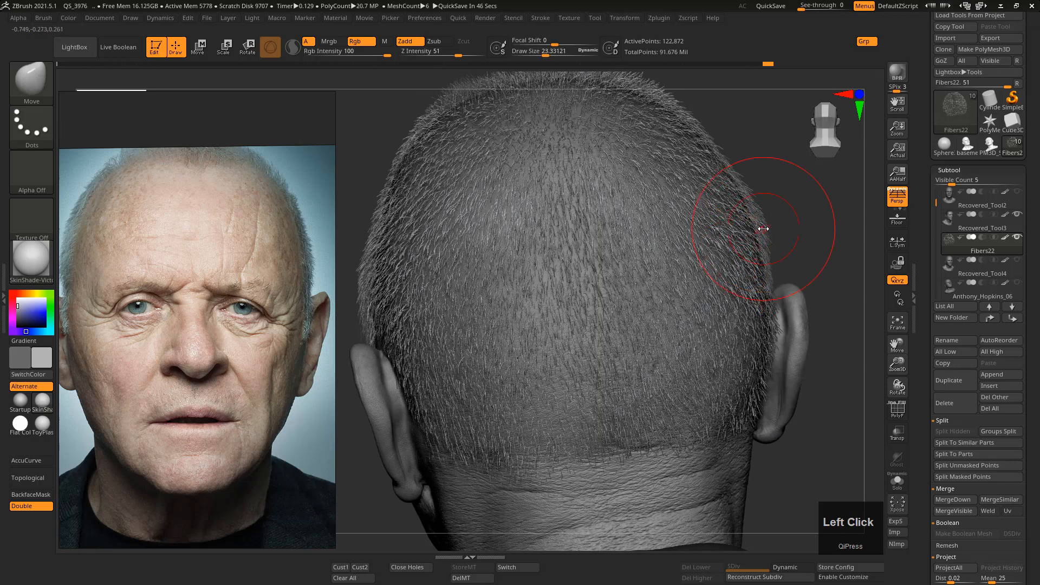
Open LightBox, crop the upper part of the reference portrait away, and shift the face down within its frame.
key(b)
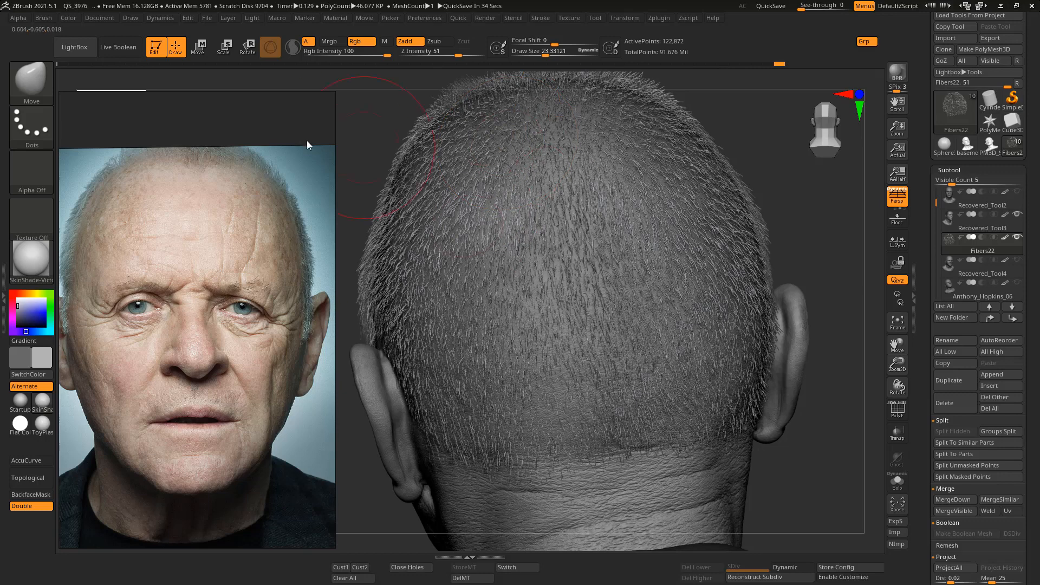
drag(283, 92, 262, 284)
middle_click(455, 376)
key(comma)
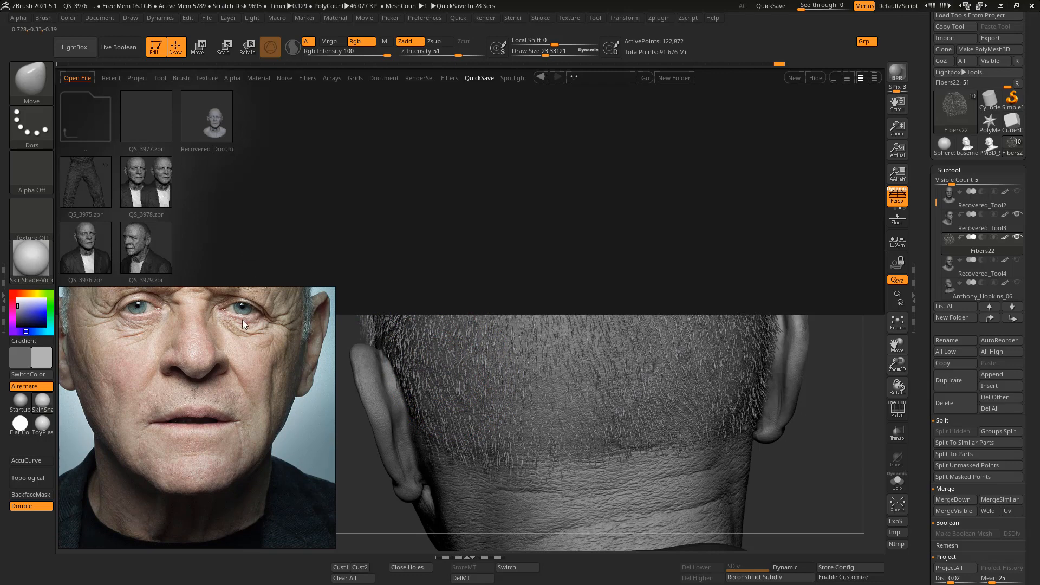
middle_drag(207, 343, 209, 379)
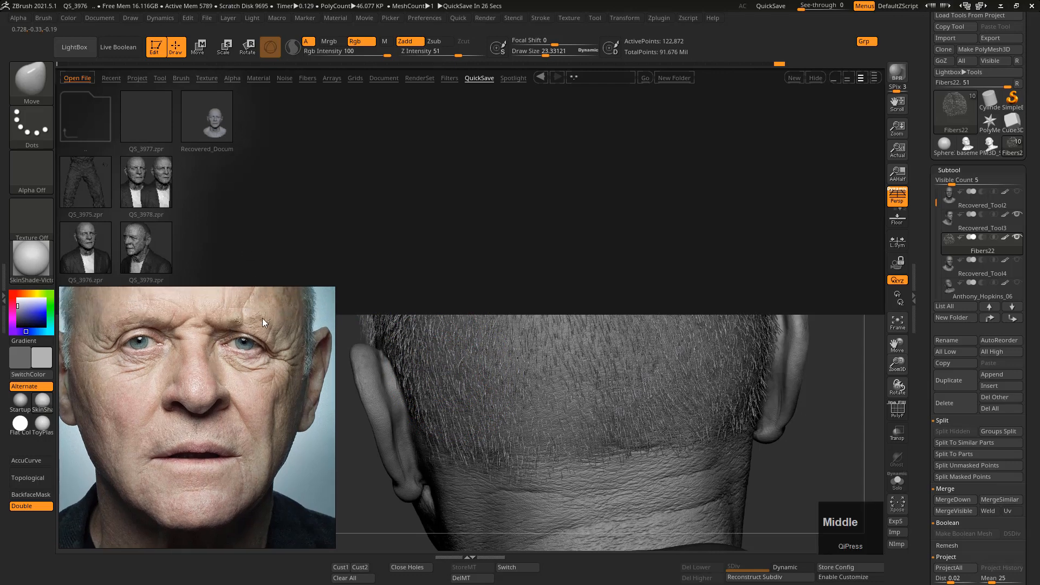
Browse the Groom brush folder in LightBox, crop the reference portrait's upper edge slightly further, and close LightBox.
click(181, 78)
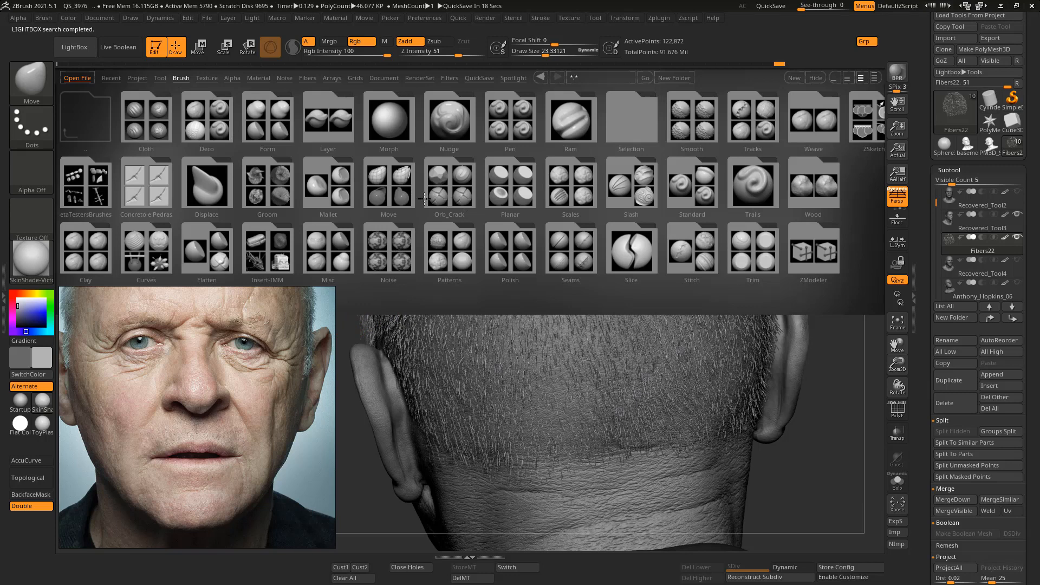
click(269, 185)
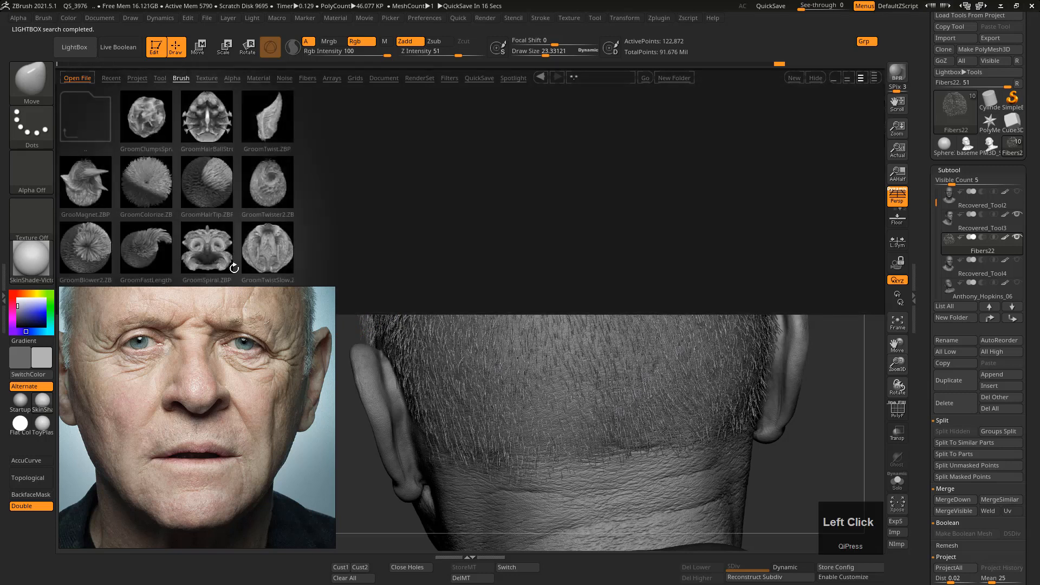
drag(241, 291, 238, 318)
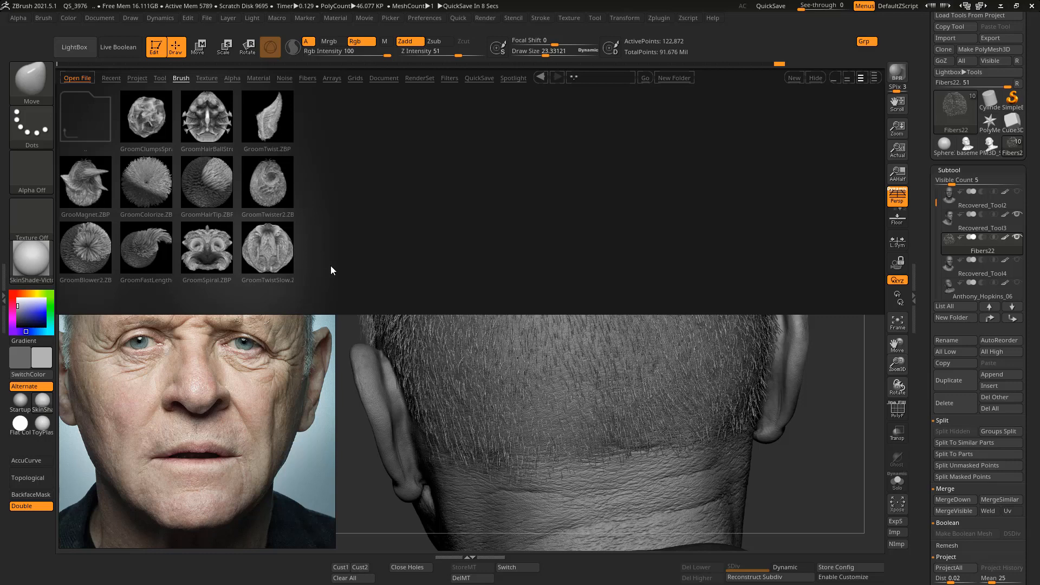
click(76, 48)
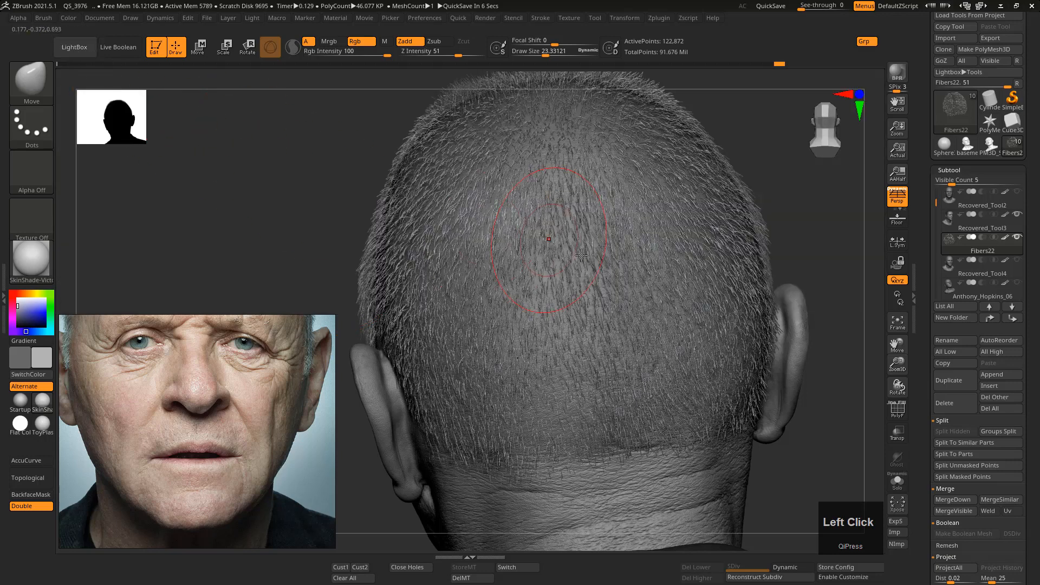
Refine the fibers on the back of the head toward the right side with a Draw Size of about 17.
middle_click(603, 257)
right_drag(603, 258, 586, 278)
drag(585, 278, 588, 267)
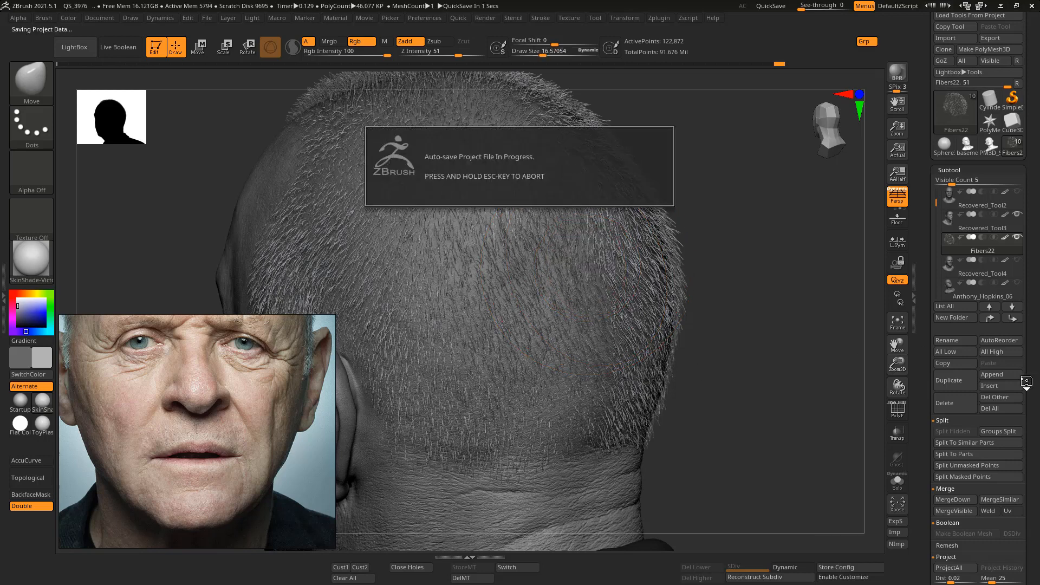
key(F3)
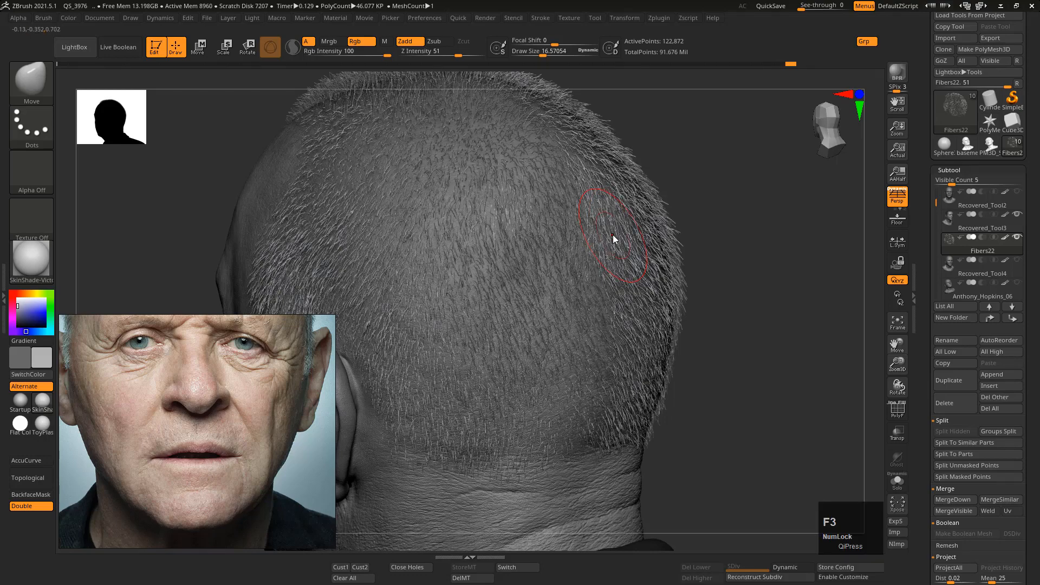